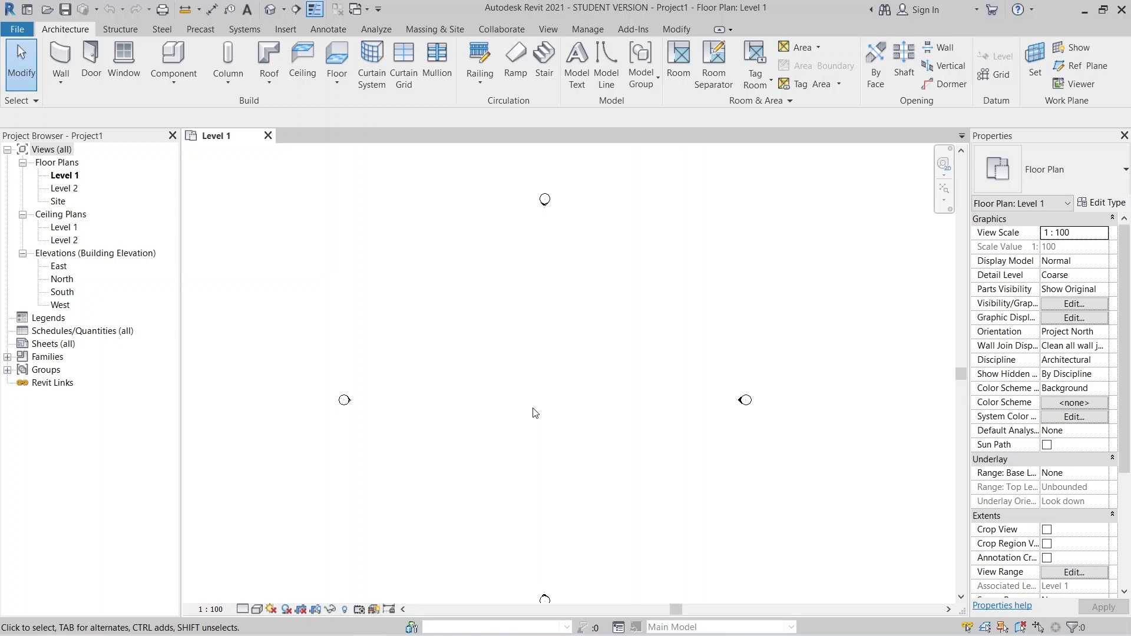
Open the recent project 50 Rotation Facade.rvt.
middle_click_drag(548, 338, 558, 298)
left_click(16, 29)
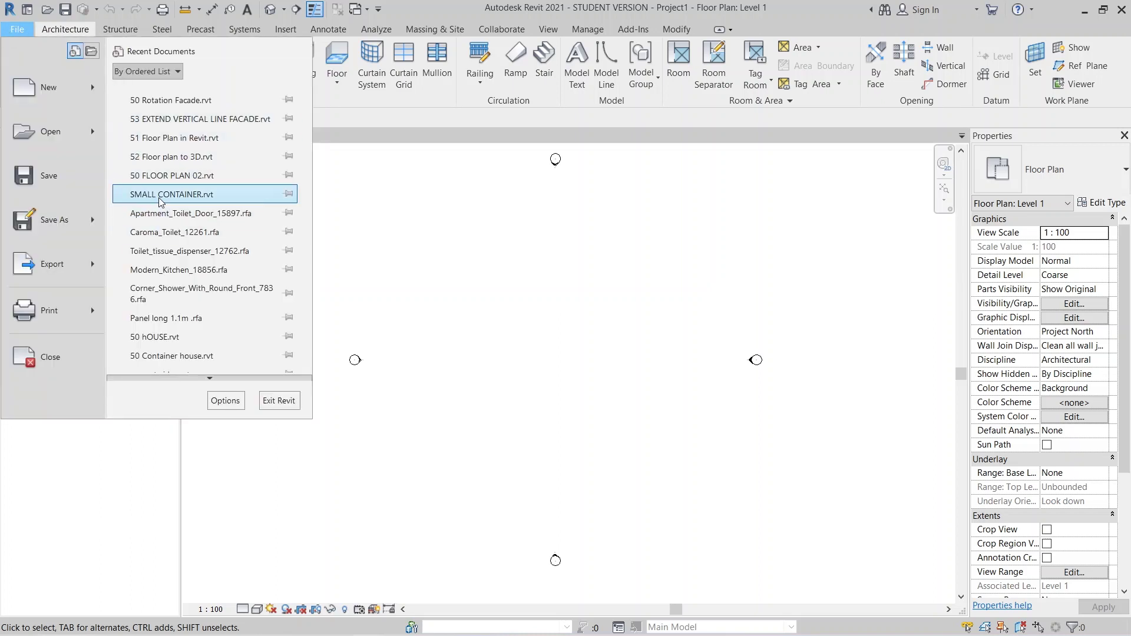
key("Escape")
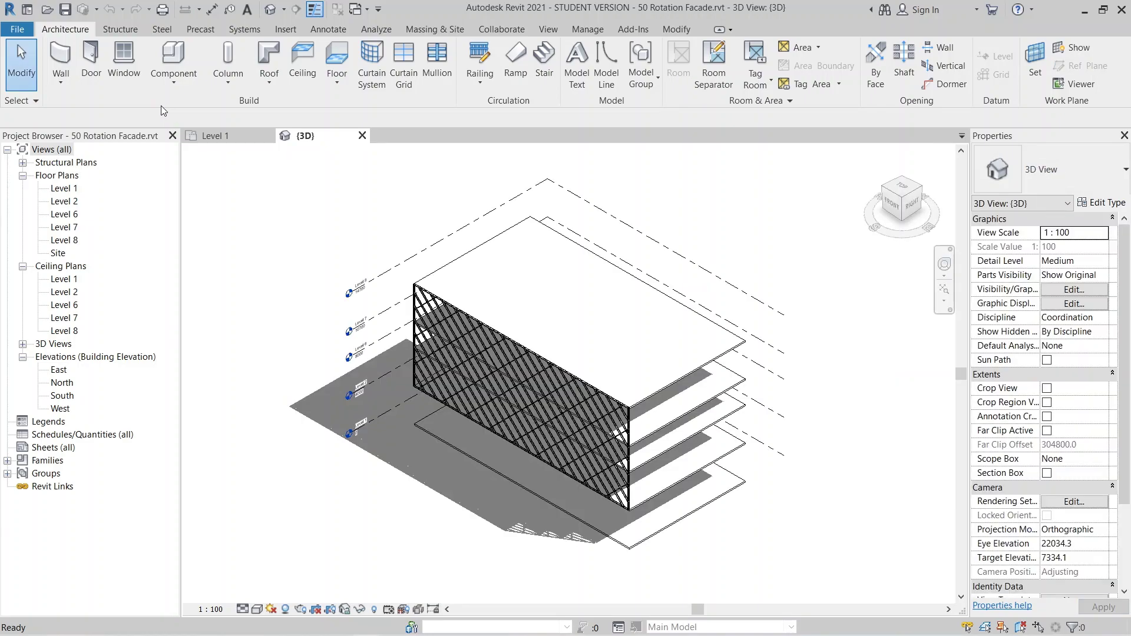
Turn off shadows in the 3D view of the building with the diagonal facade.
middle_click_drag(454, 448, 548, 227, "shift")
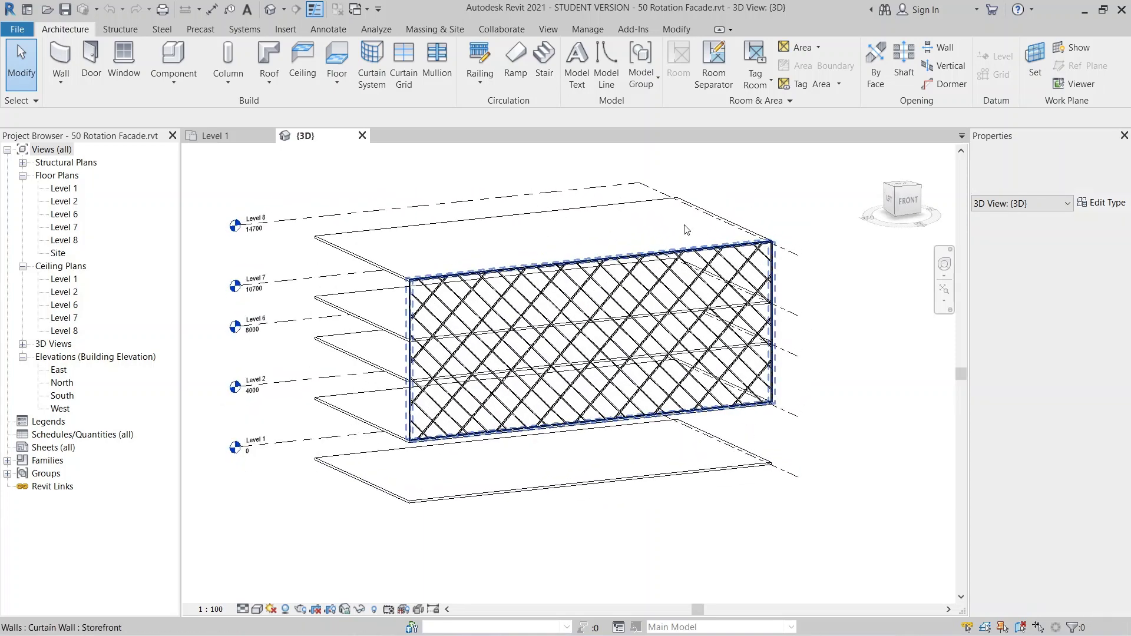
scroll(441, 304, "up", 2)
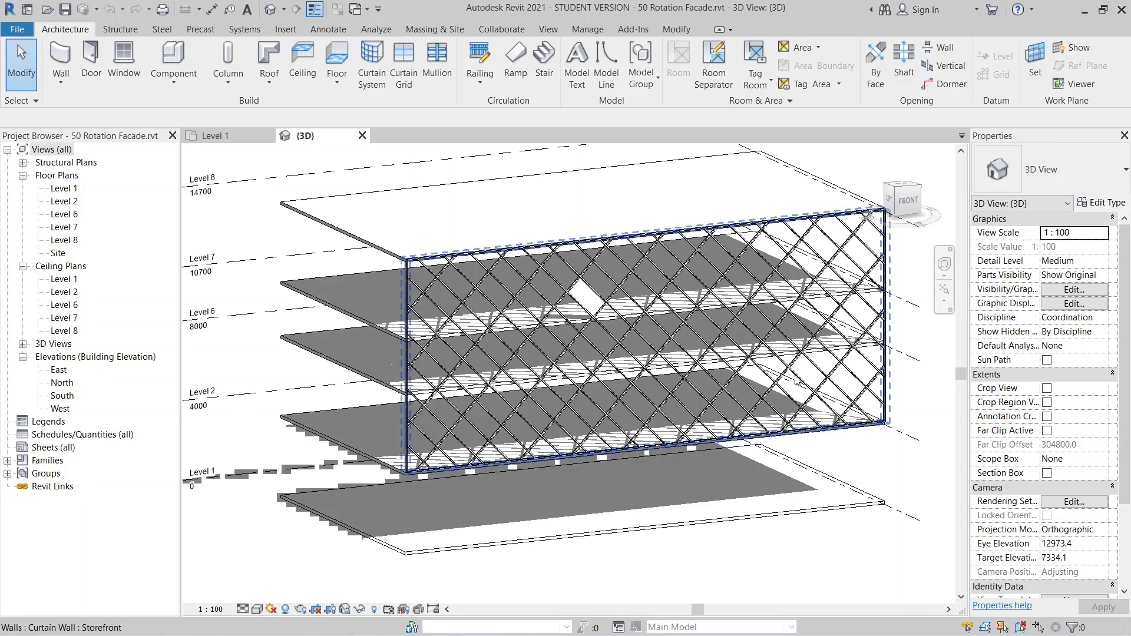
scroll(795, 380, "down", 1)
middle_click_drag(795, 380, 772, 347)
left_click(284, 611)
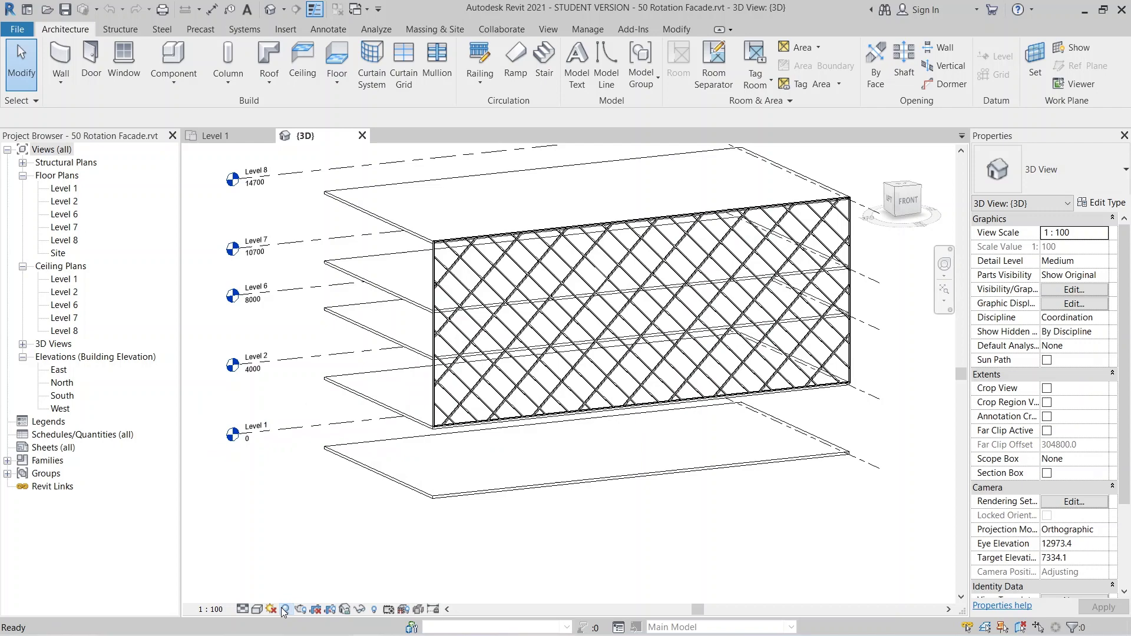
Open the Level 2 floor plan at the facade's curtain wall.
middle_click_drag(580, 507, 654, 492, "shift")
middle_click_drag(412, 289, 499, 226, "shift")
scroll(500, 227, "up", 3)
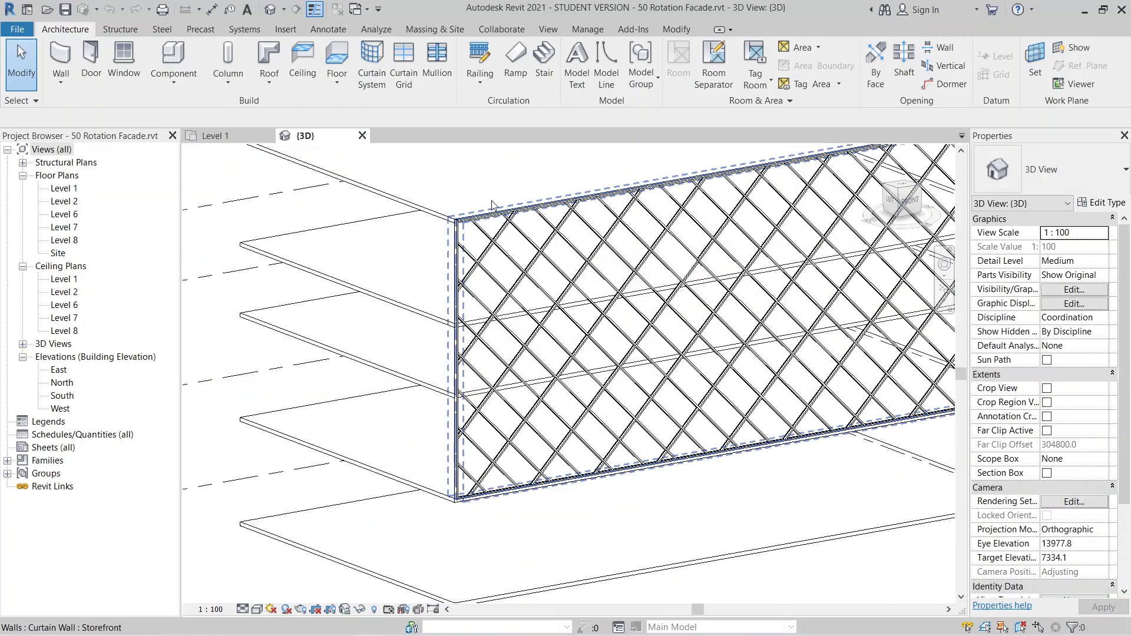
scroll(523, 248, "down", 2)
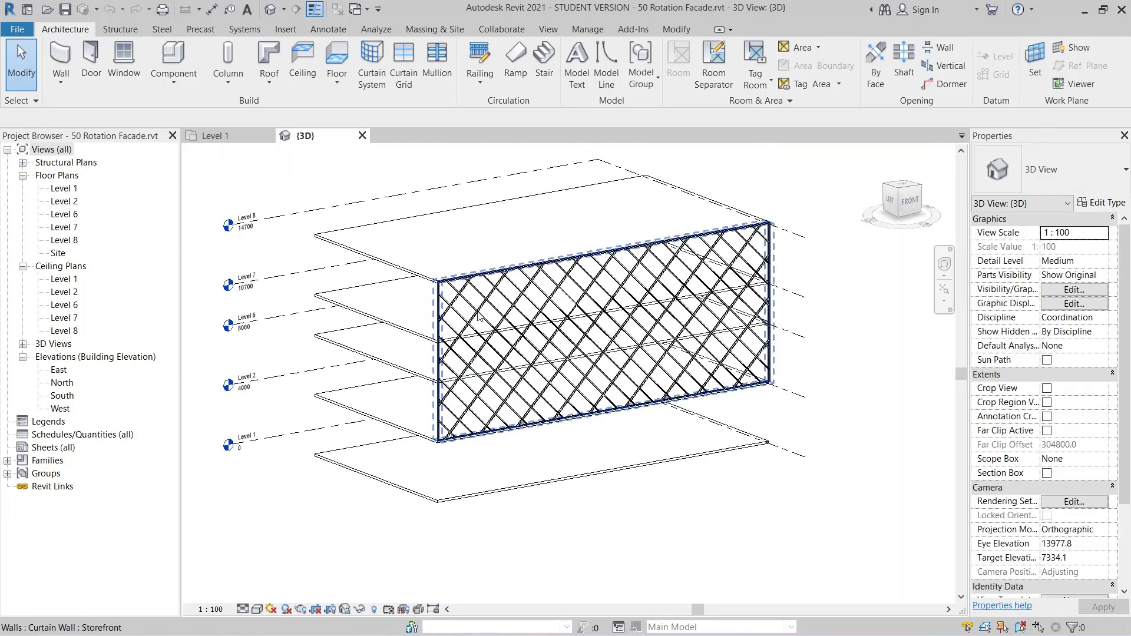
scroll(743, 378, "up", 1)
scroll(750, 354, "down", 2)
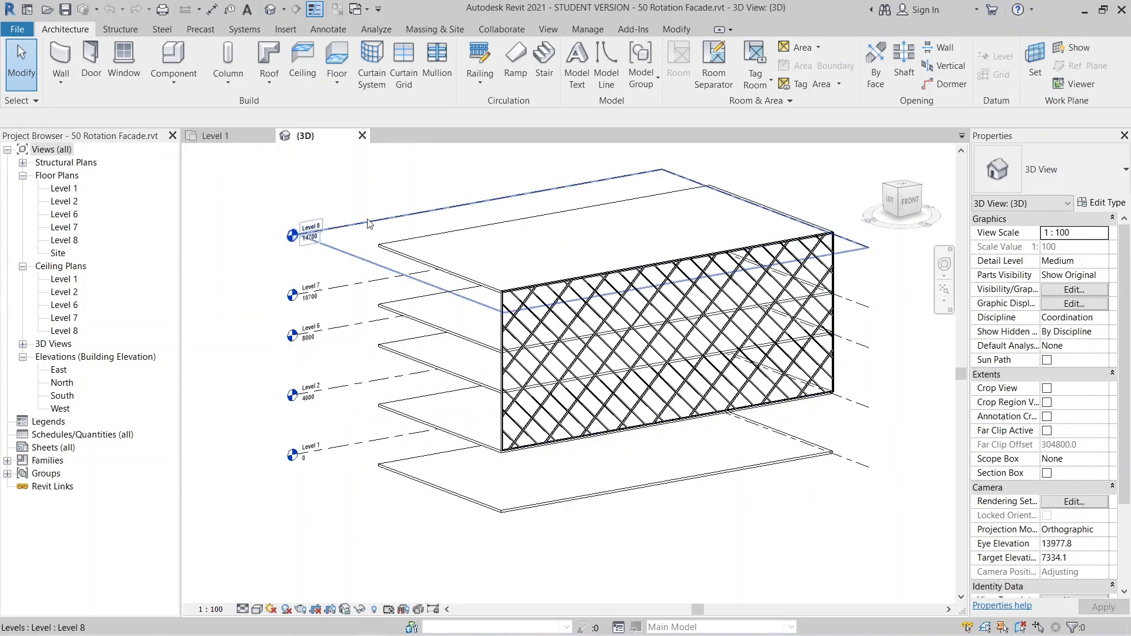
double_click(62, 201)
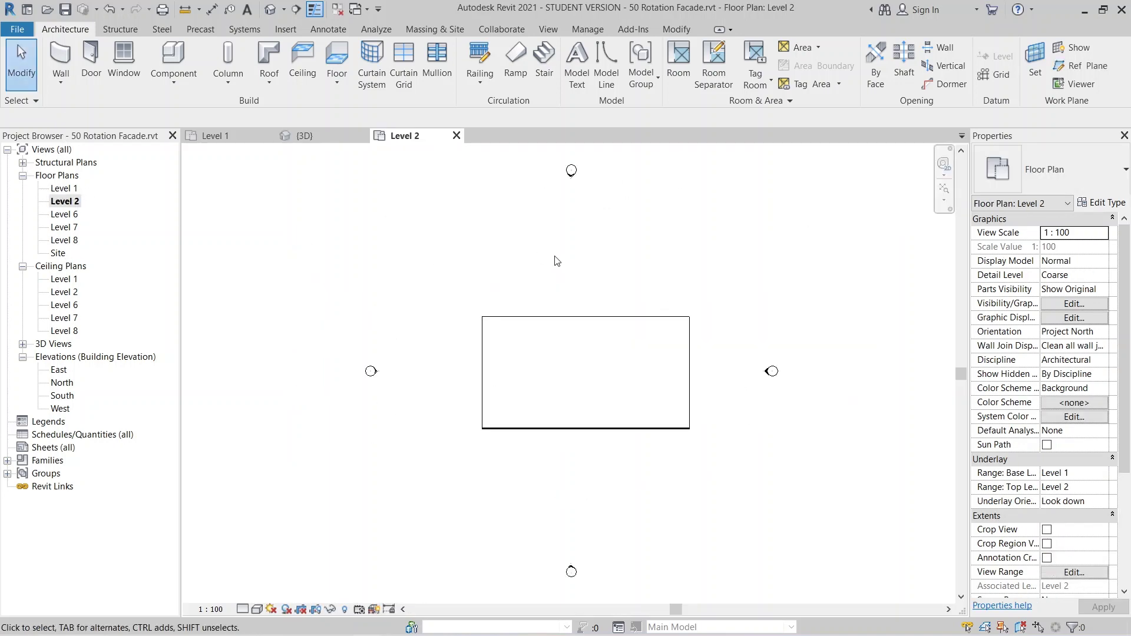
scroll(589, 429, "up", 5)
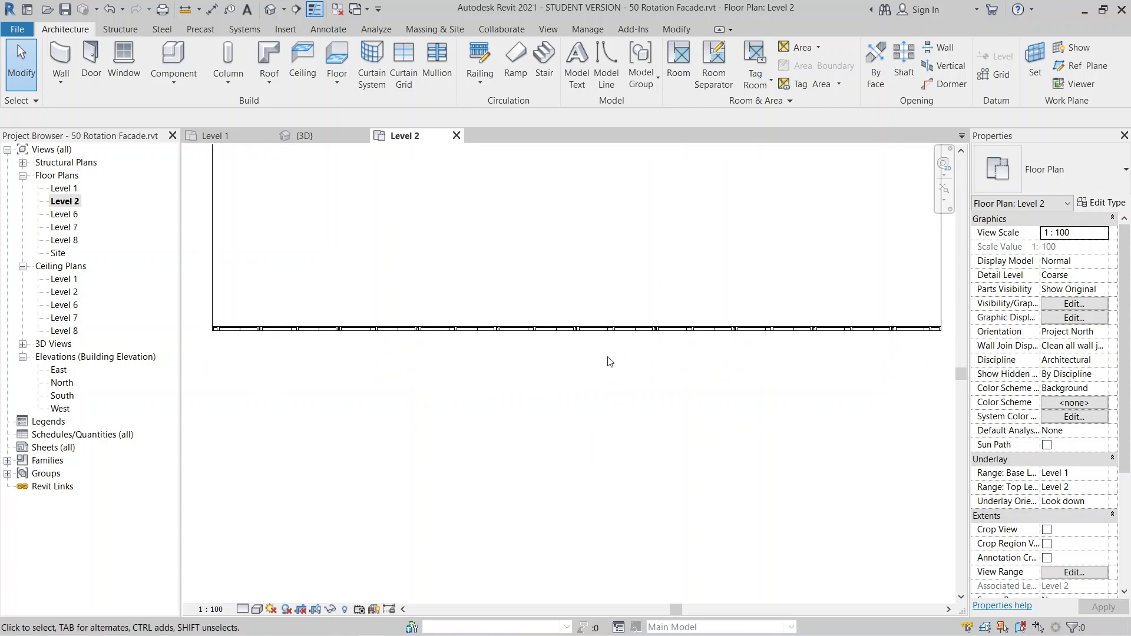
Duplicate the facade wall's Storefront curtain wall type as "line vertical extend frame" and apply it to the wall.
left_click(617, 337)
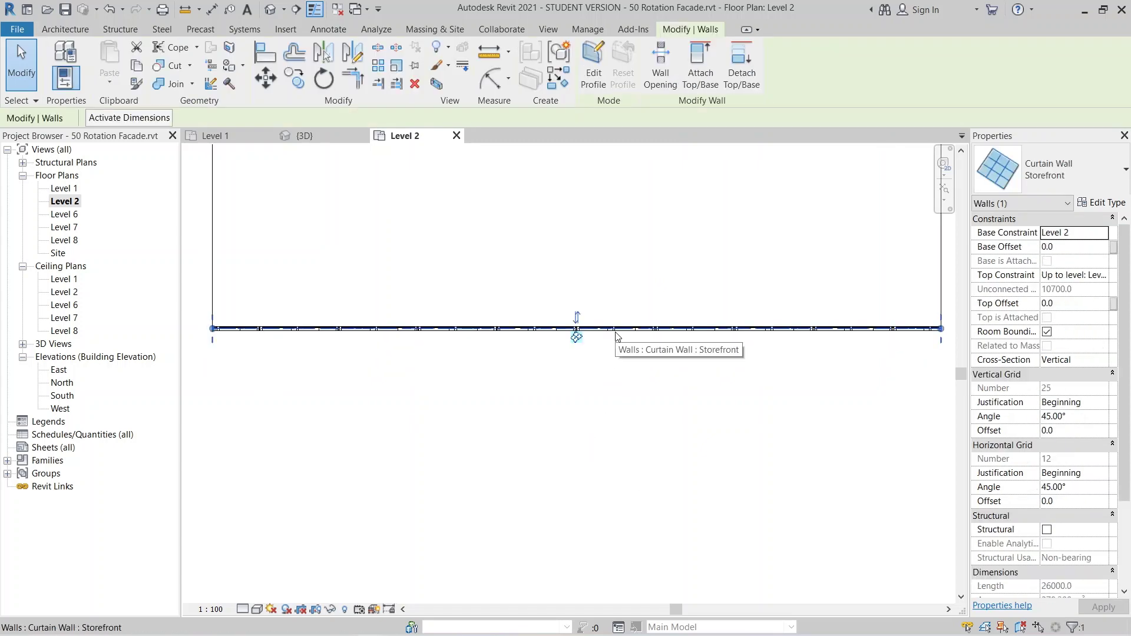
left_click(1104, 204)
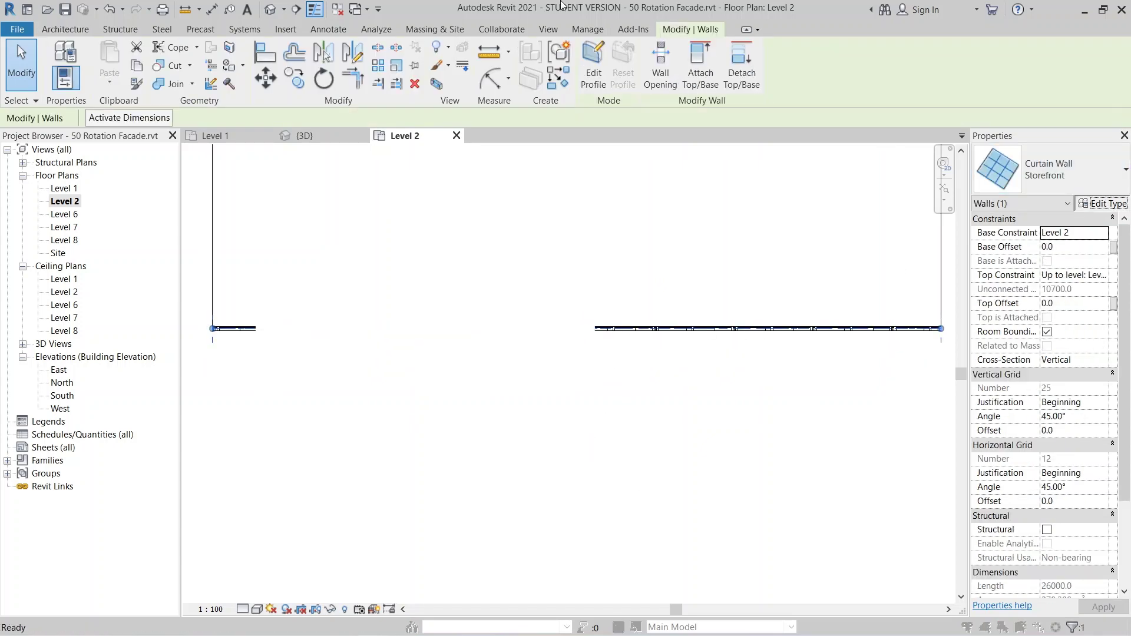
left_click_drag(297, 119, 662, 93)
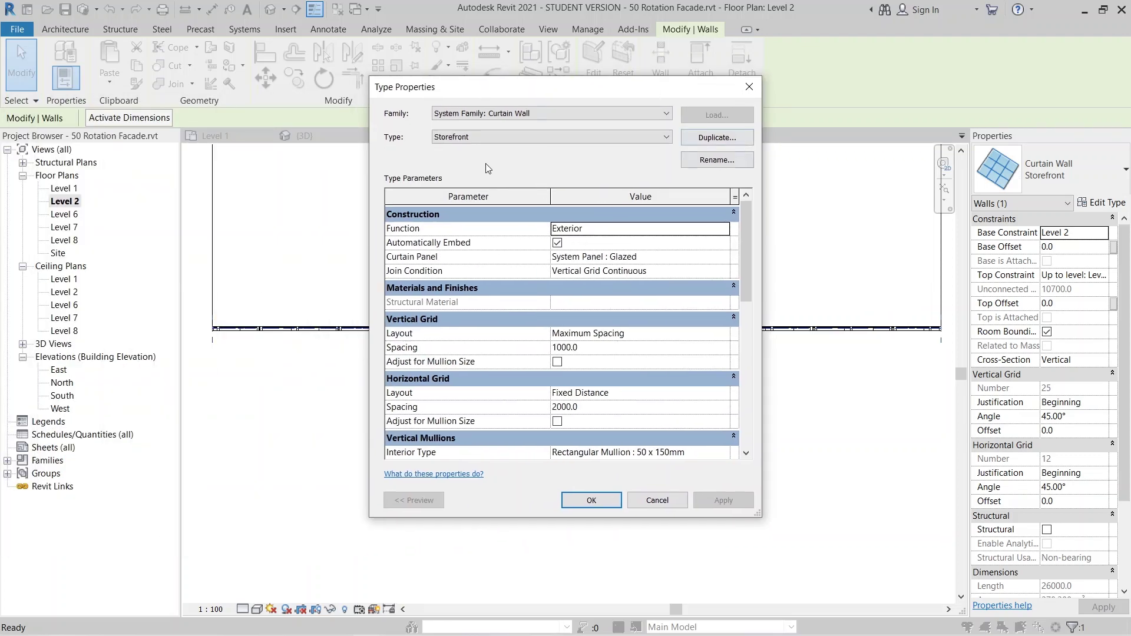
left_click(732, 139)
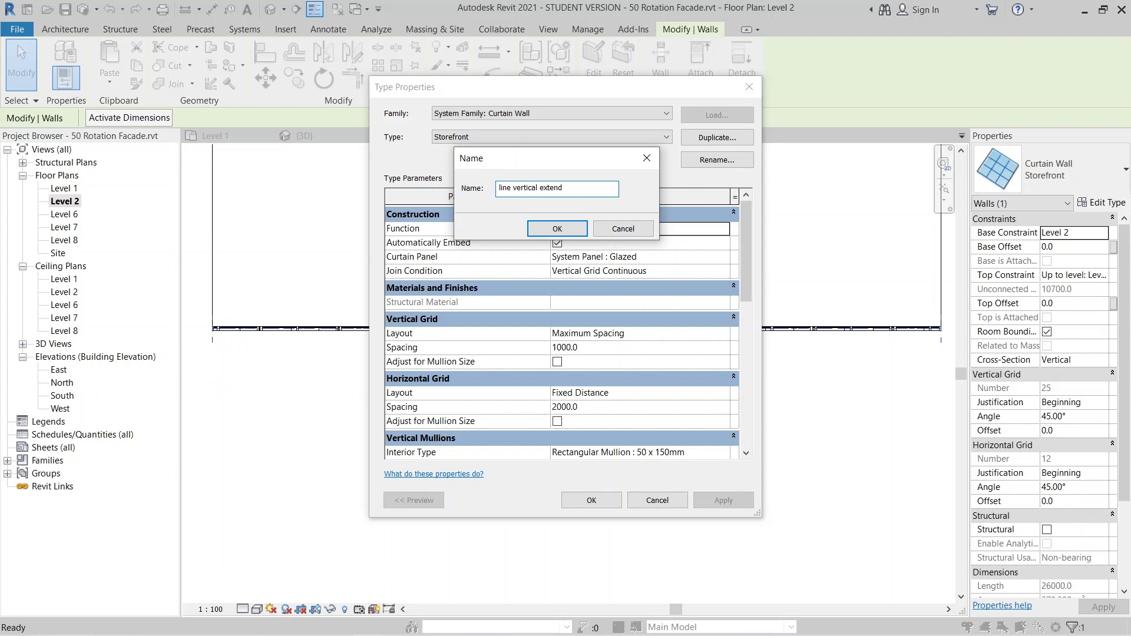
type("ame")
key("Return")
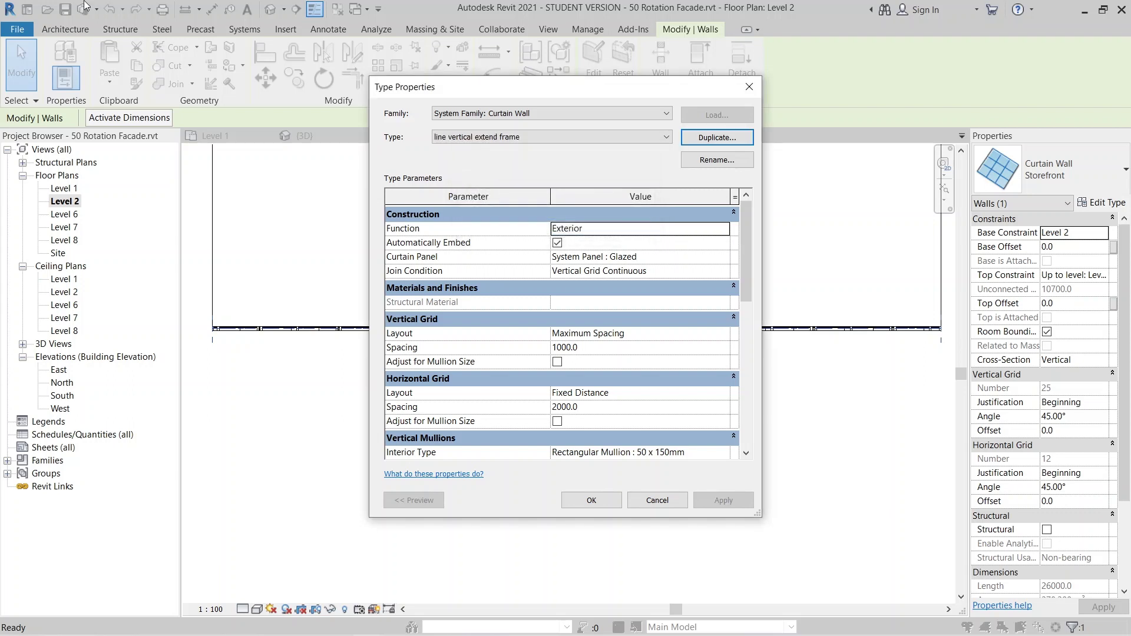
left_click(591, 500)
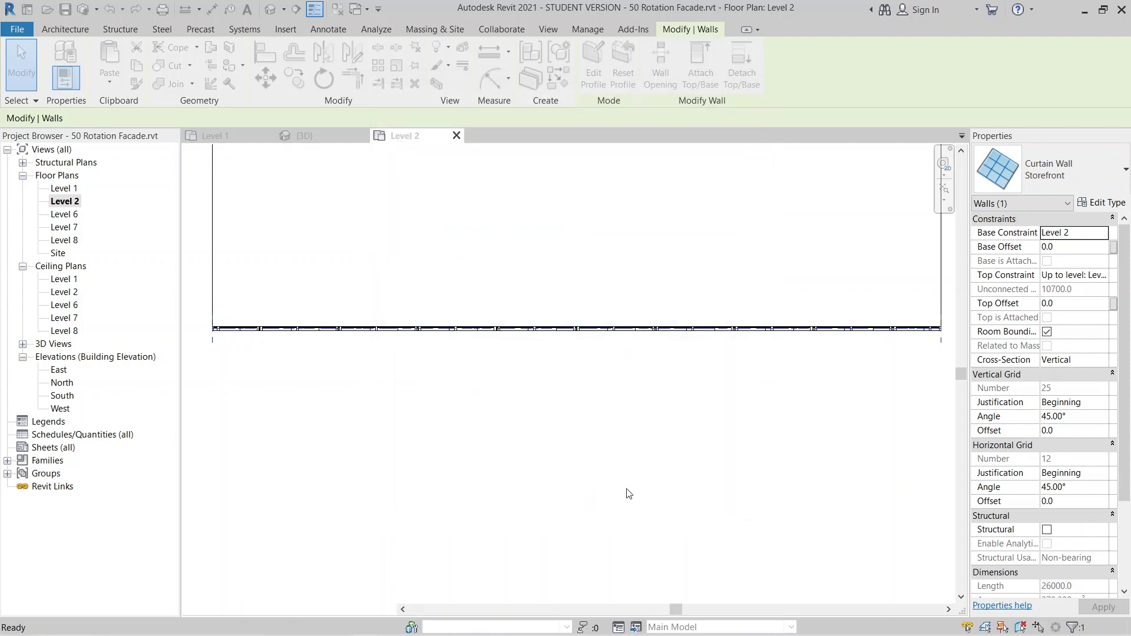
Copy the curtain wall 1700 mm outward from the floor edge, parallel to the original.
scroll(634, 486, "down", 1)
middle_click_drag(660, 492, 569, 455)
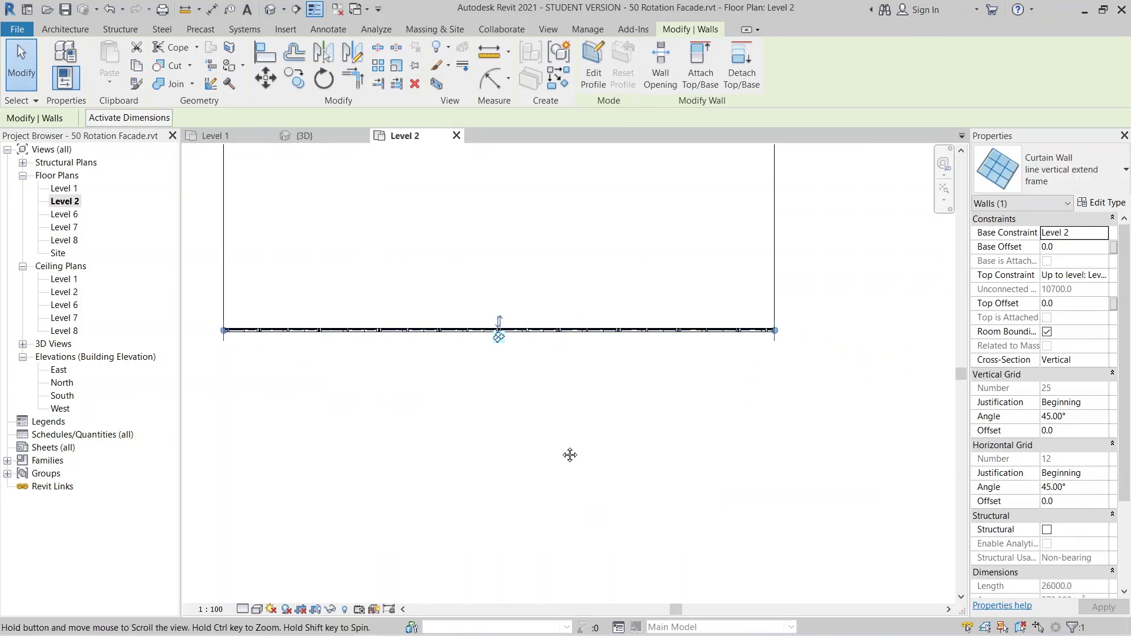
left_click(297, 81)
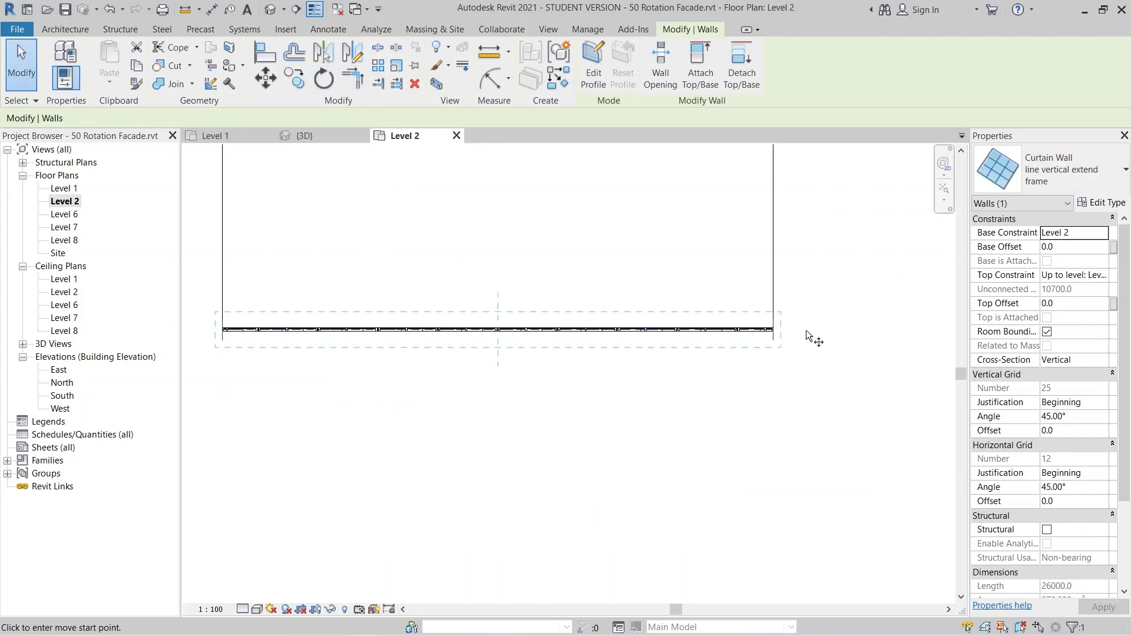
left_click(772, 277)
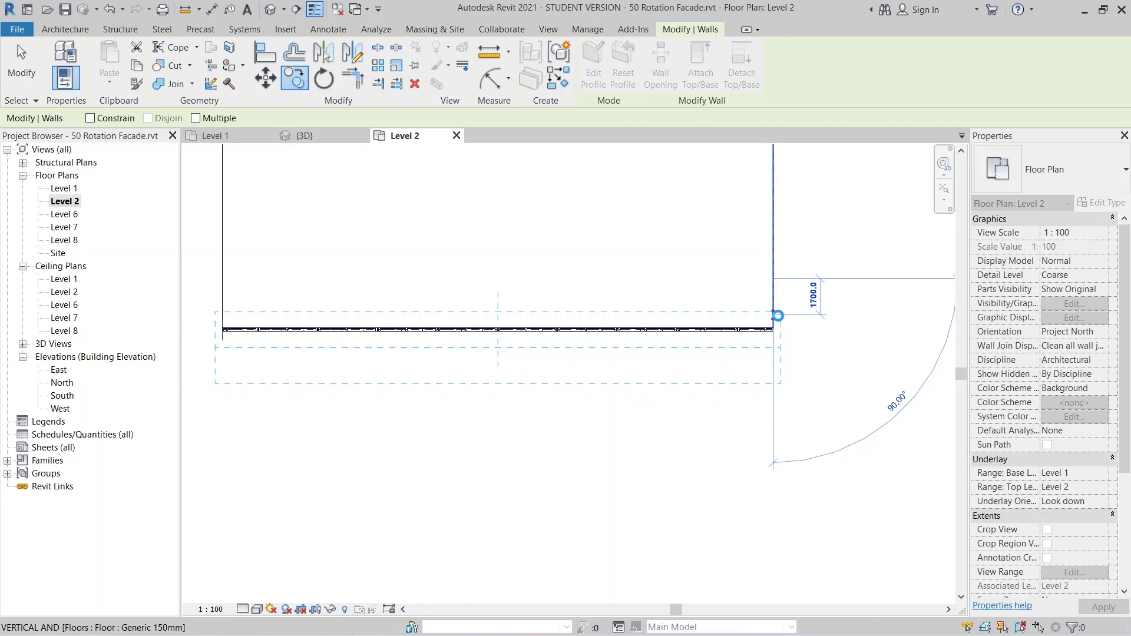
left_click(778, 315)
key("Escape")
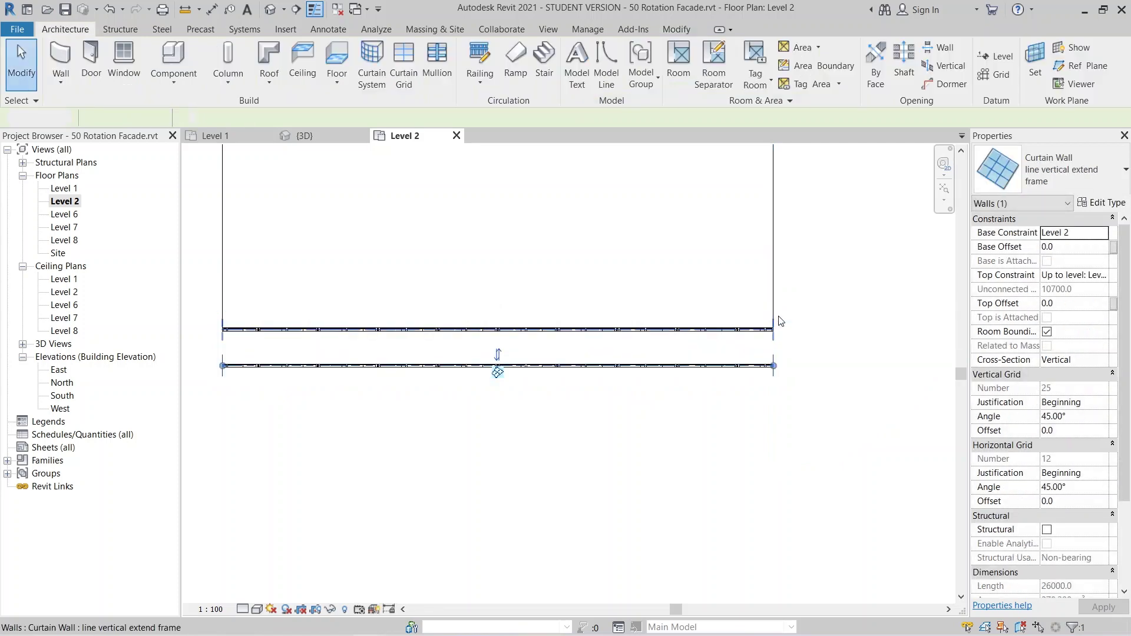
Examine the two parallel curtain walls and the gap between them in the 3D view.
left_click(305, 136)
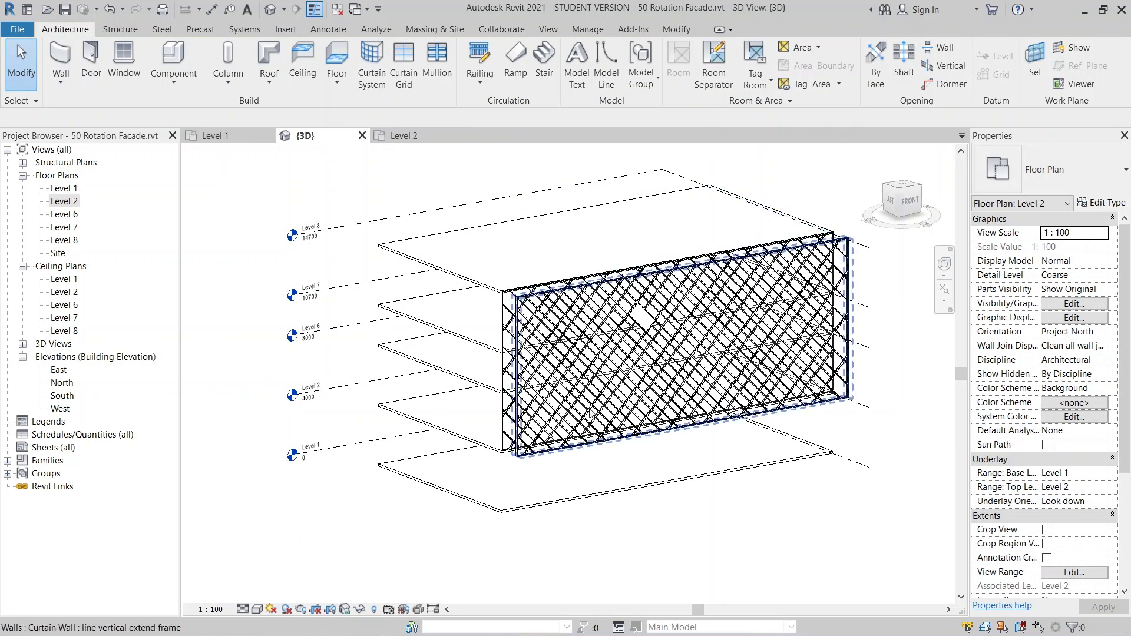
middle_click_drag(663, 523, 499, 517, "shift")
scroll(659, 304, "up", 2)
middle_click_drag(659, 304, 776, 283)
middle_click_drag(776, 283, 768, 283, "shift")
scroll(626, 220, "up", 3)
middle_click_drag(675, 201, 637, 242)
scroll(635, 241, "down", 8)
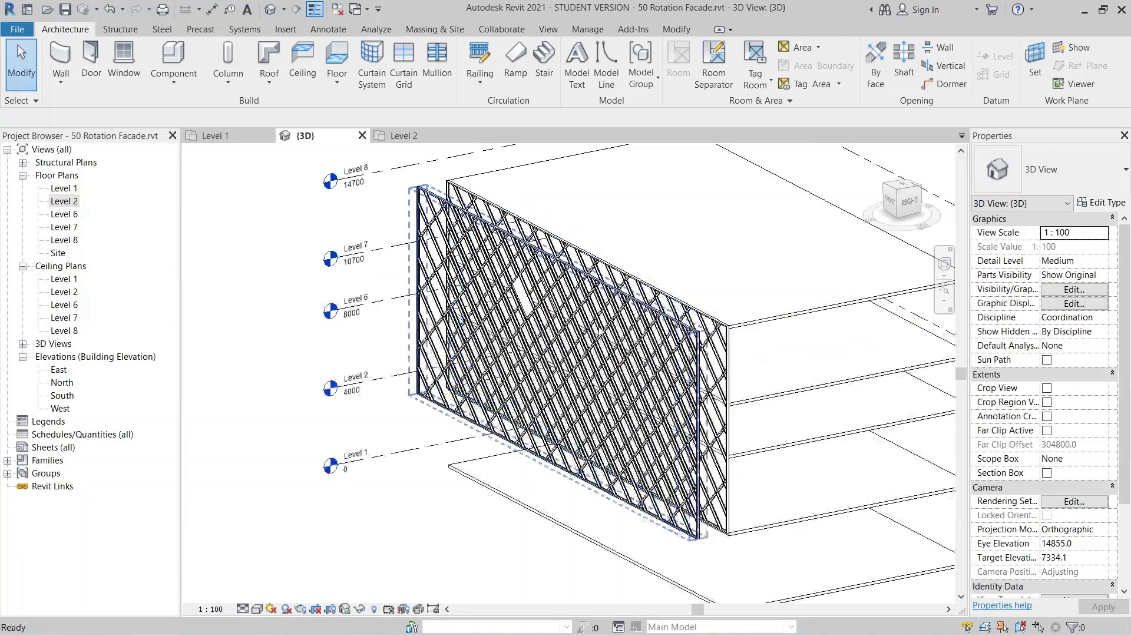
middle_click_drag(732, 404, 674, 356)
scroll(675, 356, "up", 2)
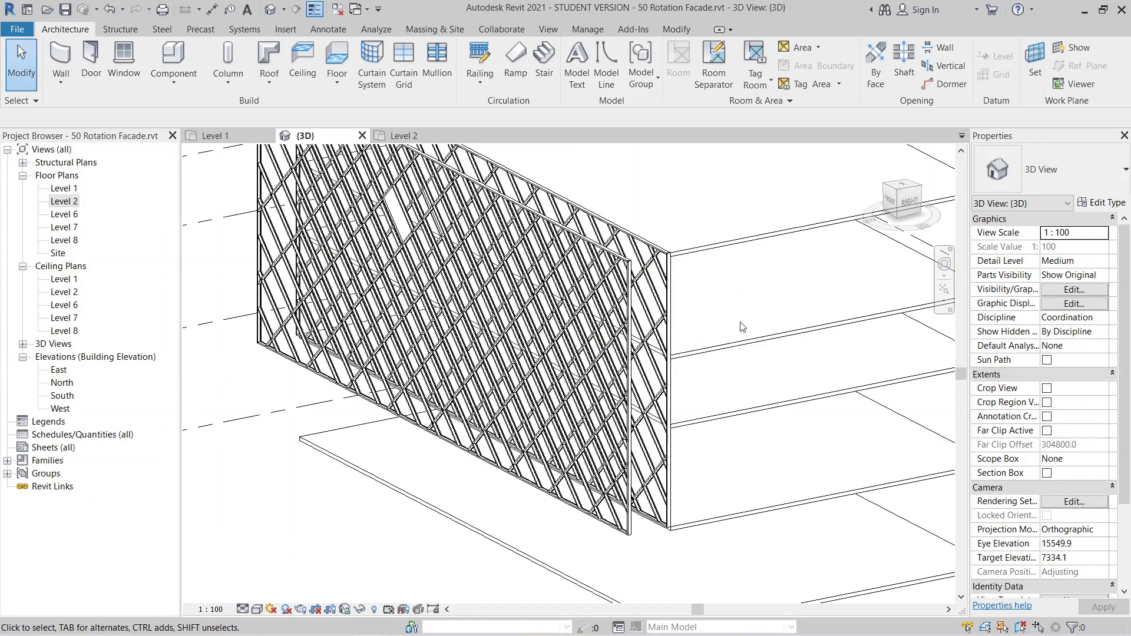
middle_click_drag(741, 327, 737, 363)
Change the inner curtain wall, at the slab edges, to the Storefront type.
left_click(644, 330)
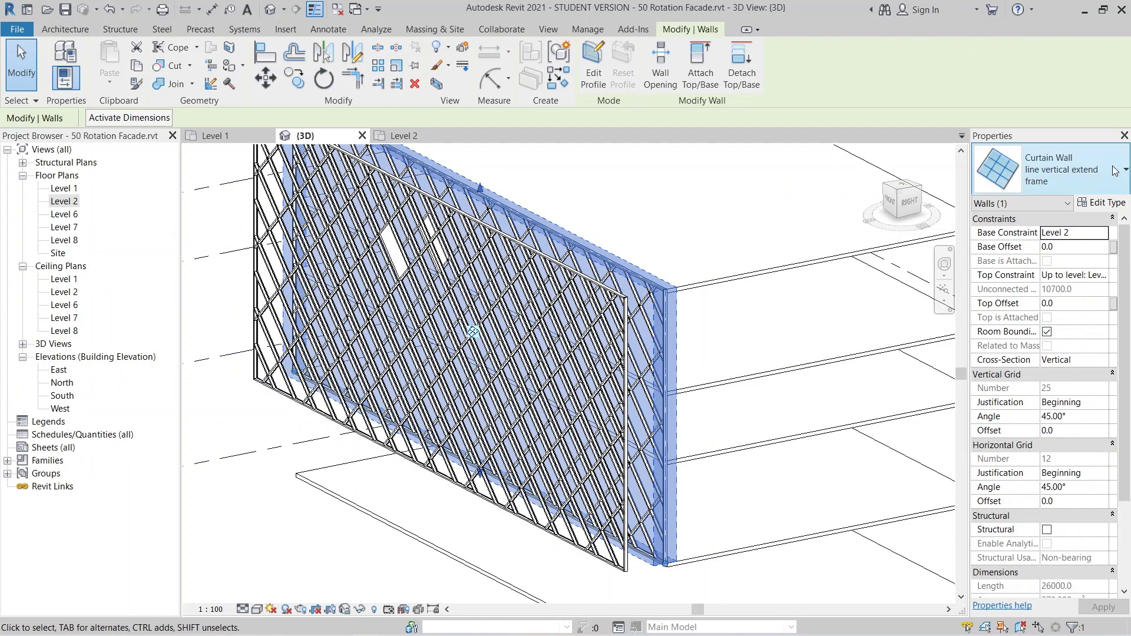
left_click(1115, 171)
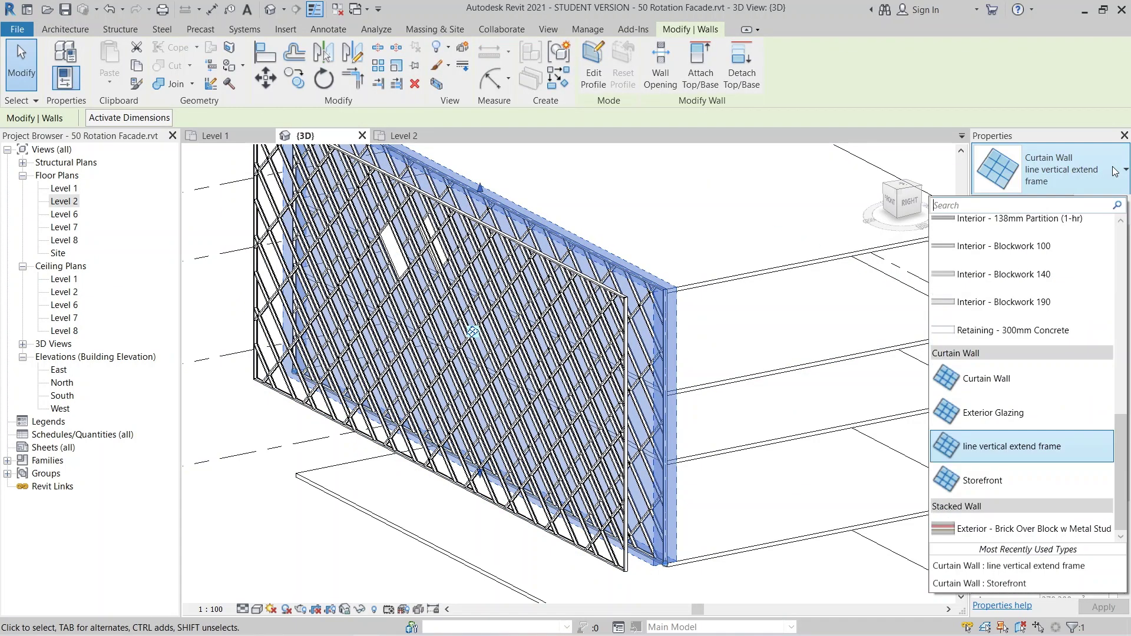
left_click(1000, 481)
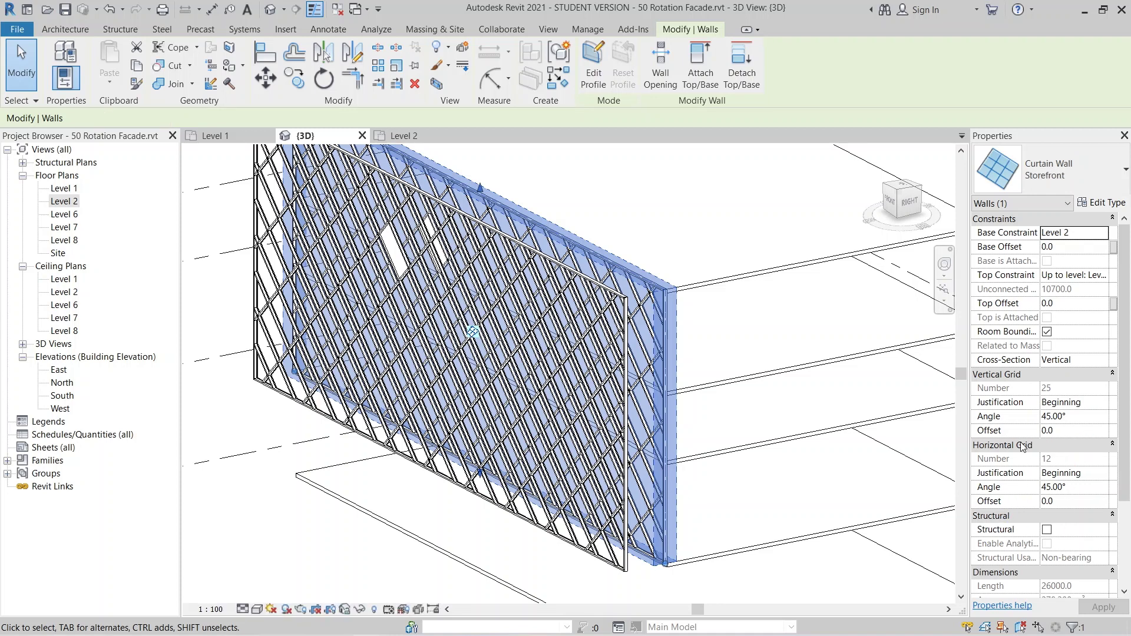
Set the inner curtain wall's vertical and horizontal grid angles to 0°.
left_click(1068, 422)
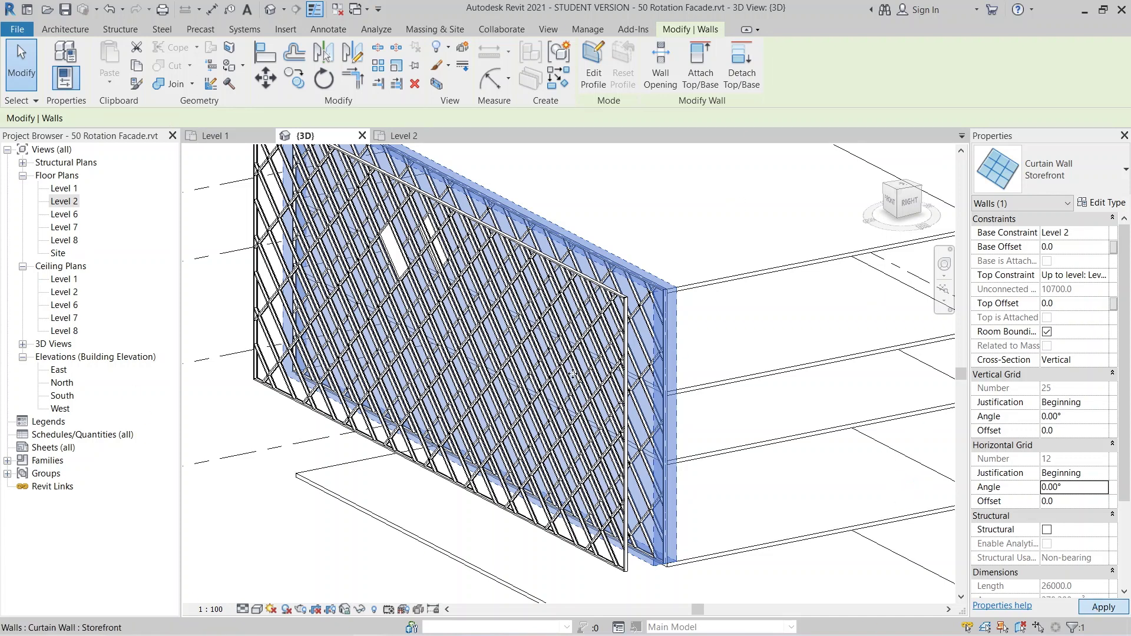
middle_click_drag(690, 377, 744, 379)
scroll(744, 380, "down", 2)
mouse_move(743, 380)
middle_mouse_down("shift")
mouse_move(754, 386)
mouse_move(735, 483)
mouse_move(751, 392)
middle_mouse_up("shift")
scroll(704, 281, "up", 3)
middle_click_drag(761, 311, 707, 300)
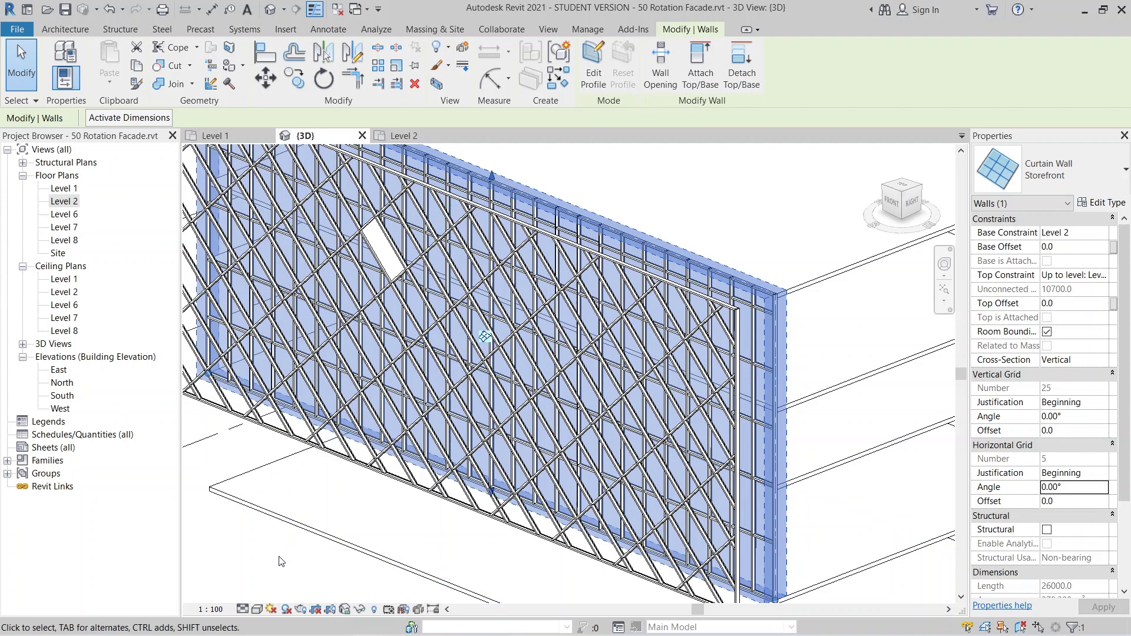
key("Escape")
Temporarily isolate the outer diagonal curtain wall in the 3D view.
left_click(399, 449)
scroll(399, 449, "down", 3)
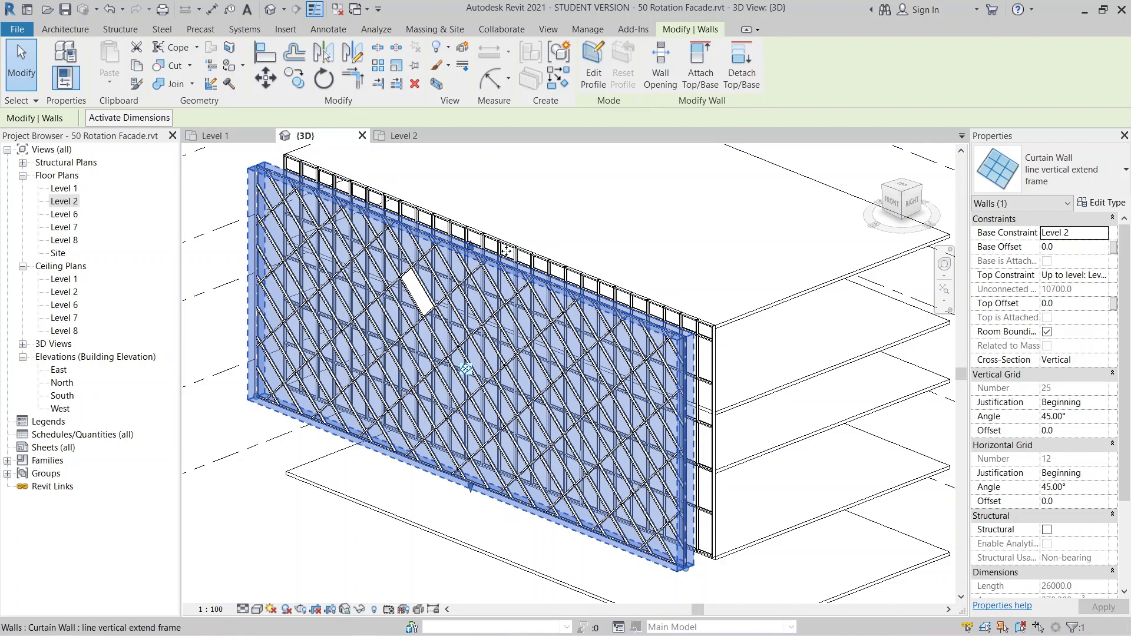
key("h")
key("i")
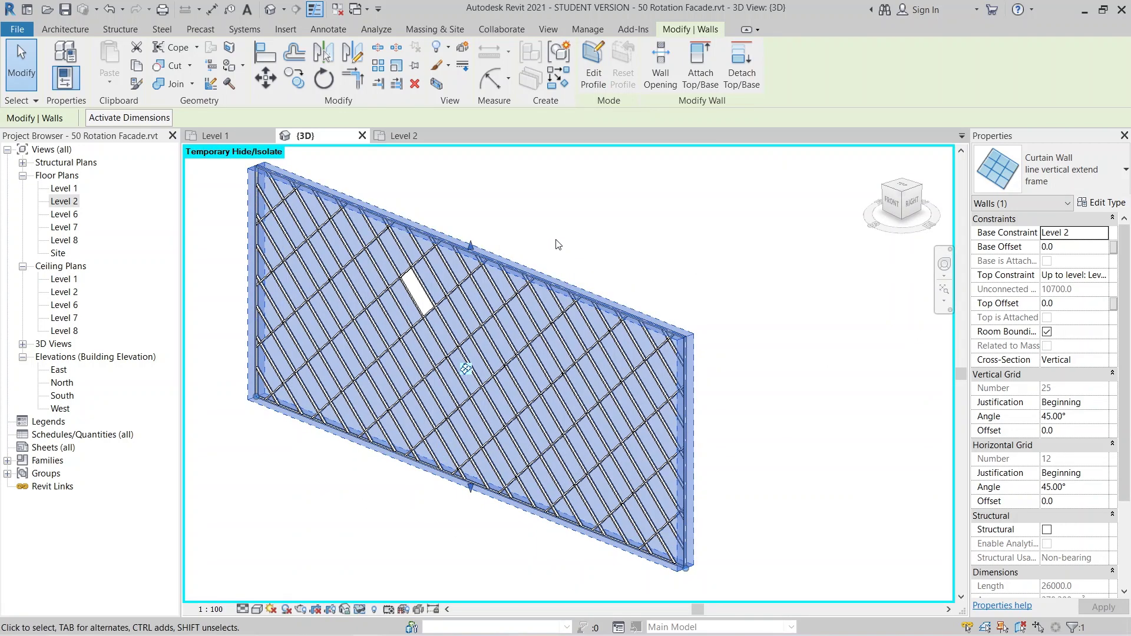
left_click(606, 225)
scroll(608, 227, "down", 3)
middle_click_drag(430, 265, 496, 262, "shift")
scroll(497, 262, "up", 4)
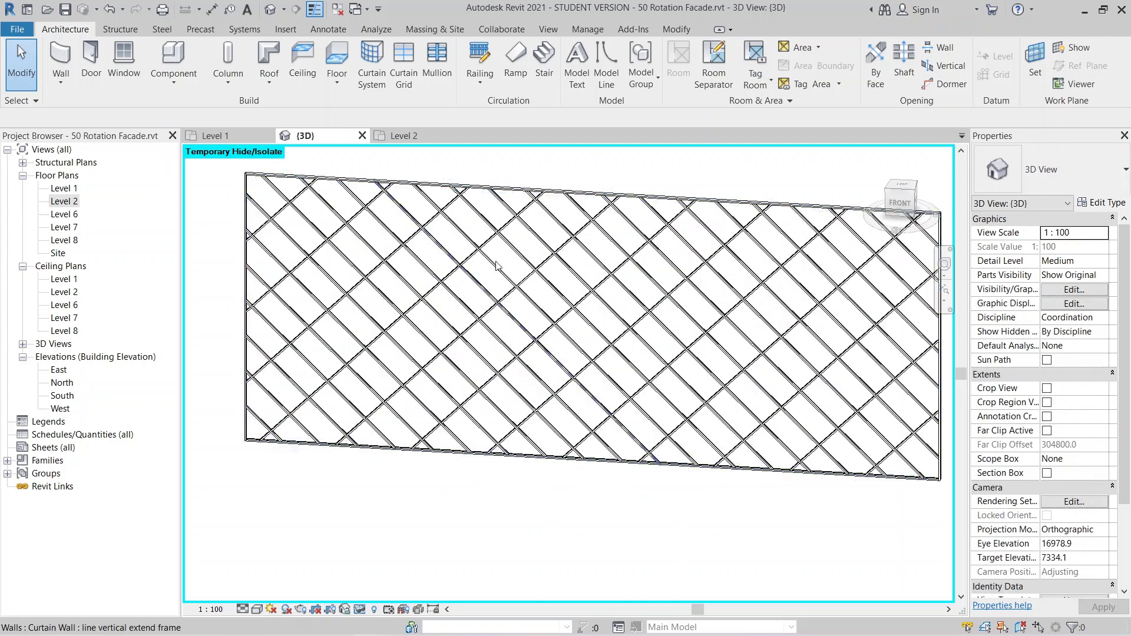
Set the vertical grid spacing of the outer wall's "line vertical extend frame" type to 2000.
left_click(518, 232)
left_click(1100, 203)
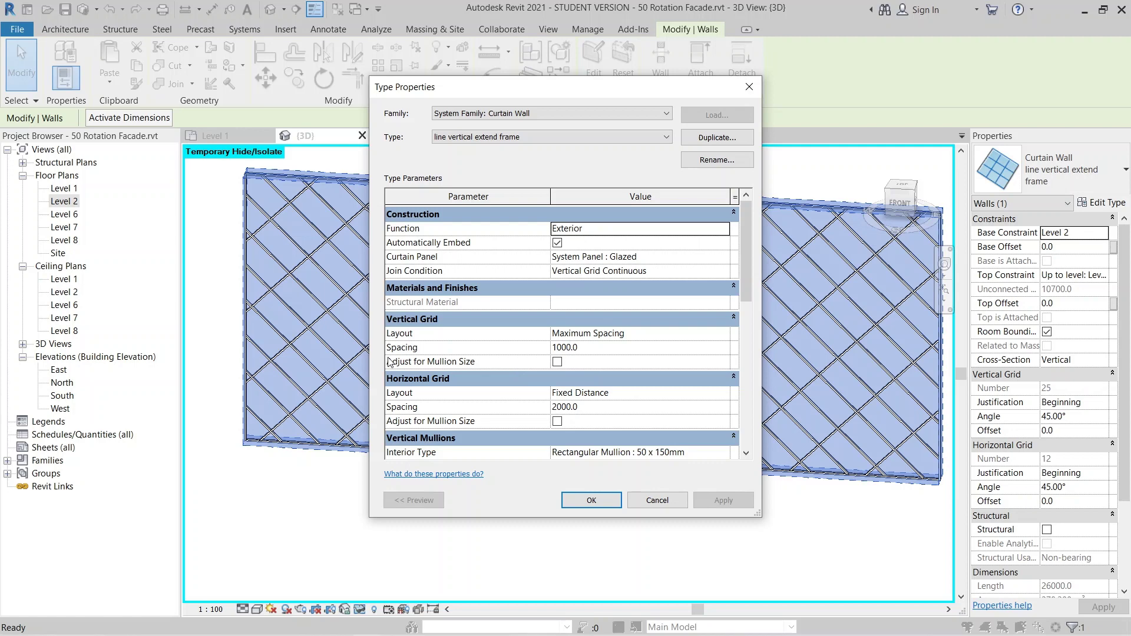
left_click(601, 350)
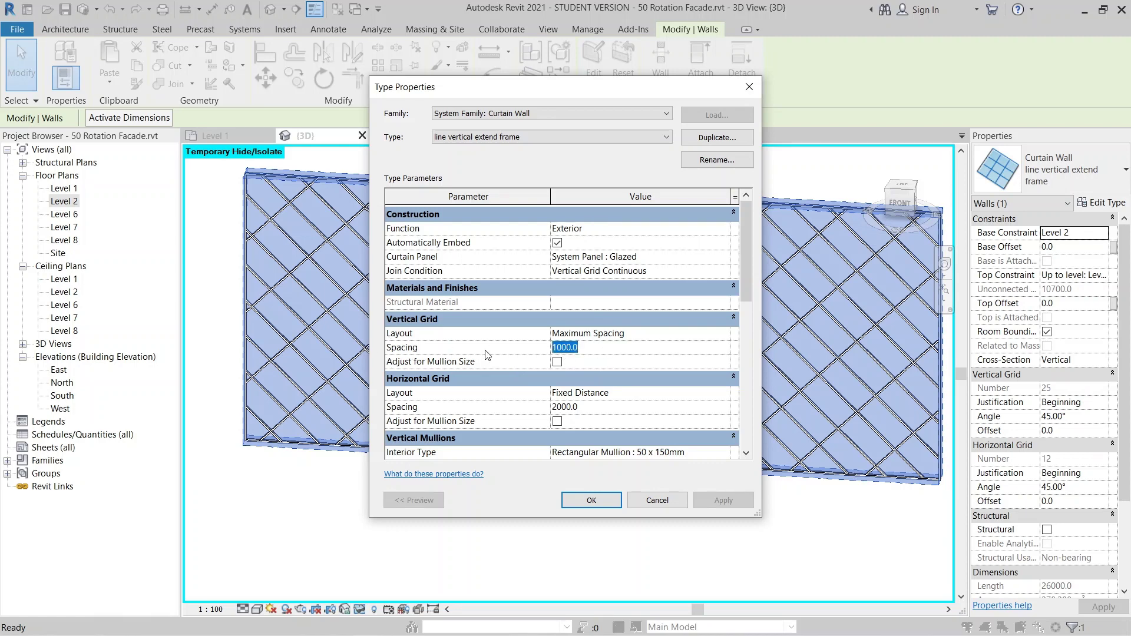
type("2000.0")
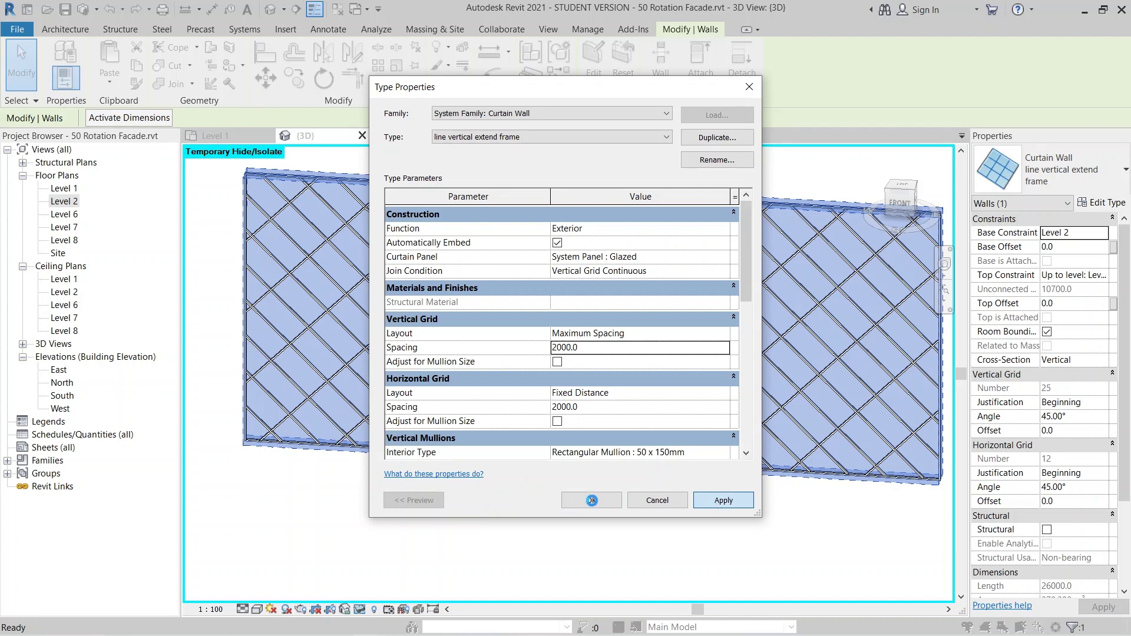
left_click(592, 500)
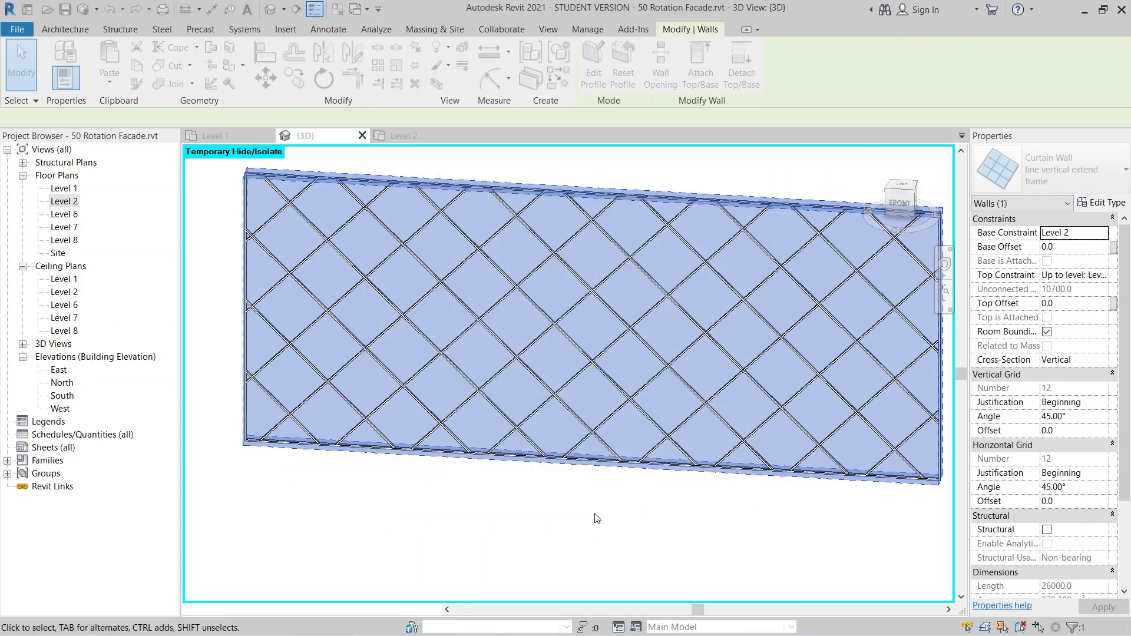
left_click(597, 519)
scroll(479, 412, "up", 5)
scroll(626, 436, "down", 6)
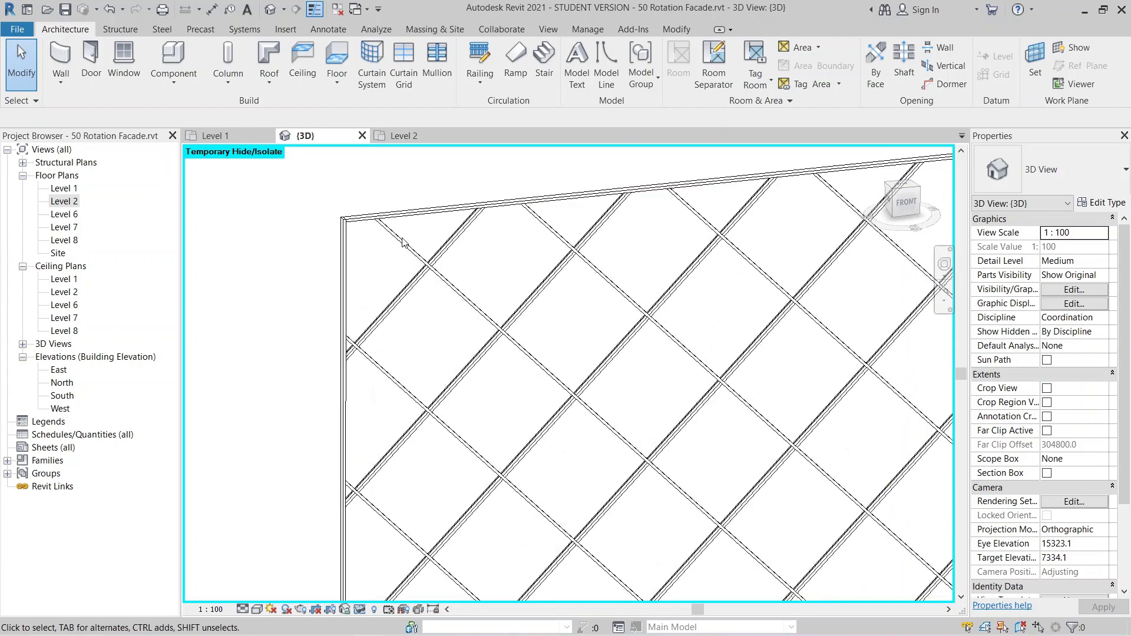
scroll(515, 261, "down", 2)
middle_click_drag(514, 261, 307, 377, "shift")
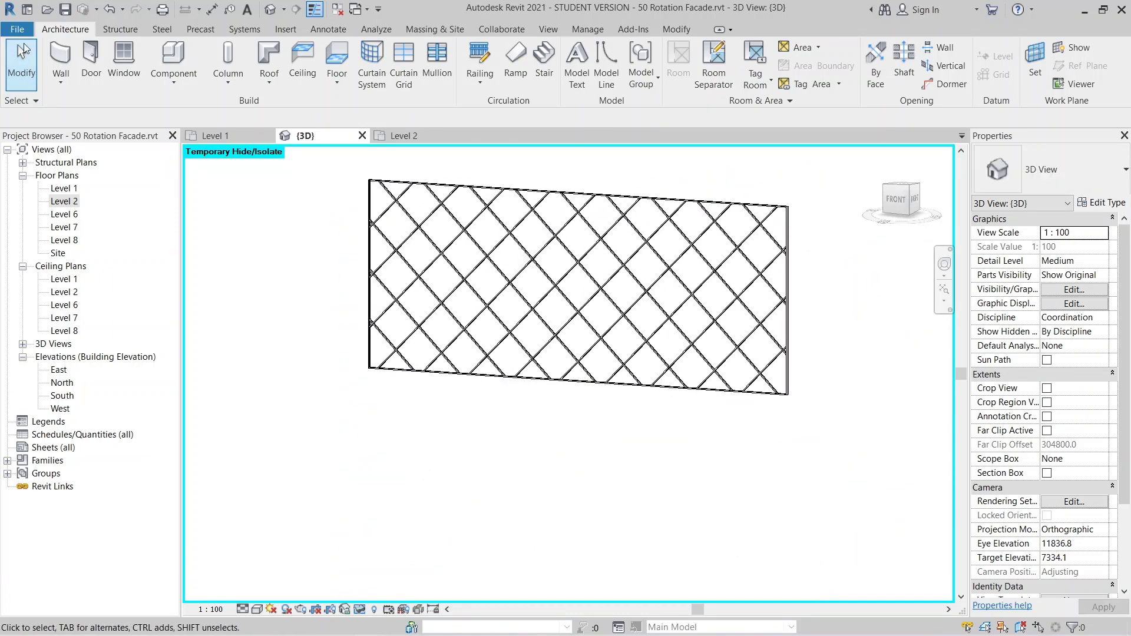
Create a new family from the English Metric Profile-Mullion.rft template.
left_click(18, 30)
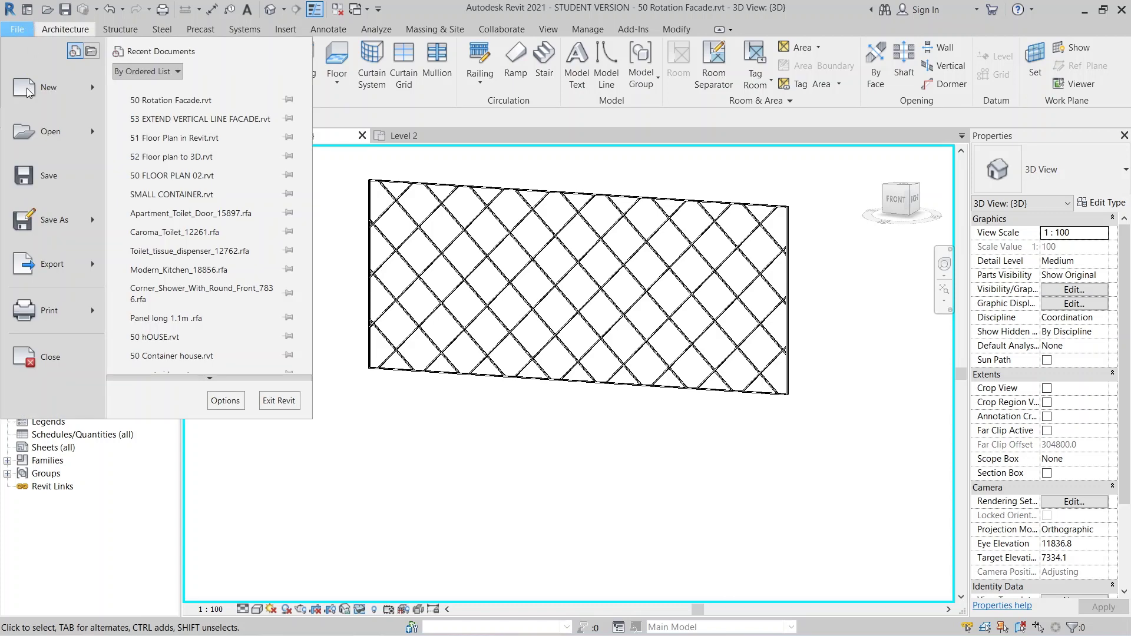
left_click(213, 137)
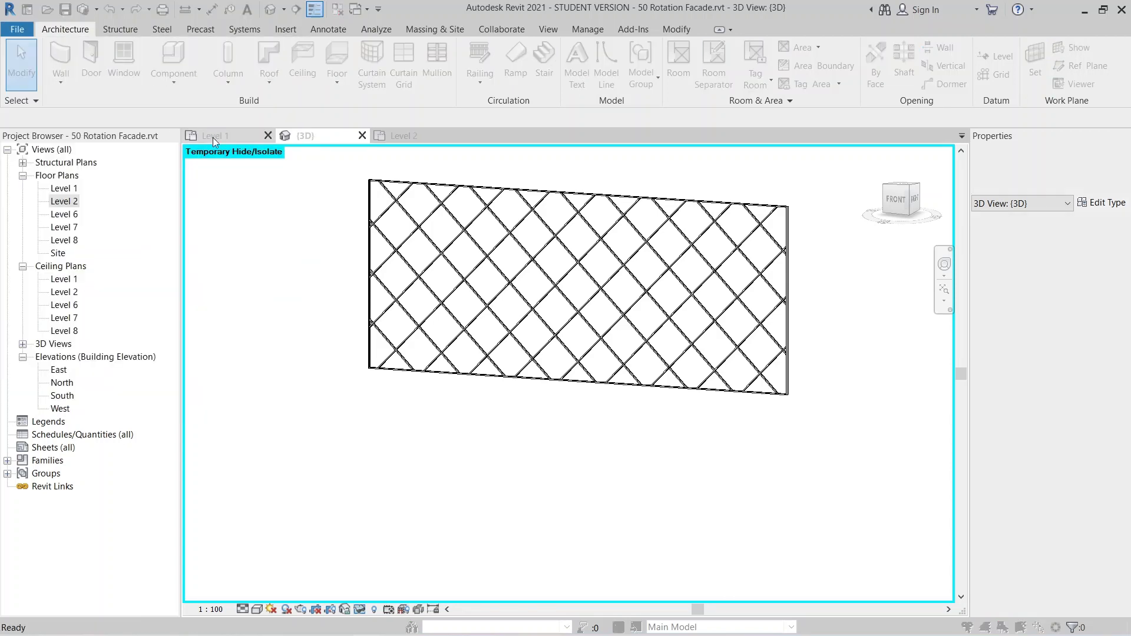
double_click(321, 156)
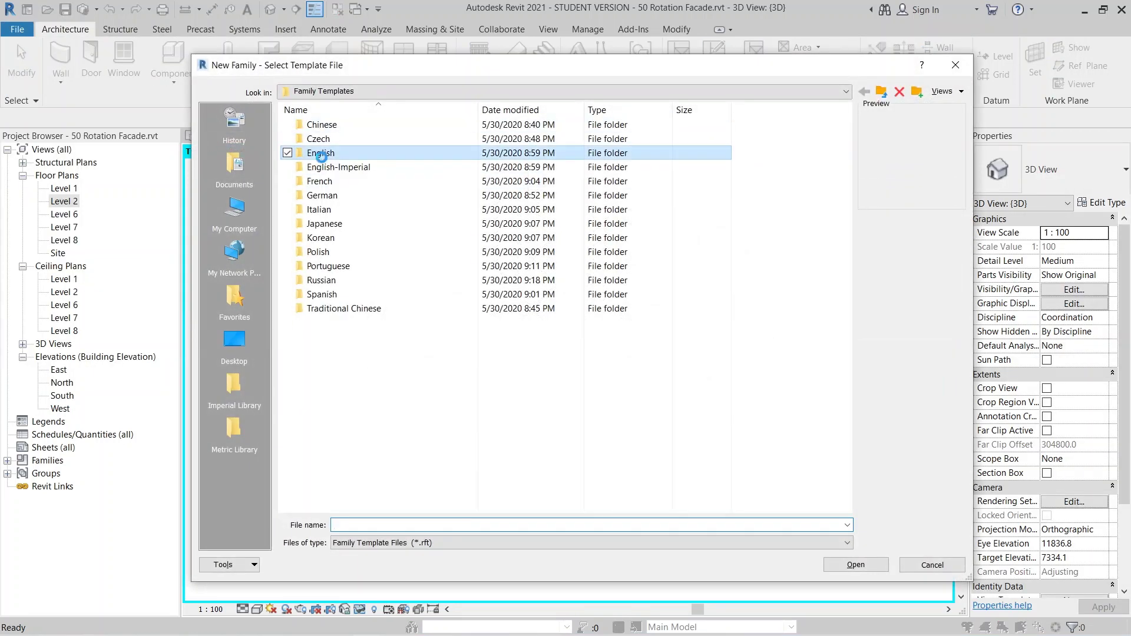
left_click_drag(848, 174, 872, 360)
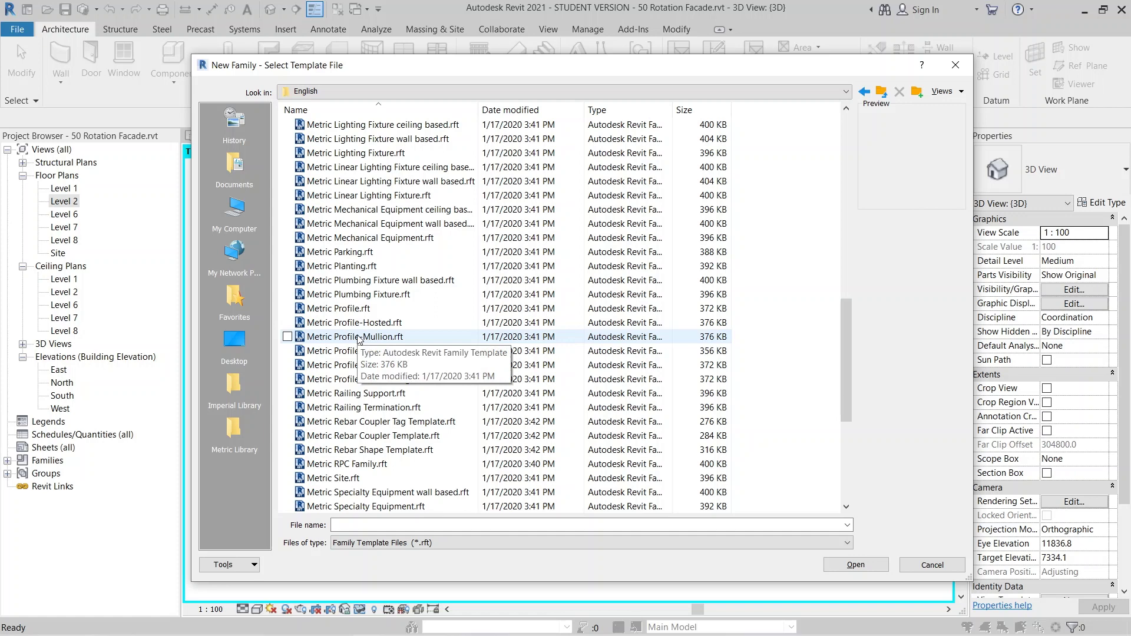
left_click(356, 336)
left_click(856, 565)
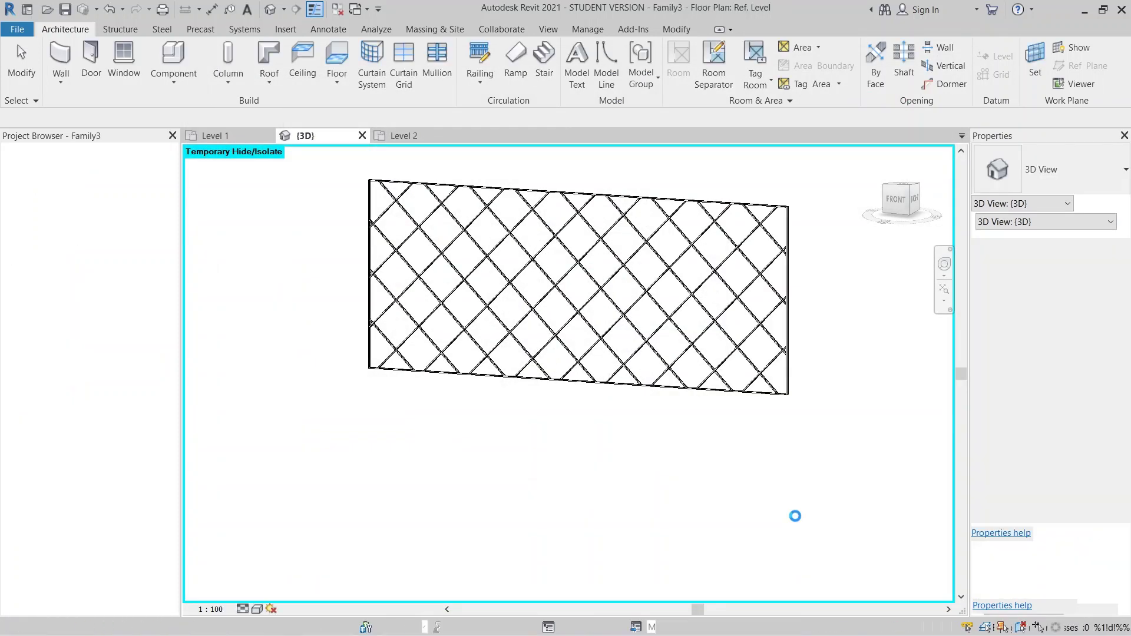
Draw two horizontal reference planes, one on the interior and one on the exterior side of the Center Front/Back plane.
middle_click_drag(687, 381, 625, 356)
scroll(548, 327, "up", 2)
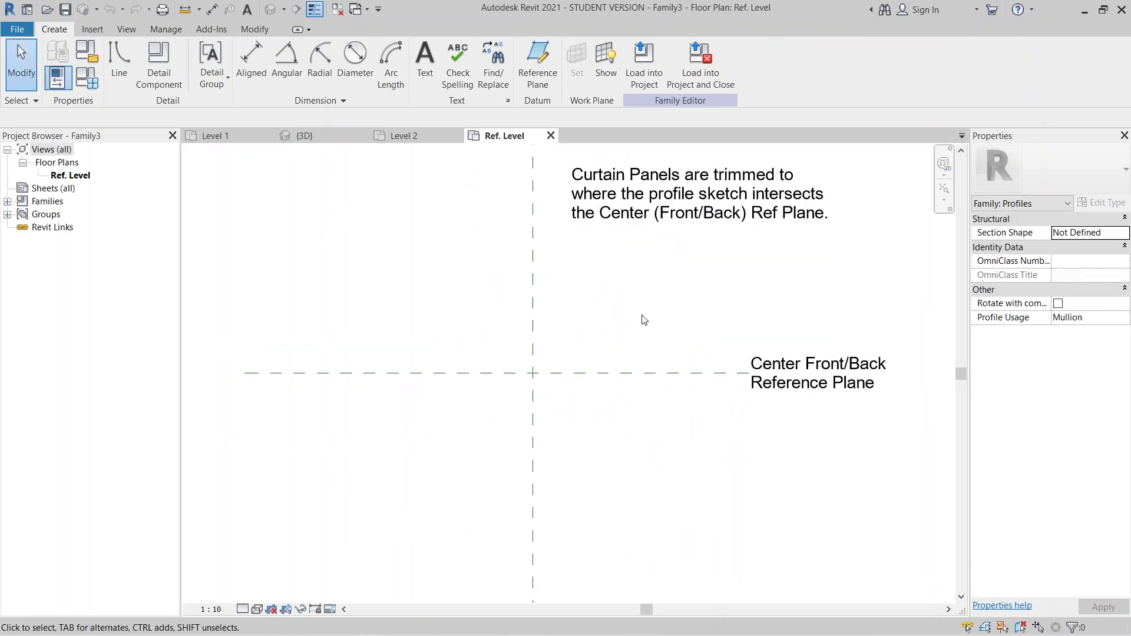
scroll(642, 320, "down", 1)
middle_click_drag(642, 319, 629, 335)
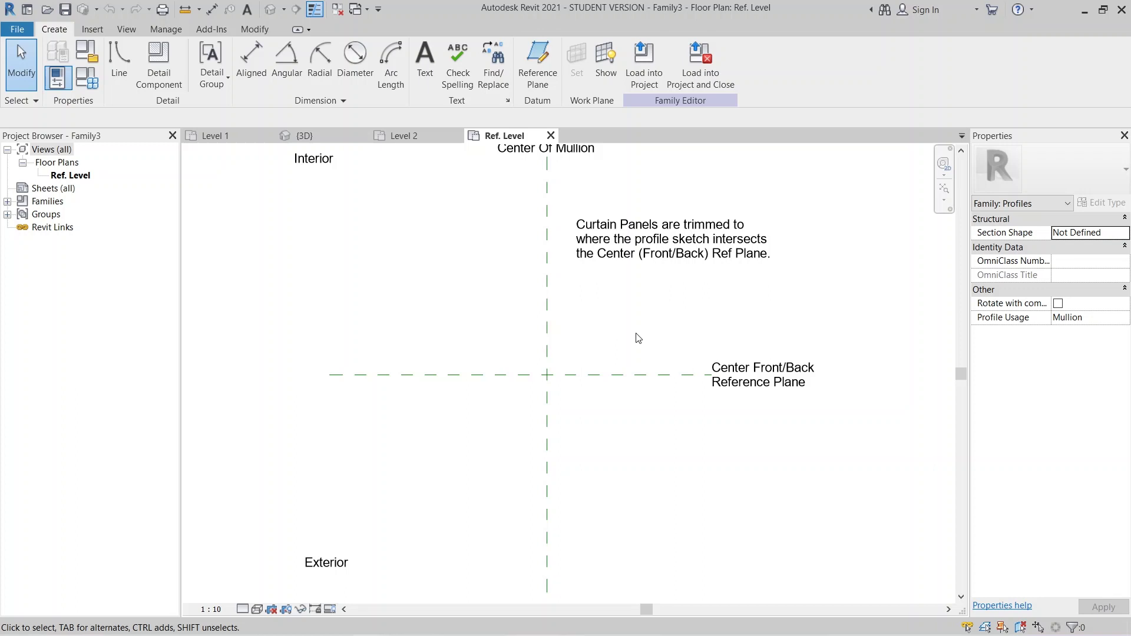
key("r")
key("p")
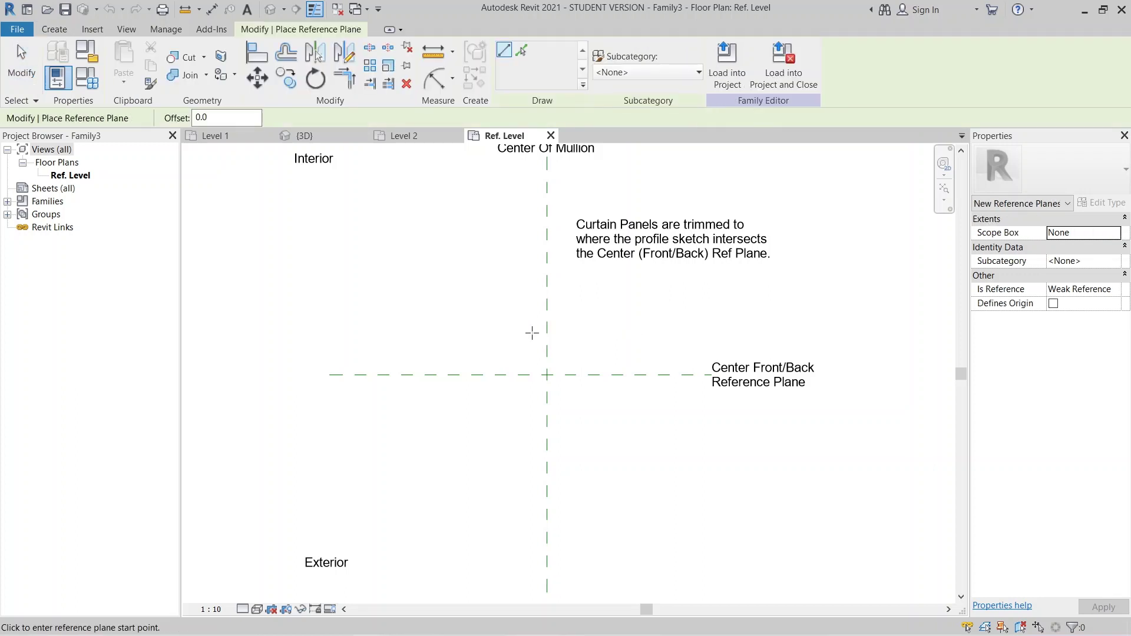
left_click(459, 334)
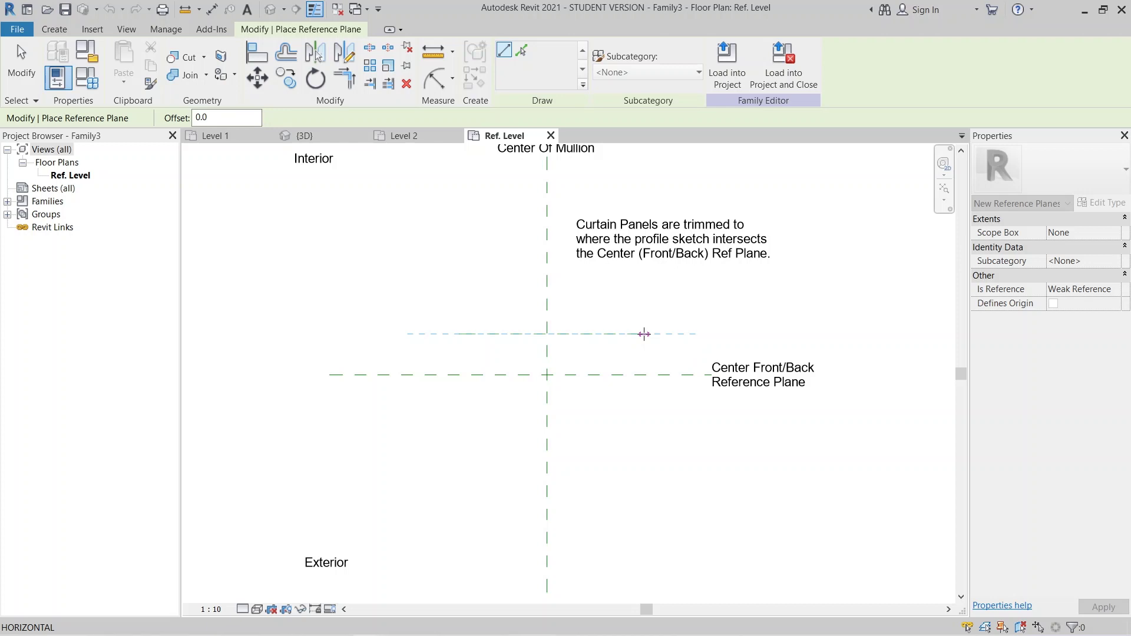
left_click(643, 334)
left_click(475, 427)
left_click(642, 426)
left_click(506, 472)
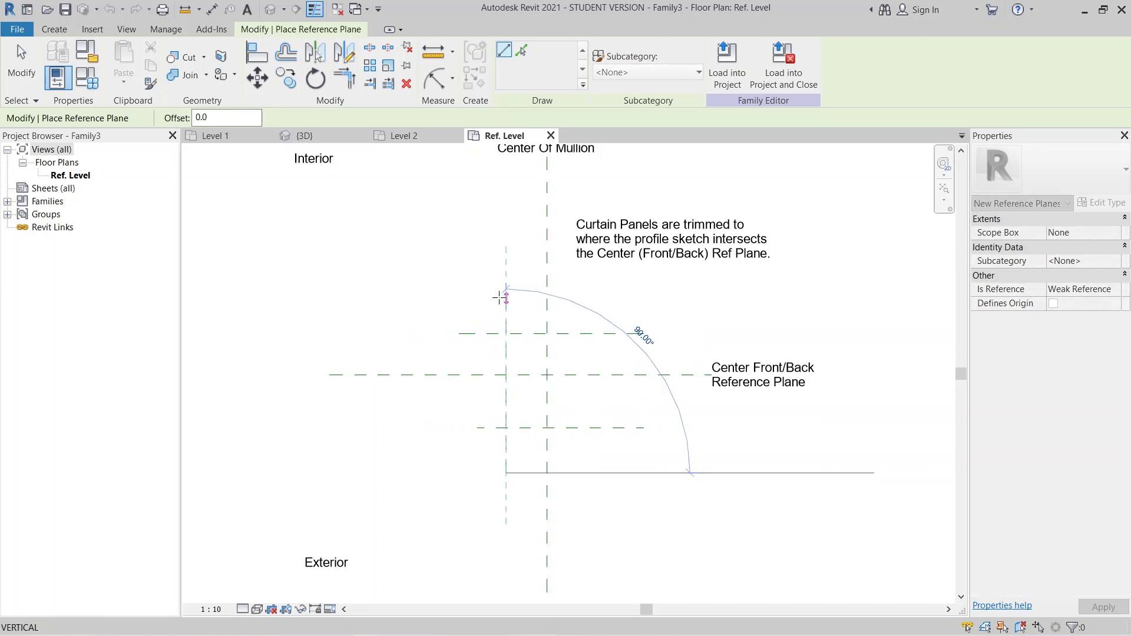
left_click(500, 299)
key("Escape")
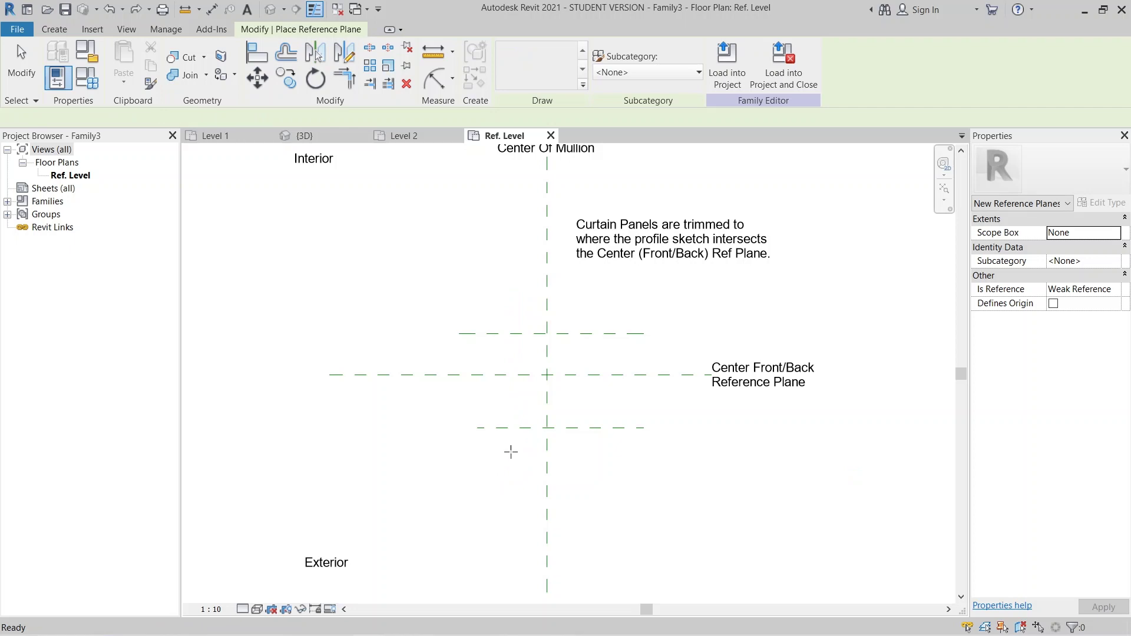
Draw two vertical reference planes, one on each side of the Center of Mullion plane, crossing both horizontal planes.
left_click(511, 447)
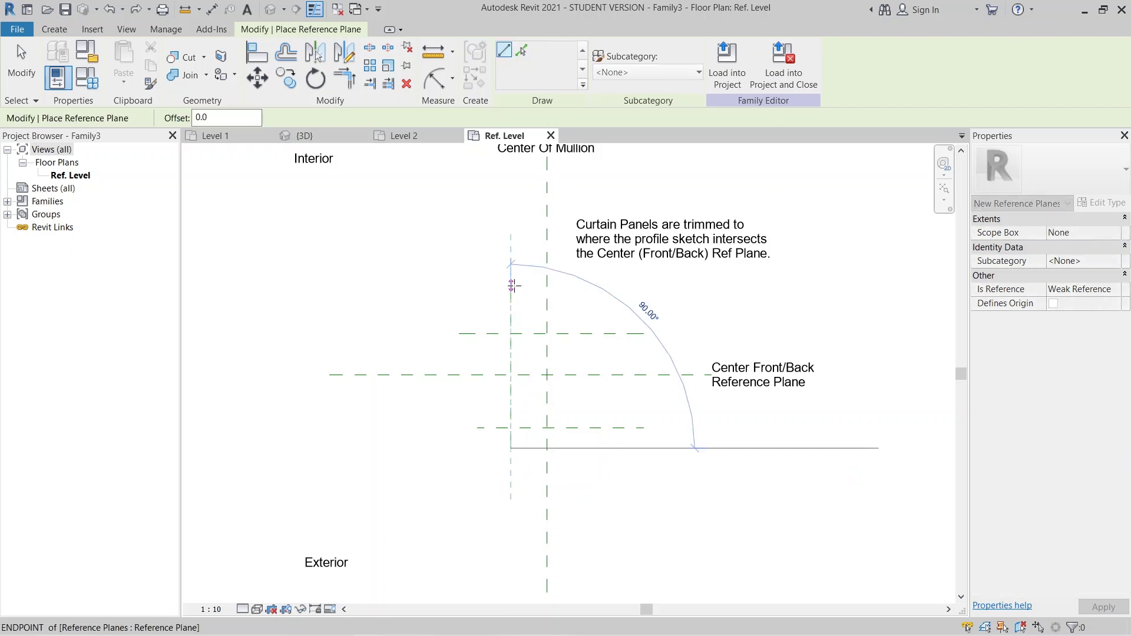
left_click(511, 285)
left_click(612, 285)
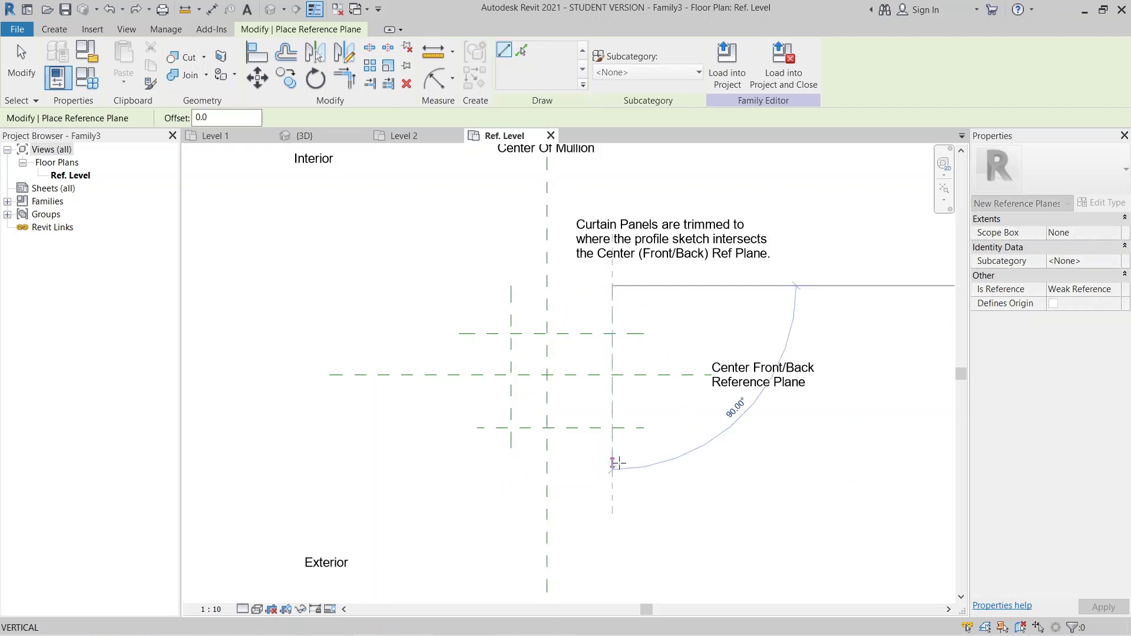
left_click(613, 448)
key("Escape")
key("Escape")
Dimension the two outer vertical planes to the center plane with an aligned dimension string and make the spacing equal.
scroll(616, 458, "up", 5)
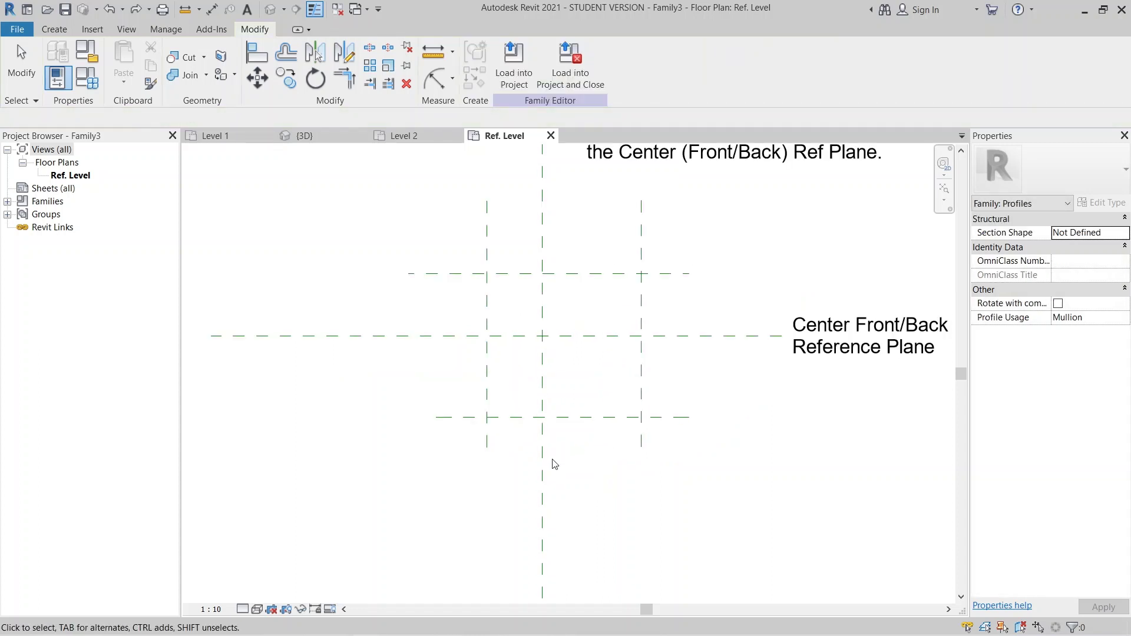
key("d")
key("i")
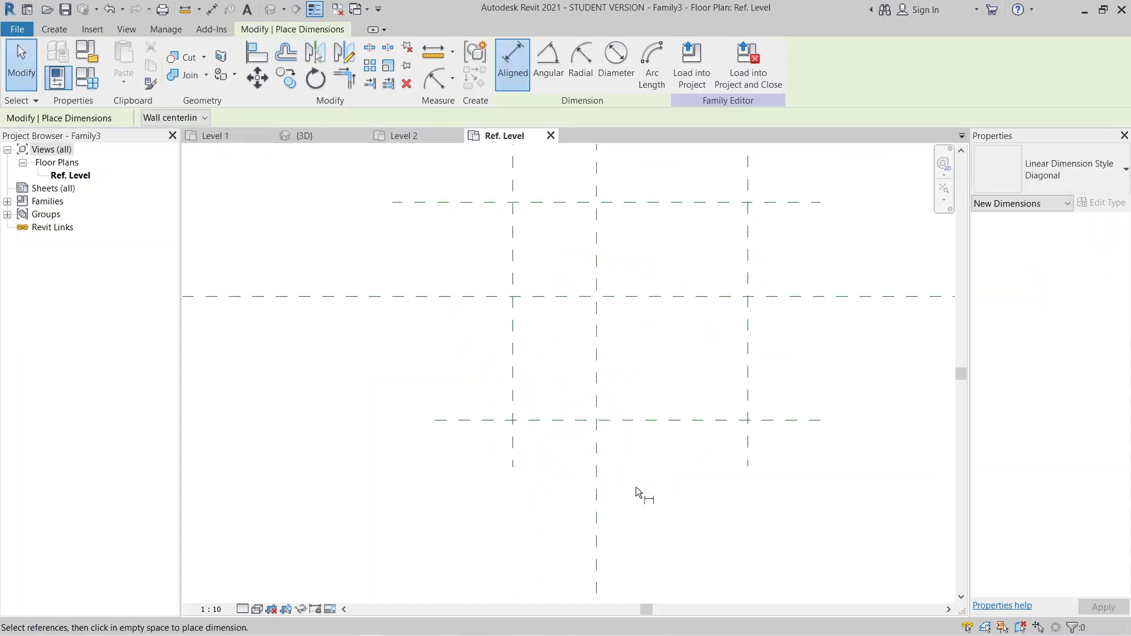
left_click(746, 437)
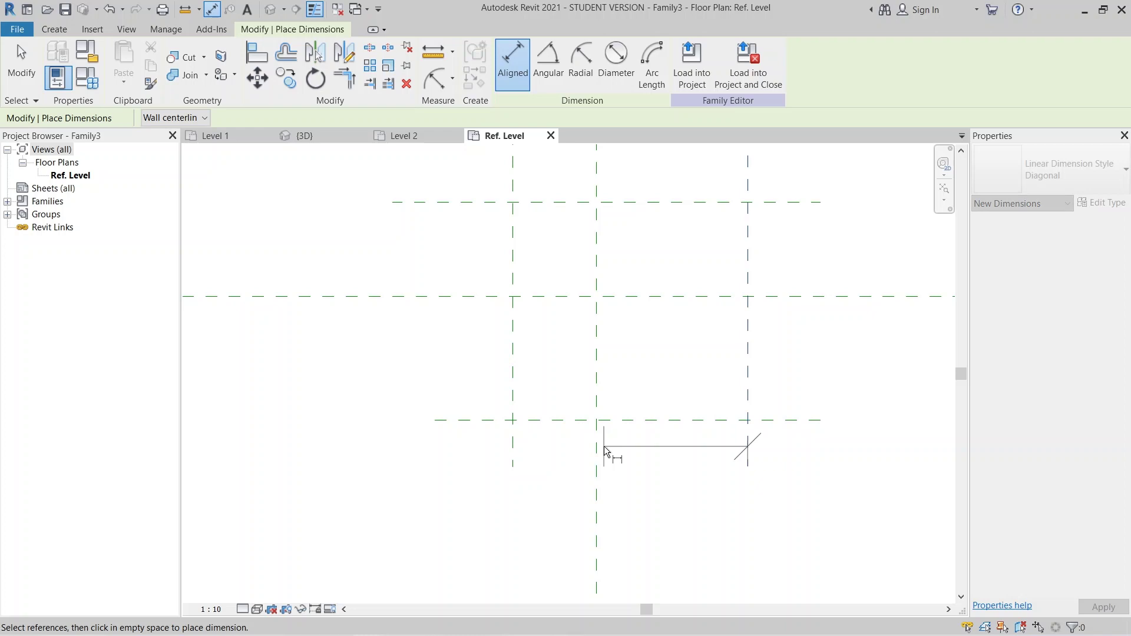
key("Escape")
left_click(747, 443)
left_click(594, 449)
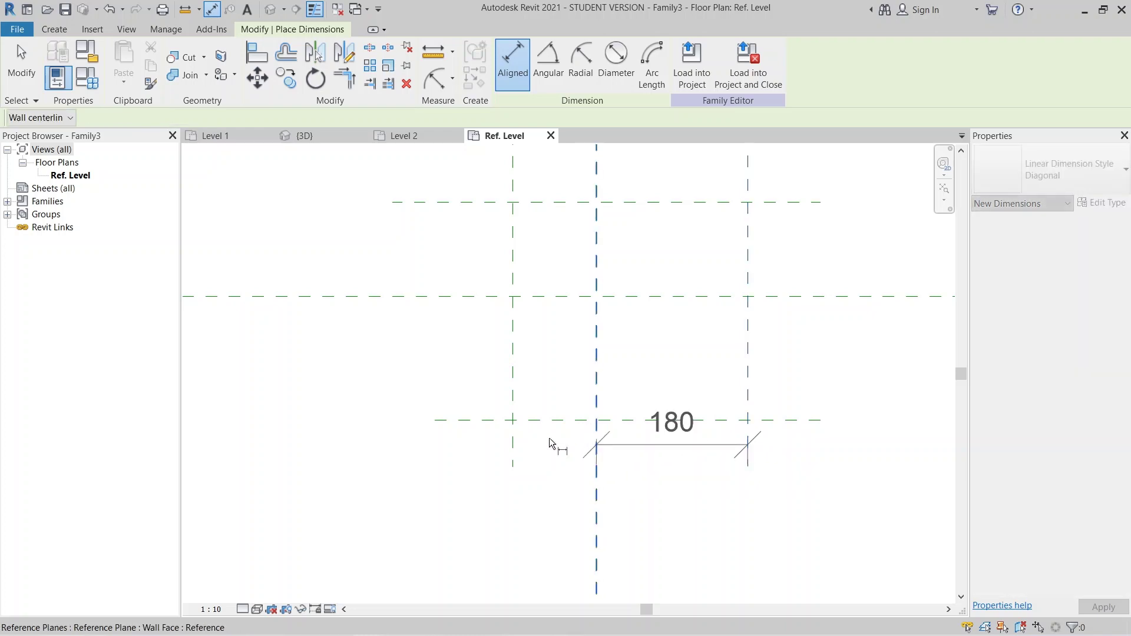
left_click(512, 439)
left_click(394, 439)
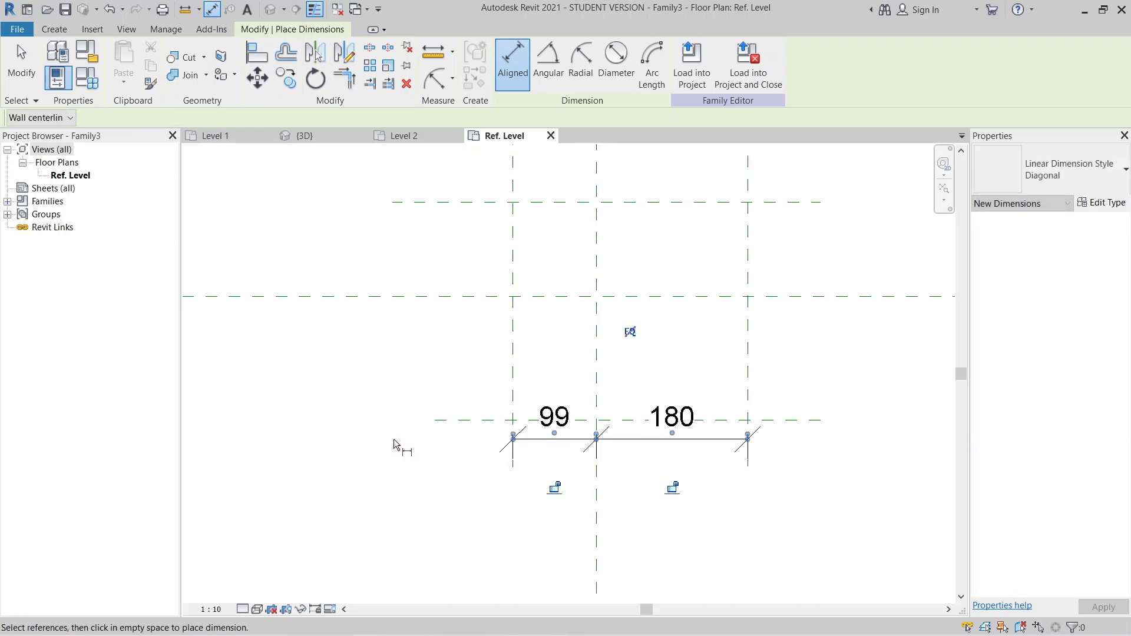
left_click(630, 331)
Dimension the two outer horizontal planes through the Center Front/Back plane and make the spacing equal.
middle_click_drag(428, 292, 454, 417)
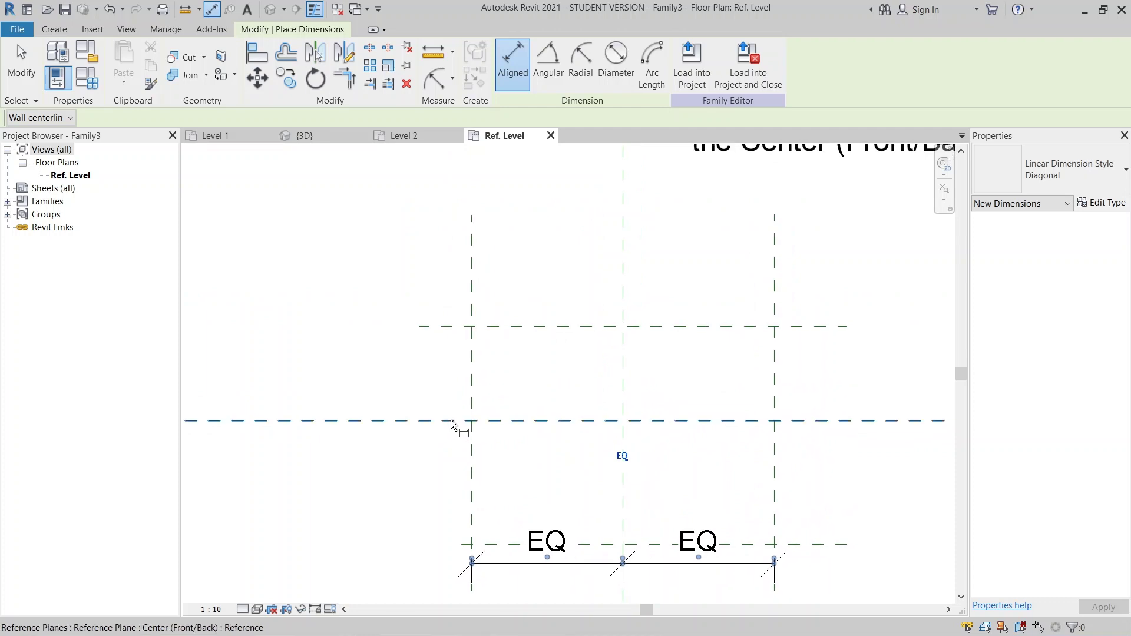
left_click(495, 545)
left_click(503, 421)
left_click(517, 327)
left_click(411, 228)
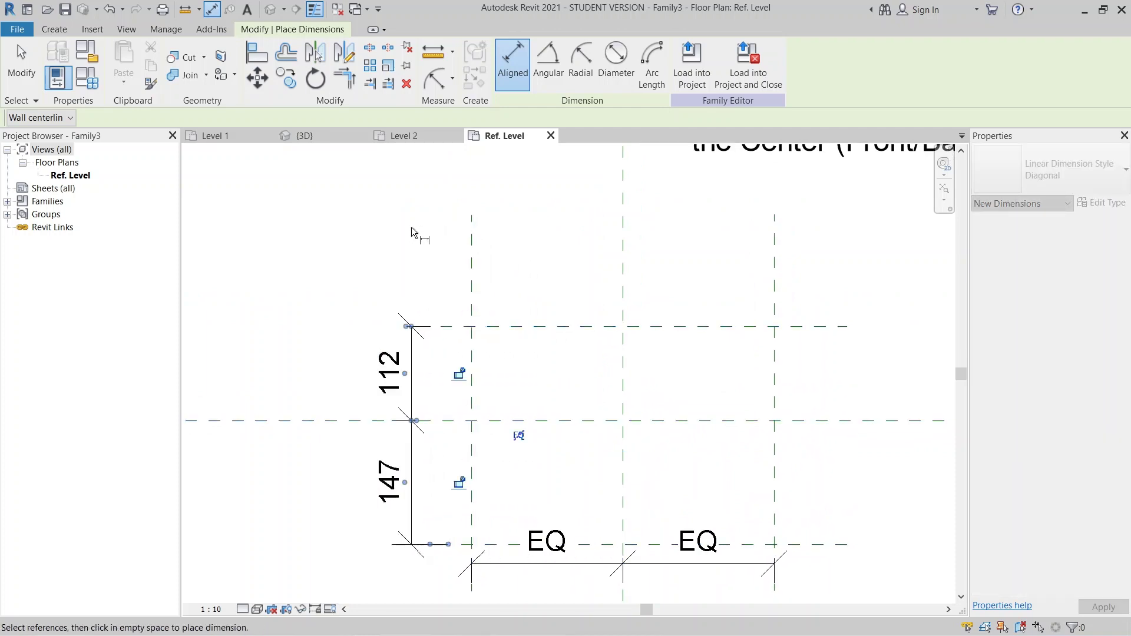
left_click(518, 437)
Add an overall aligned dimension between the two outer vertical reference planes, below the equality dimension.
scroll(528, 357, "down", 1)
middle_click_drag(529, 357, 510, 239)
scroll(469, 386, "up", 2)
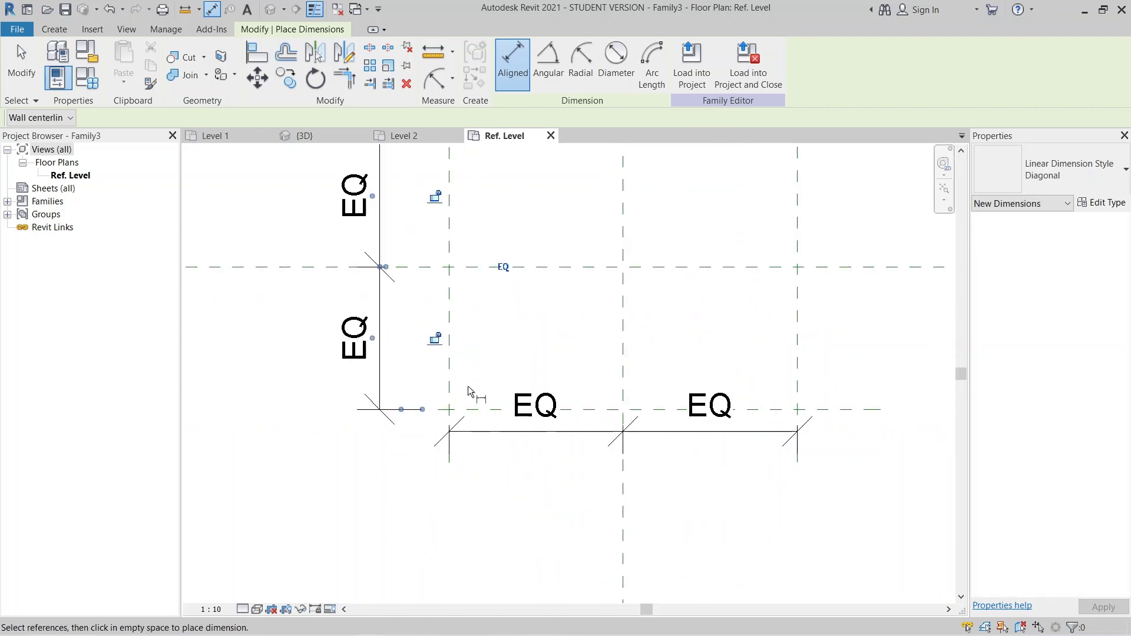
left_click(450, 394)
left_click(798, 368)
left_click(857, 492)
middle_click_drag(872, 480, 701, 380)
key("Escape")
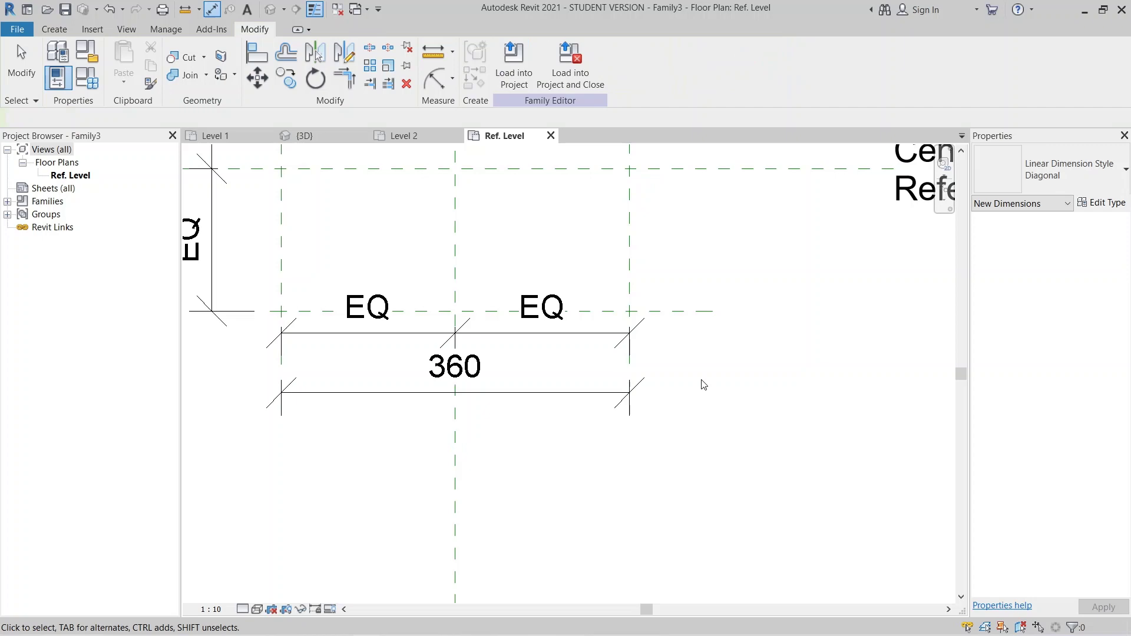
Label the overall horizontal dimension with a new family type parameter named Width.
left_click(523, 393)
scroll(536, 418, "down", 2)
middle_click_drag(470, 413, 550, 419)
scroll(561, 389, "up", 3)
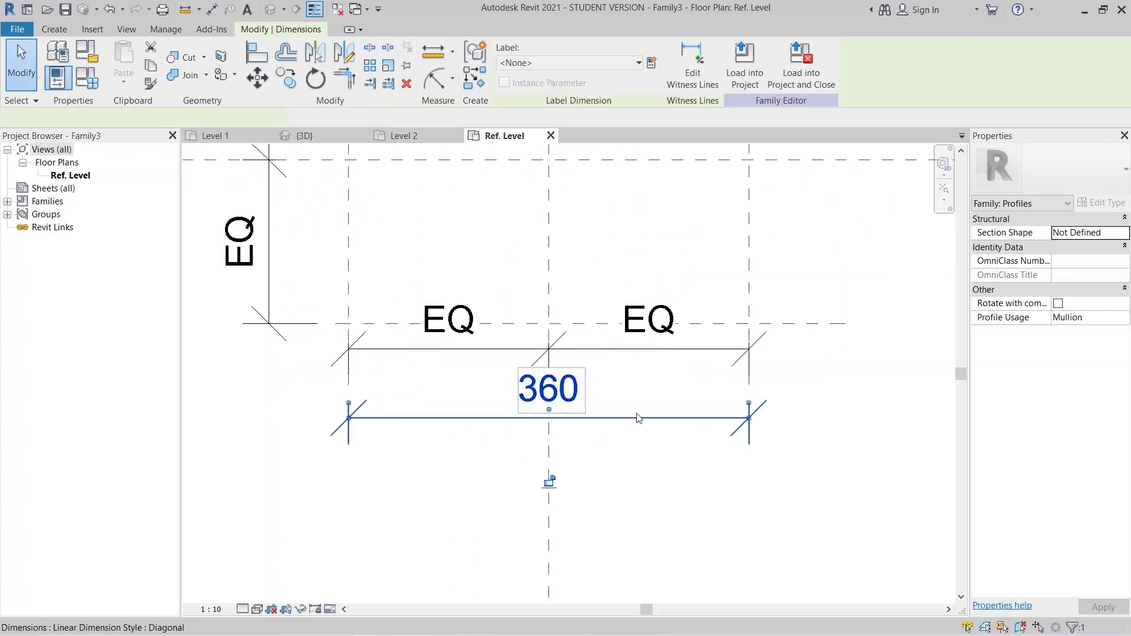
left_click(652, 63)
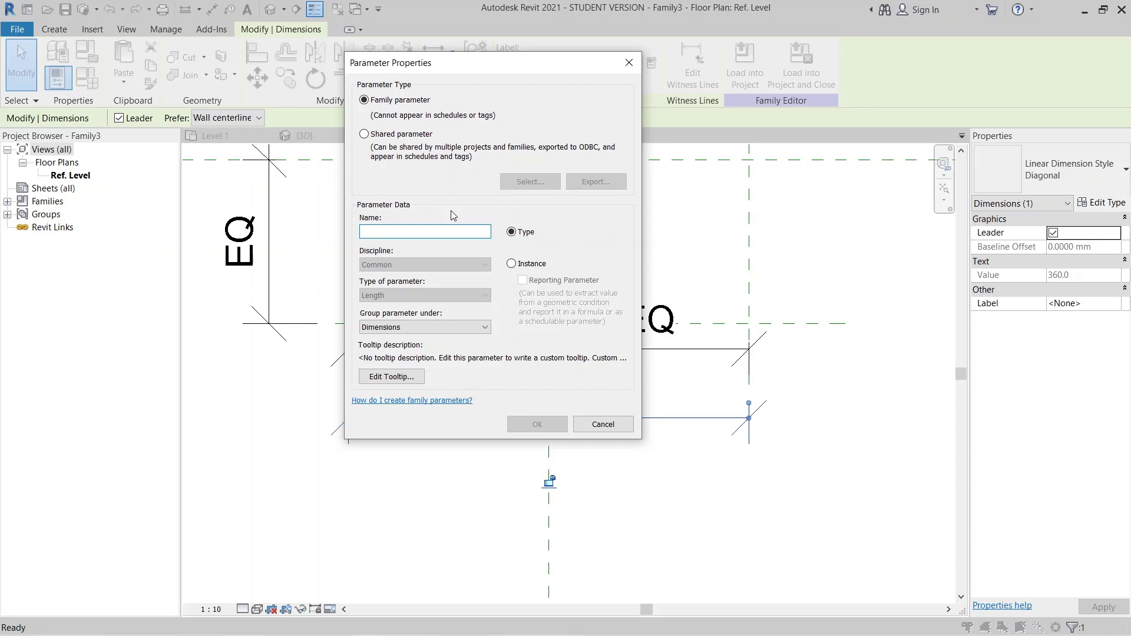
type("Width")
key("Return")
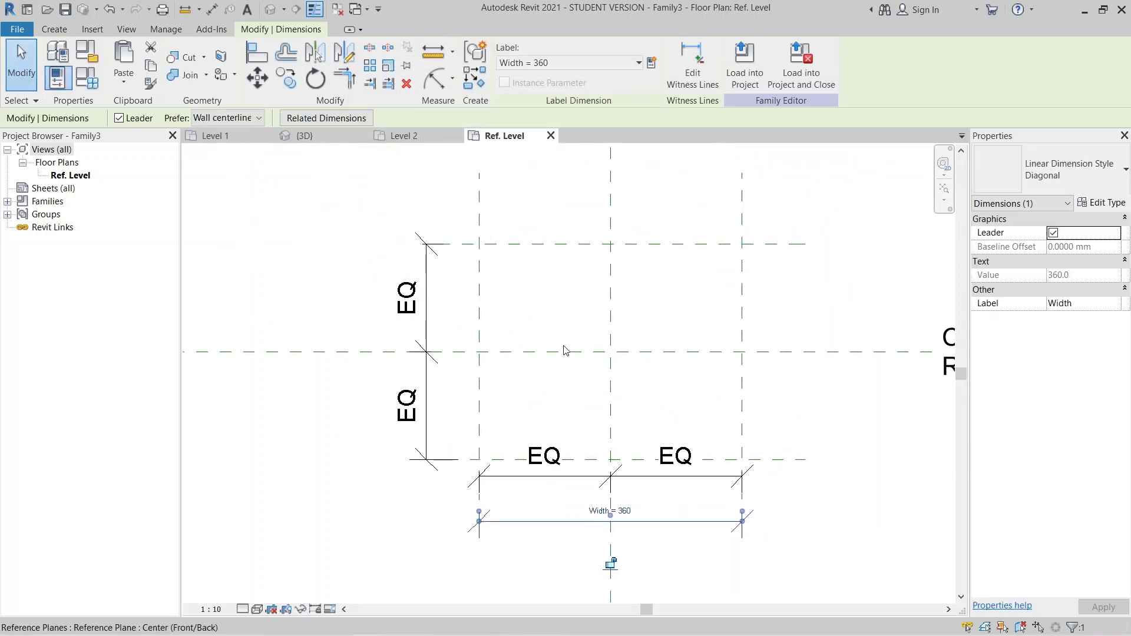
Add an overall aligned dimension between the two outer horizontal reference planes, beside the vertical equality dimension.
left_click(564, 351)
key("i")
left_click(518, 460)
left_click(517, 250)
left_click(373, 182)
key("Escape")
key("Escape")
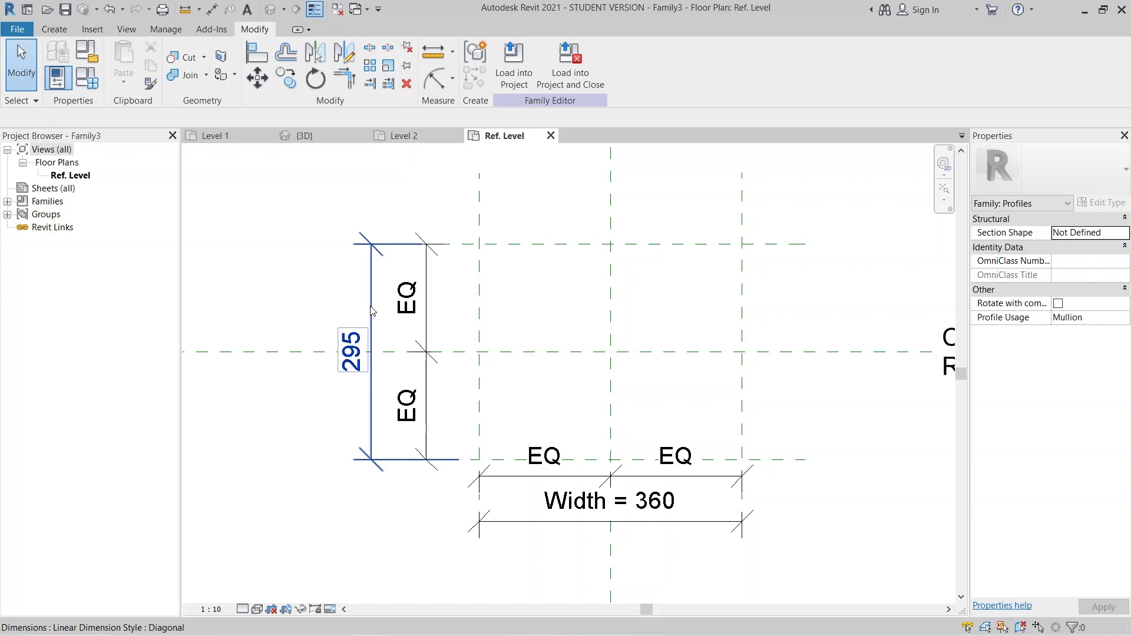
Label the overall vertical dimension with a new family type parameter named DEPTH.
left_click(372, 311)
middle_click_drag(310, 371, 350, 402)
left_click(653, 63)
left_click_drag(454, 54, 592, 50)
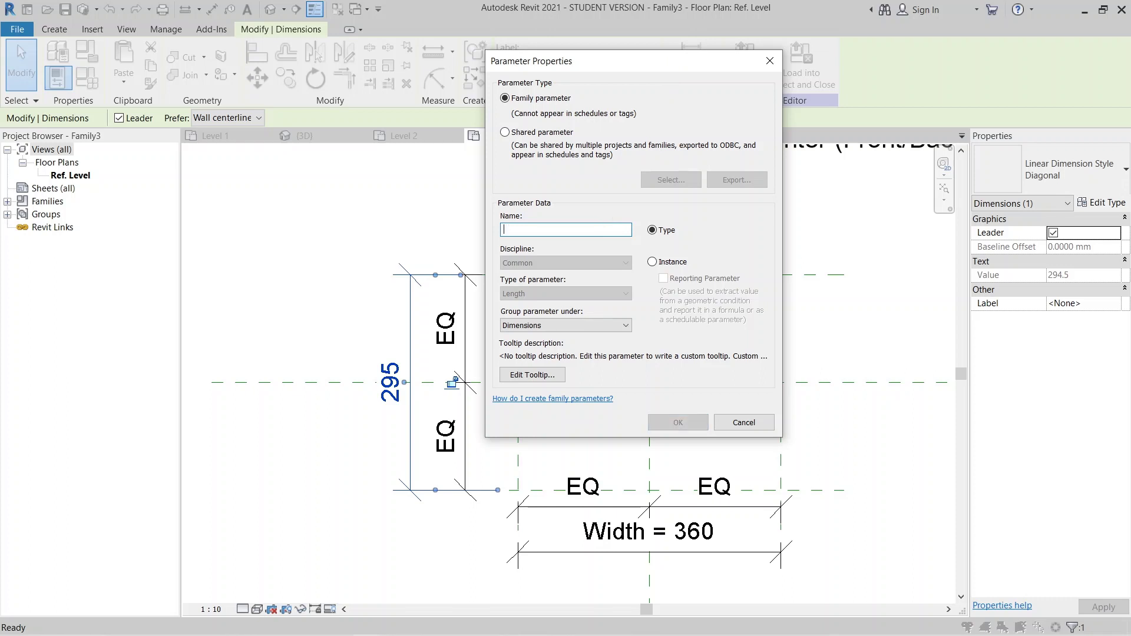
type("DEPTH")
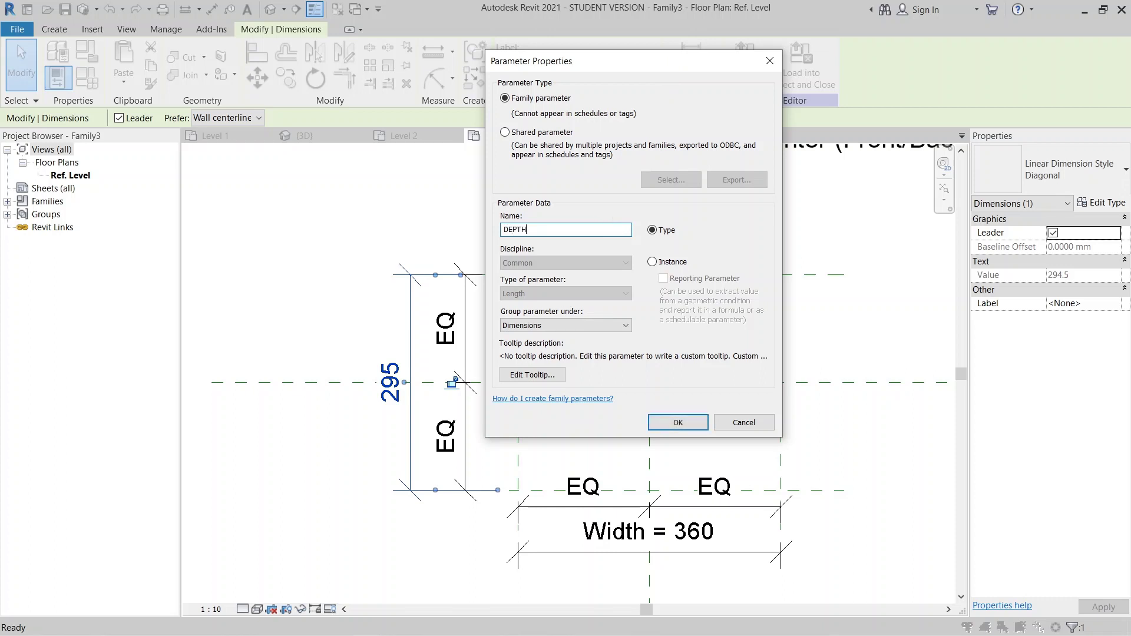
key("Return")
left_click(604, 215)
scroll(607, 242, "down", 2)
mouse_move(607, 245)
middle_mouse_down()
mouse_move(611, 253)
mouse_move(601, 240)
middle_mouse_up()
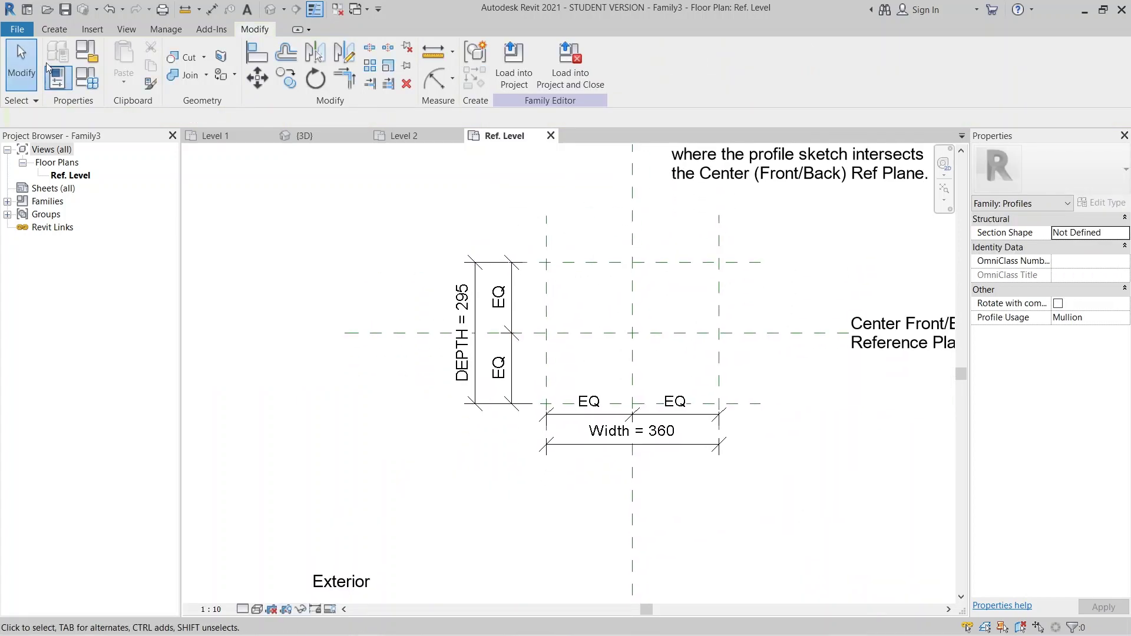
Set the family's Width parameter to 300 and DEPTH to 200, and apply the values.
left_click(86, 83)
left_click(273, 297)
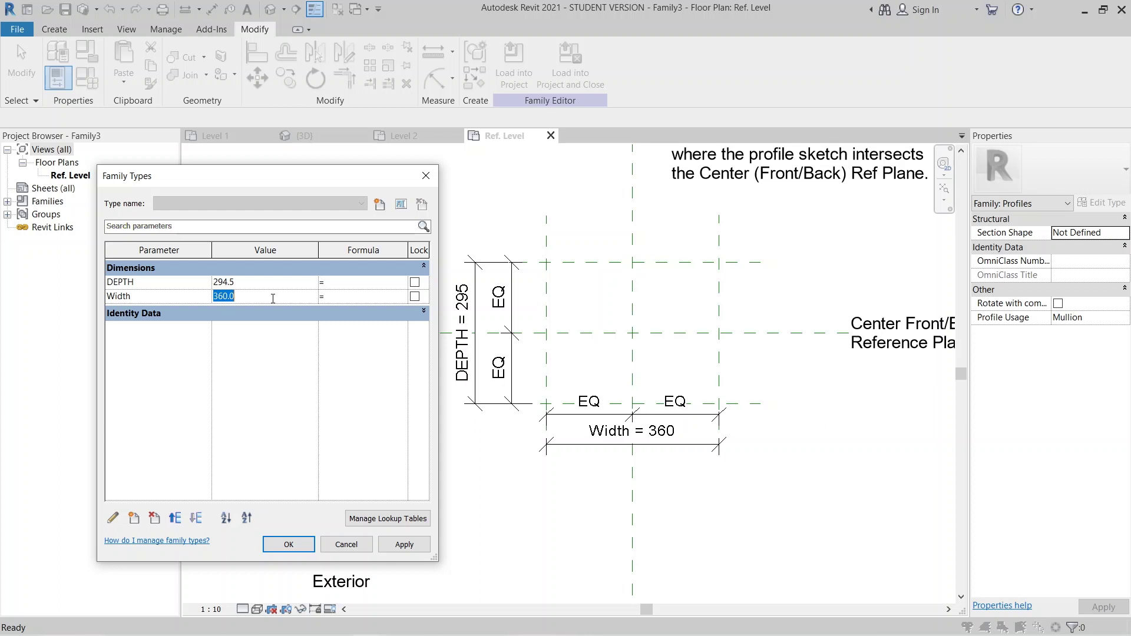
type("300.0")
left_click(271, 281)
type("200.0")
key("Tab")
left_click(403, 544)
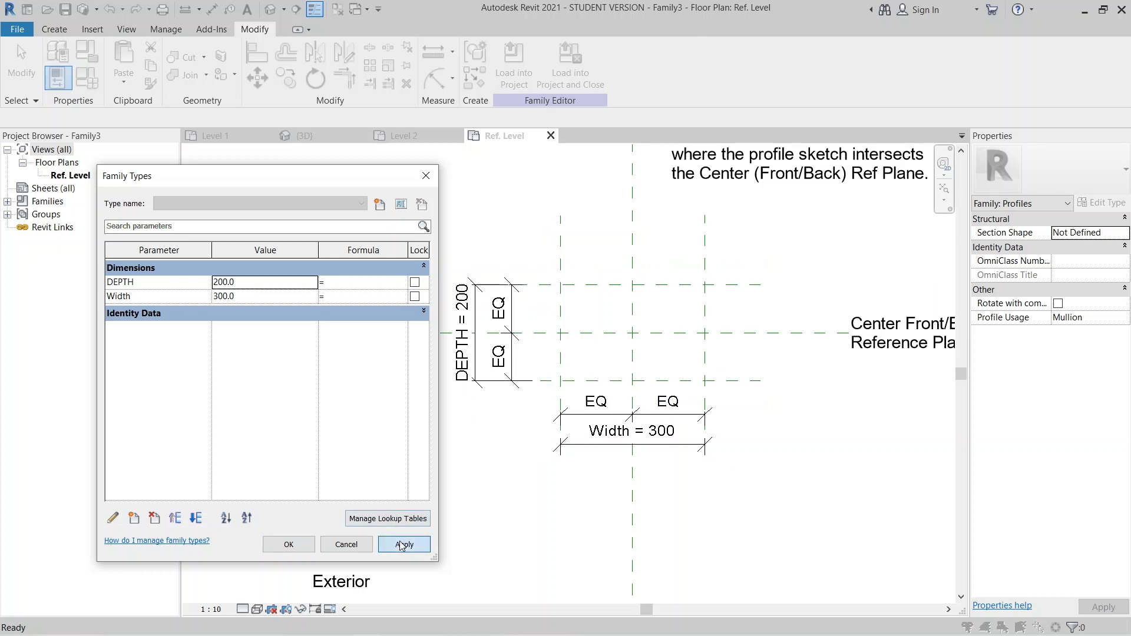
Set the family's Width parameter to 200 and DEPTH to 300, and apply the values.
left_click(263, 301)
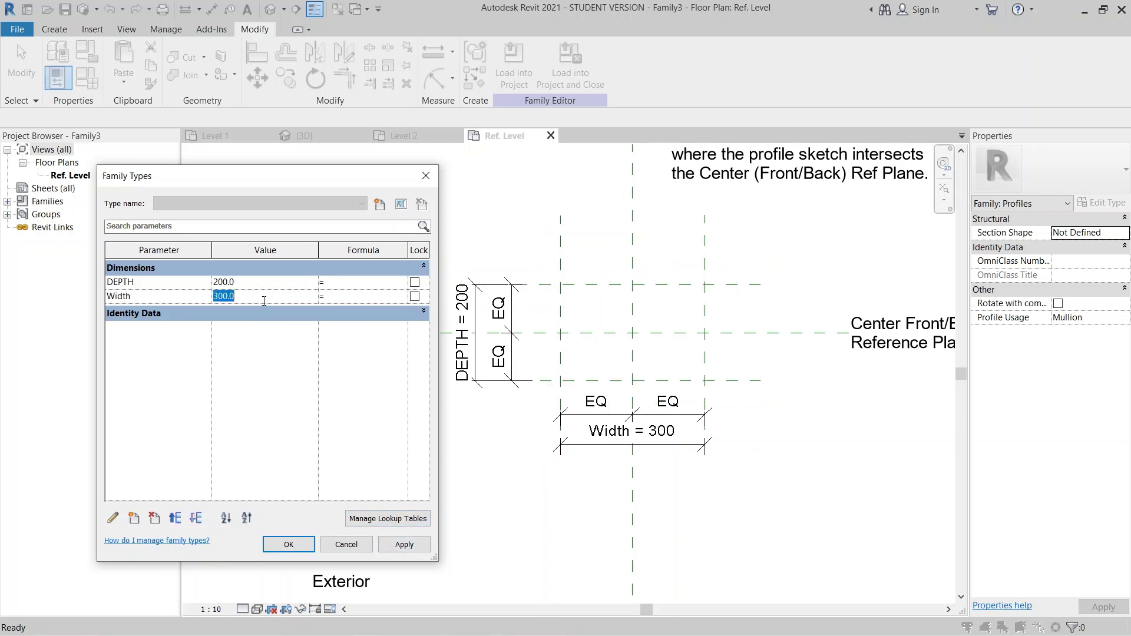
type("200")
left_click(252, 284)
key("Tab")
left_click(417, 544)
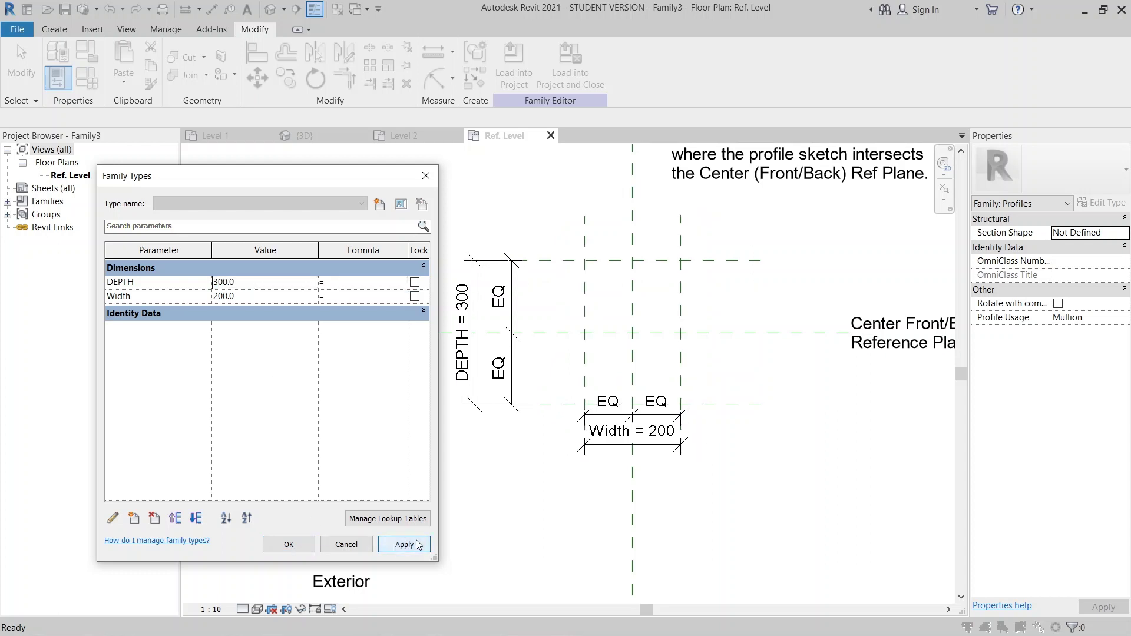
Set the family's Width parameter to 120 and DEPTH to 200, apply the values and close the family types.
left_click(247, 300)
type("120")
left_click(254, 285)
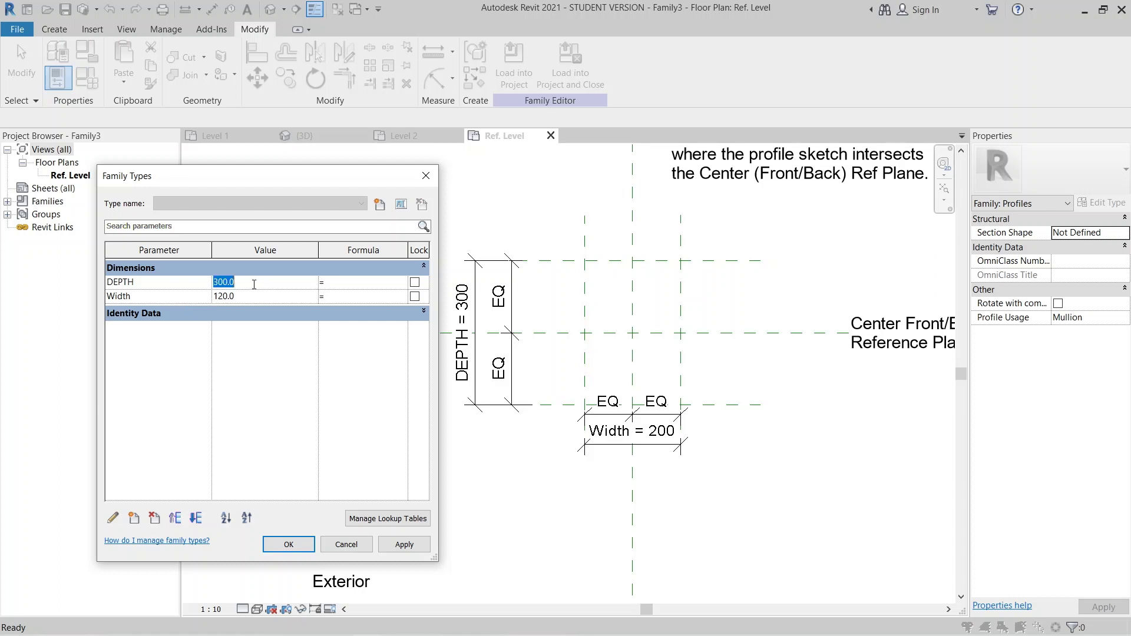
type("200")
key("Tab")
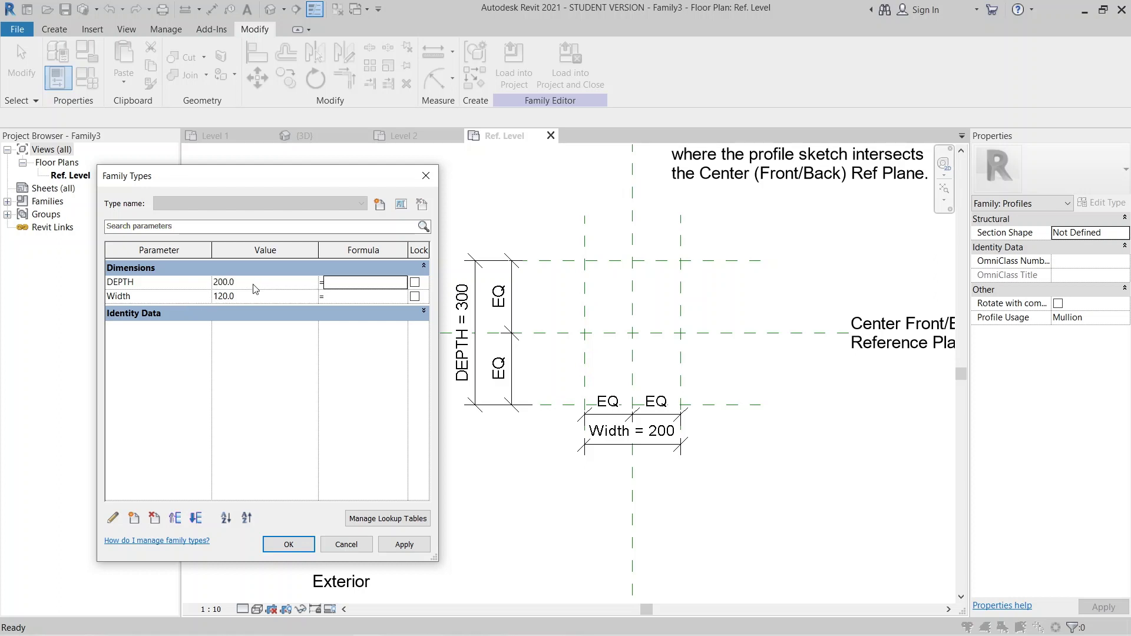
left_click(404, 544)
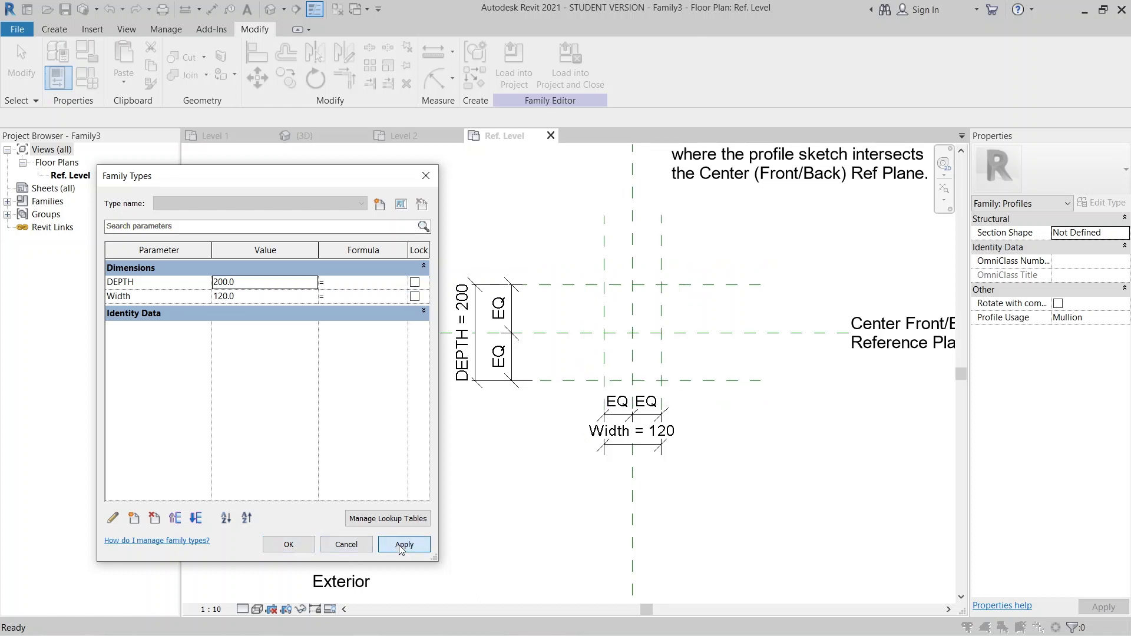
left_click(288, 544)
Draw a rectangular profile outline between the intersections of the four outer reference planes.
scroll(575, 409, "down", 2)
scroll(576, 409, "up", 5)
left_click(57, 32)
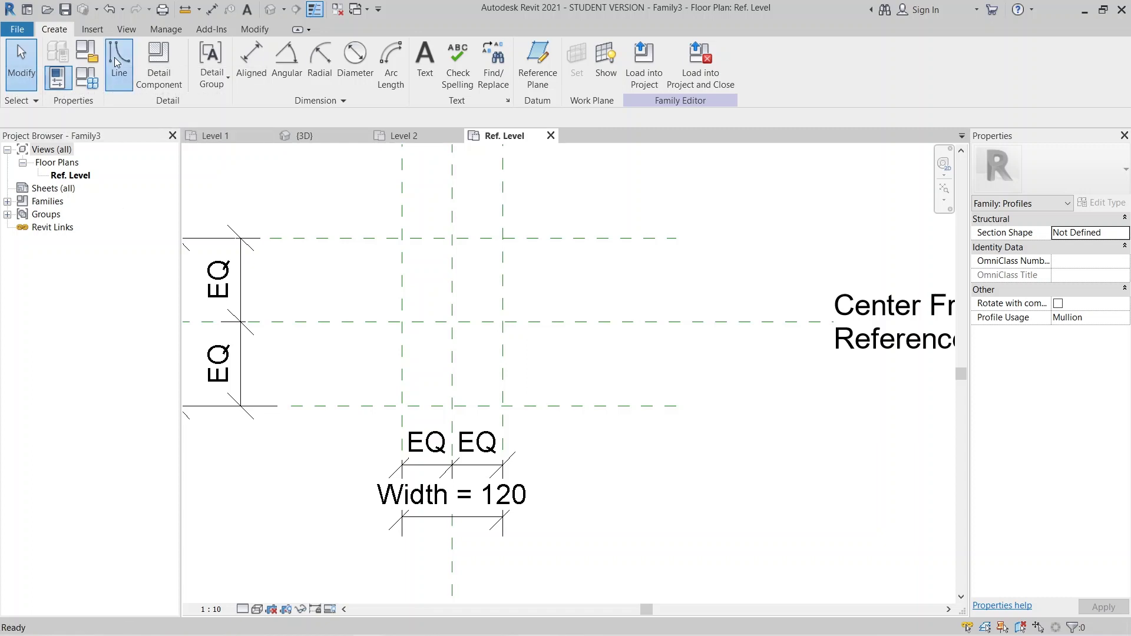
left_click(115, 57)
left_click(522, 53)
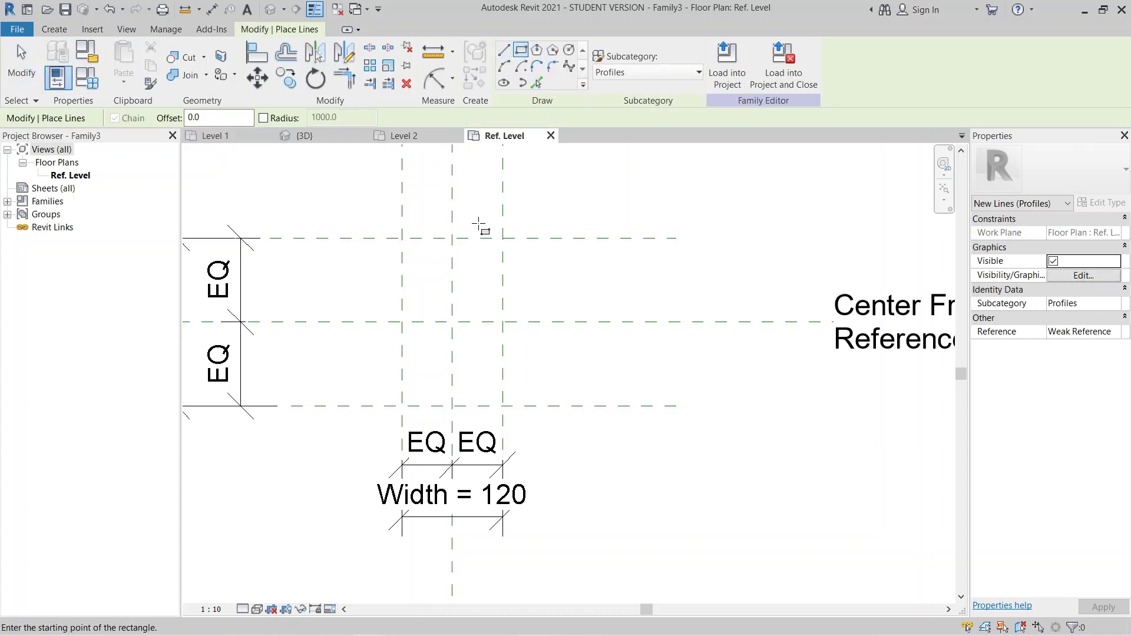
left_click(502, 237)
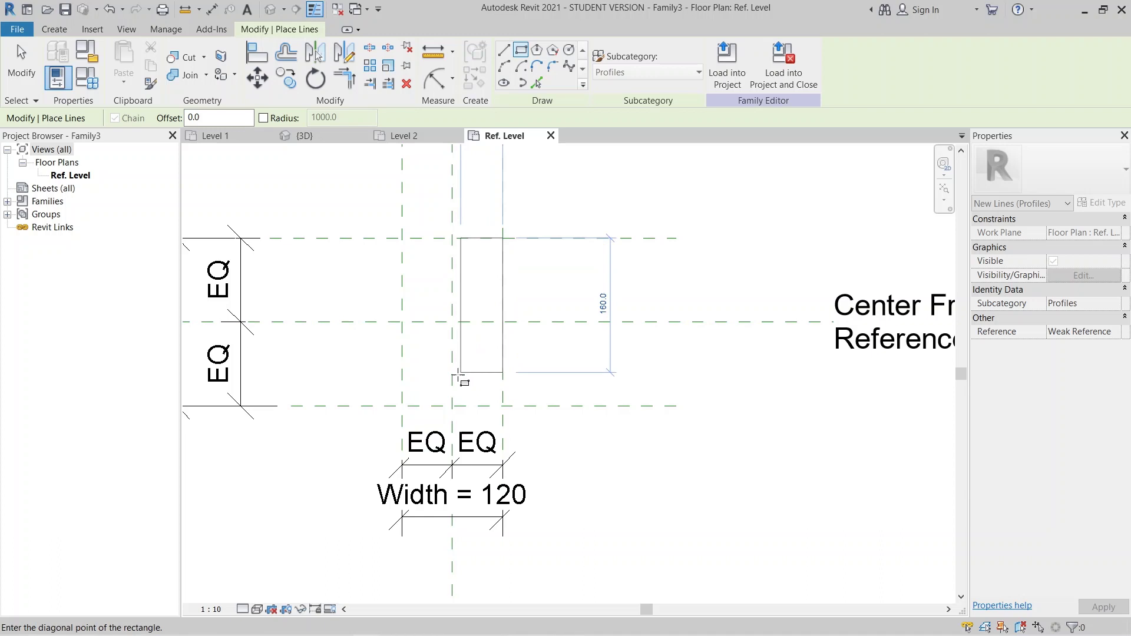
left_click(402, 406)
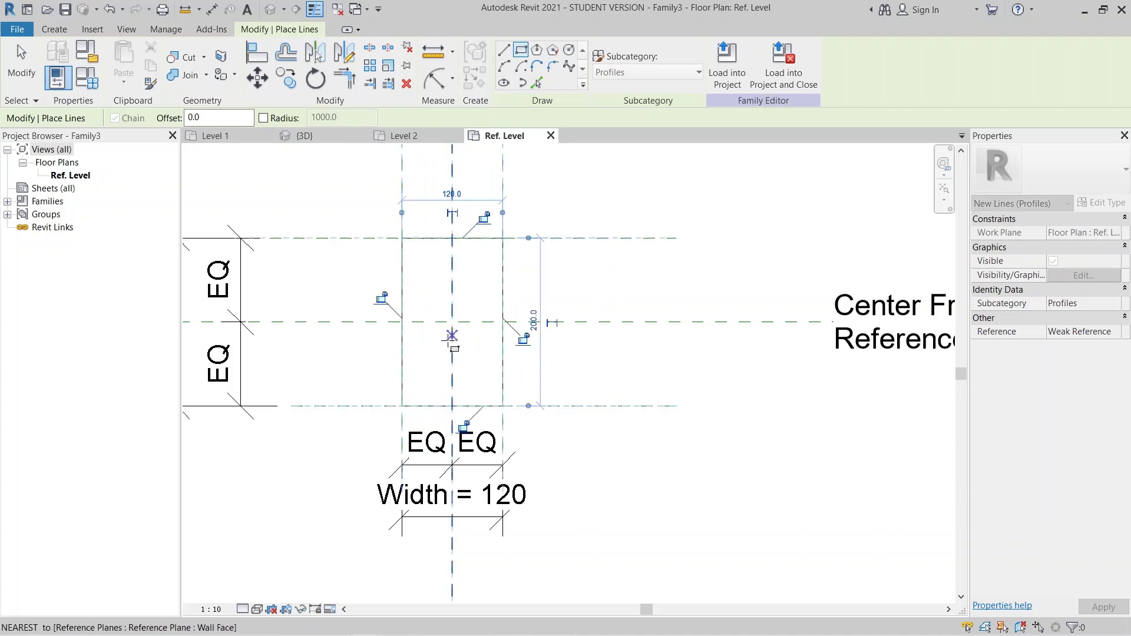
Lock the four sides of the rectangle to their reference planes and finish the line command.
left_click(465, 426)
left_click(524, 339)
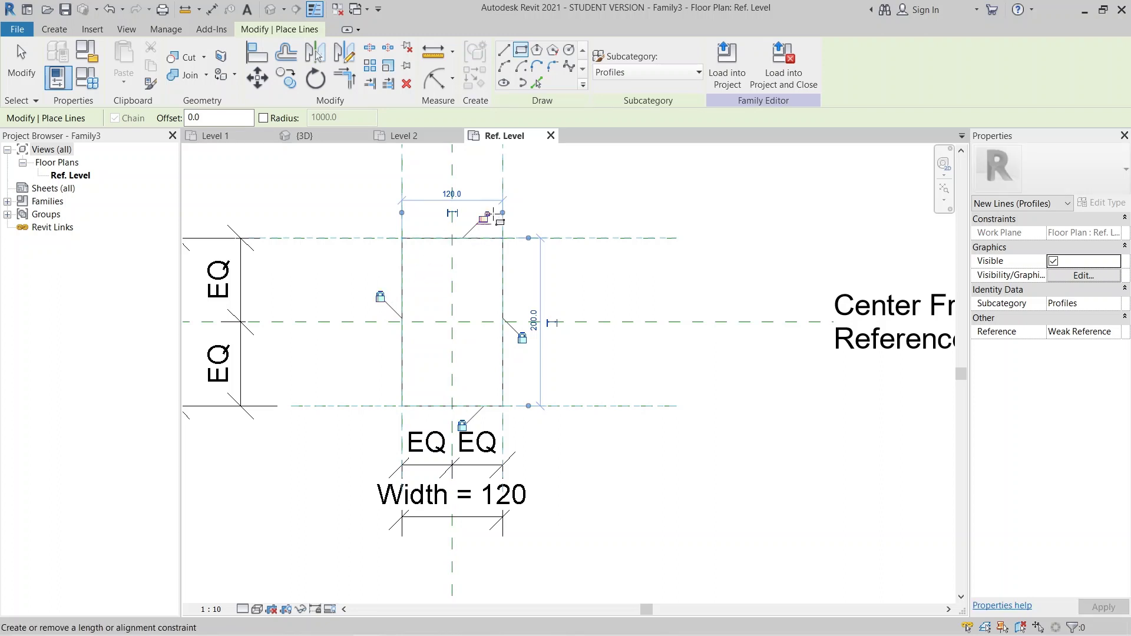
key("Escape")
key("Escape")
Test the locked profile by setting DEPTH to 300 and Width to 150 in the family types and applying the values.
scroll(596, 212, "down", 1)
middle_click_drag(554, 265, 702, 267)
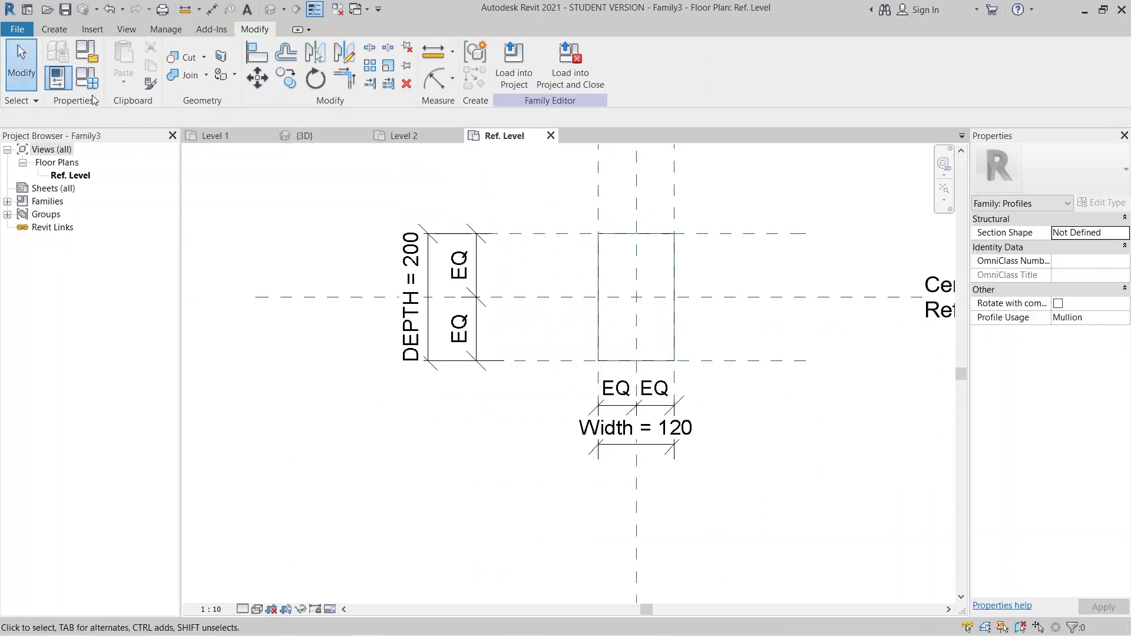
left_click(87, 78)
left_click_drag(319, 175, 300, 161)
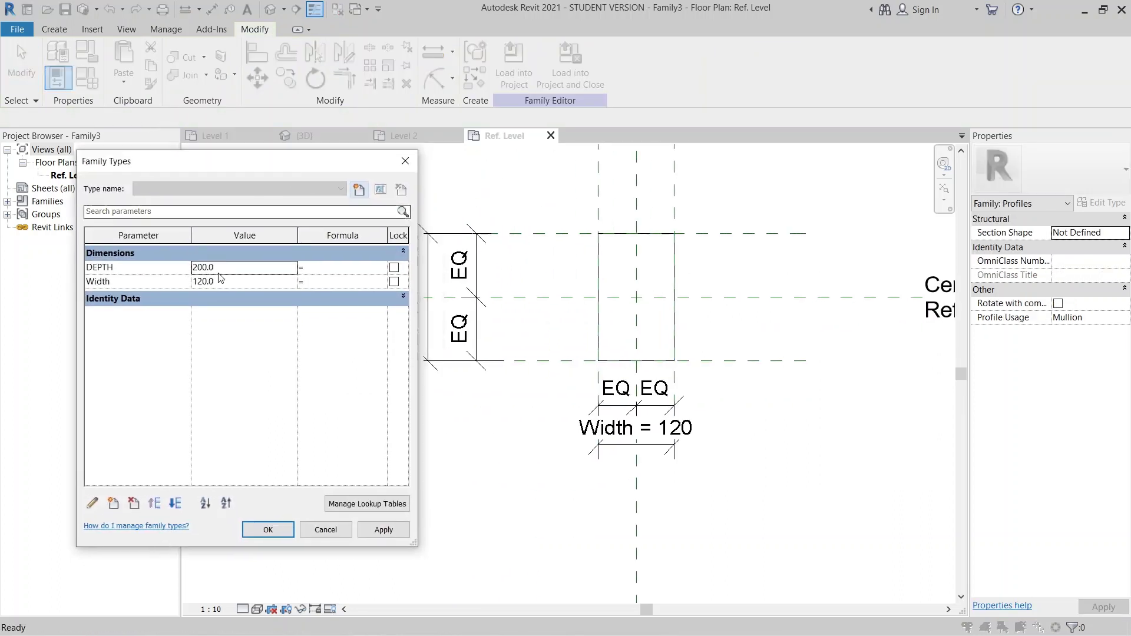
left_click(247, 270)
type("300")
key("Tab")
left_click(223, 282)
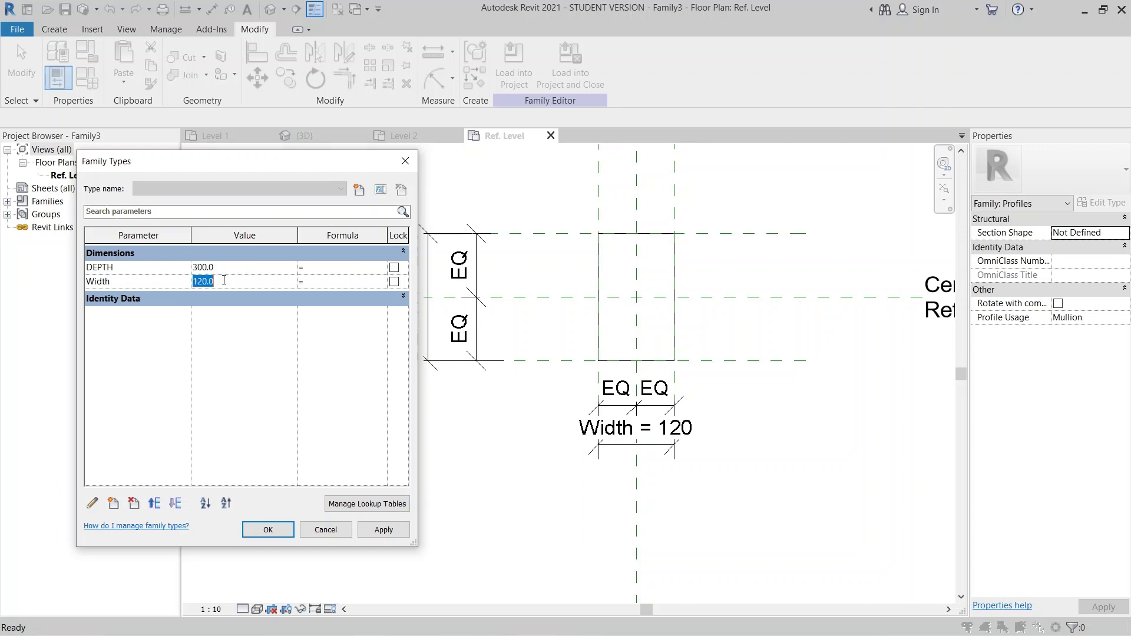
type("150")
key("Tab")
left_click(385, 532)
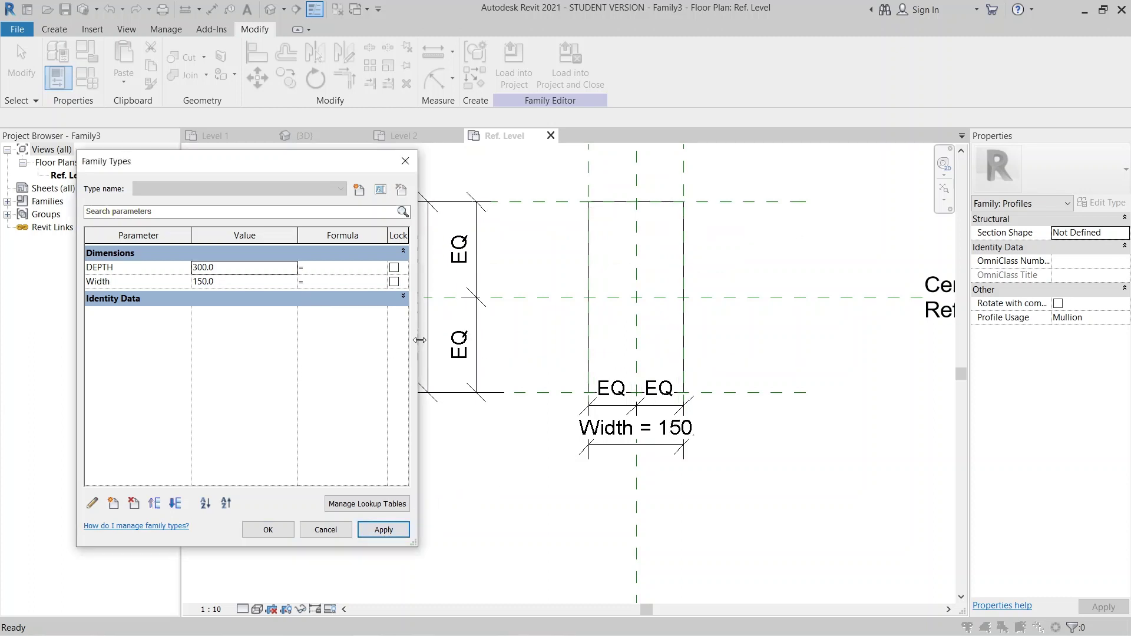
Reset DEPTH to 200 and Width to 120, apply the values and close the family types.
left_click(234, 267)
type("200")
key("Tab")
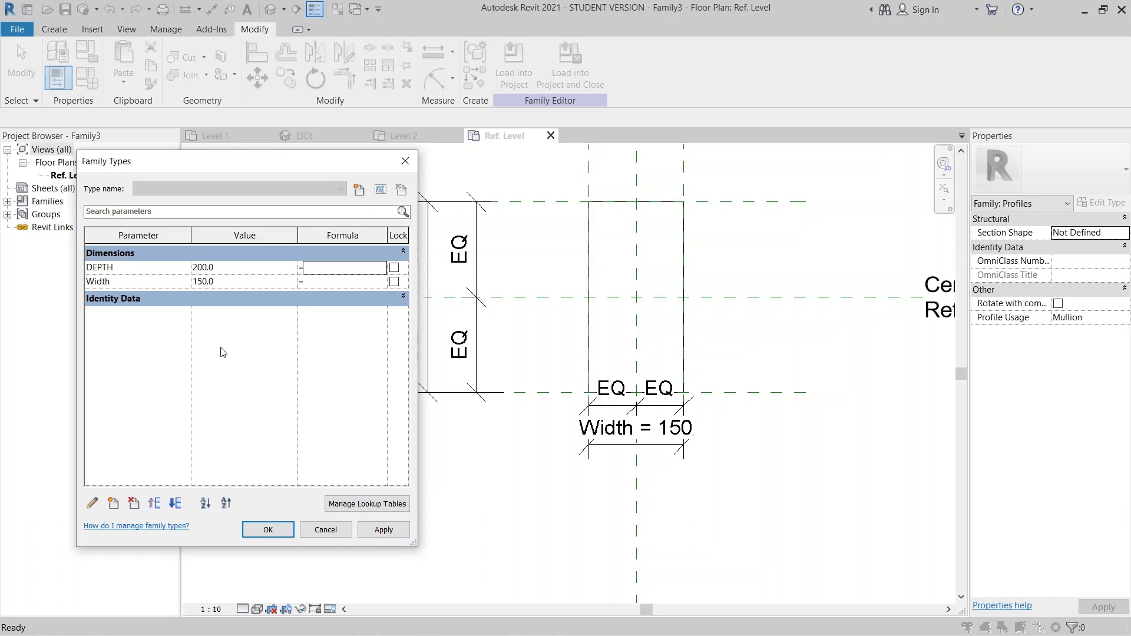
left_click(382, 528)
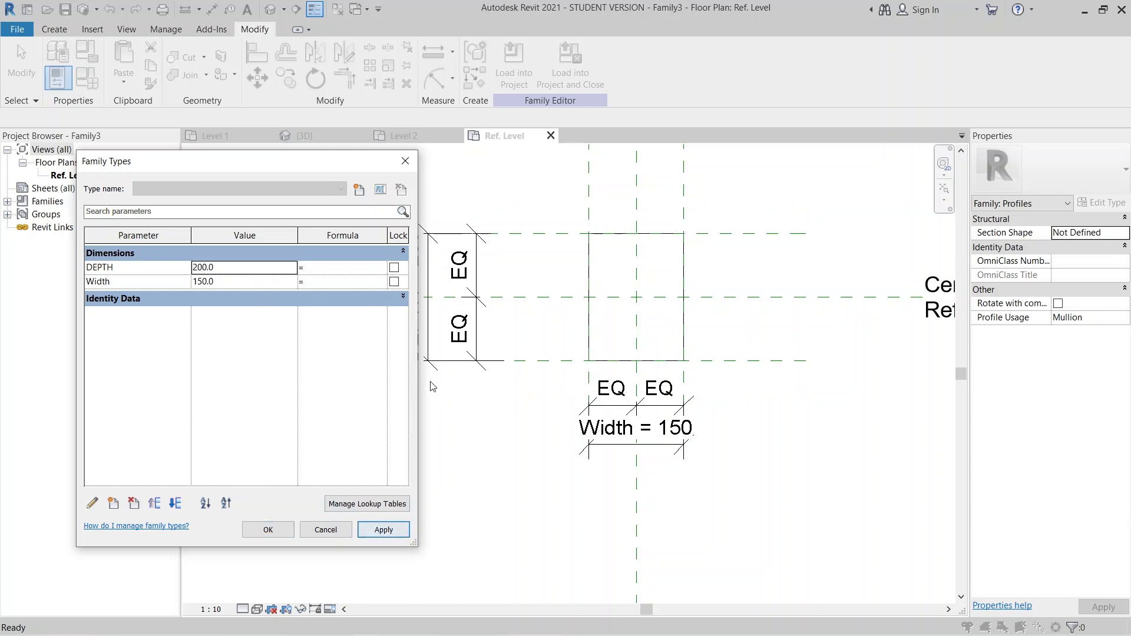
left_click(241, 281)
type("120")
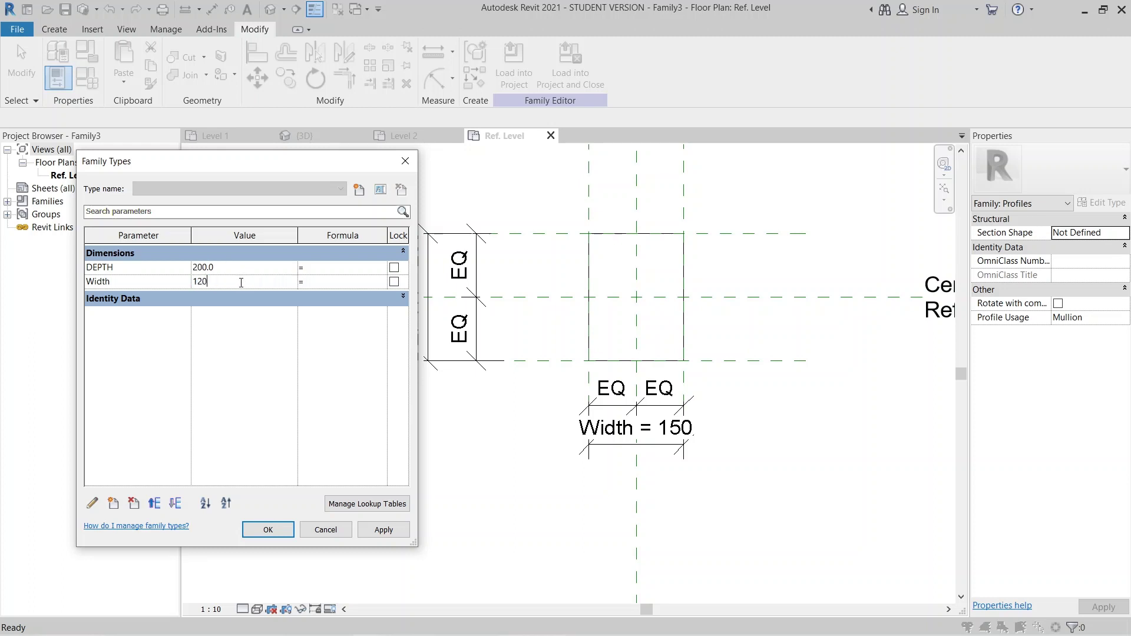
left_click(384, 530)
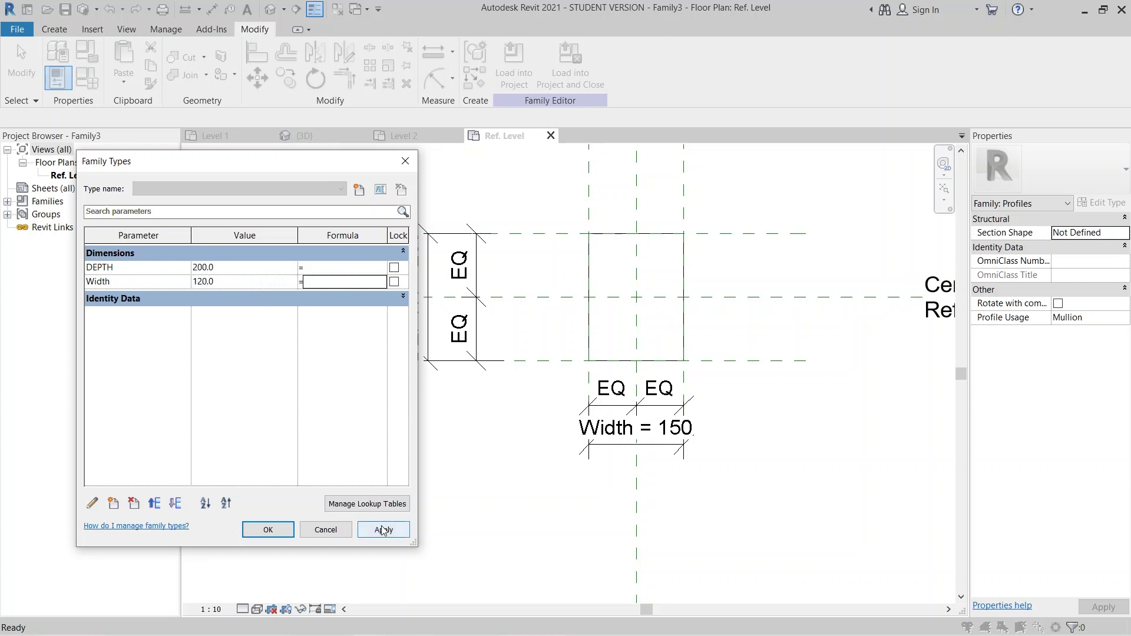
left_click(278, 528)
Load the profile family into the 50 Rotation Facade.rvt project.
scroll(404, 396, "down", 2)
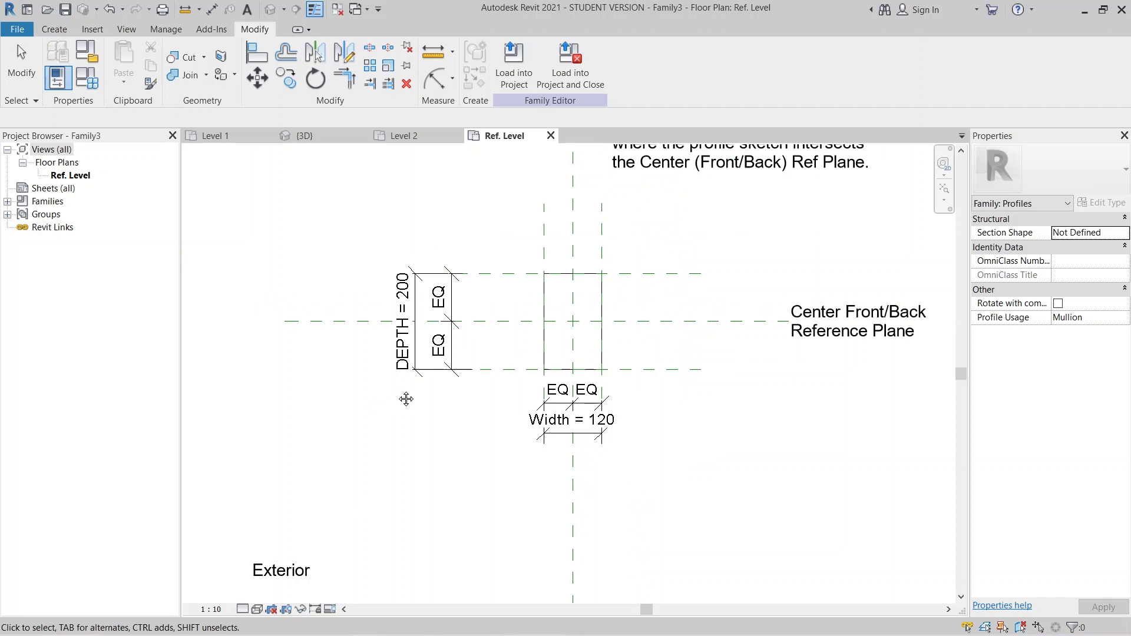
left_click(514, 71)
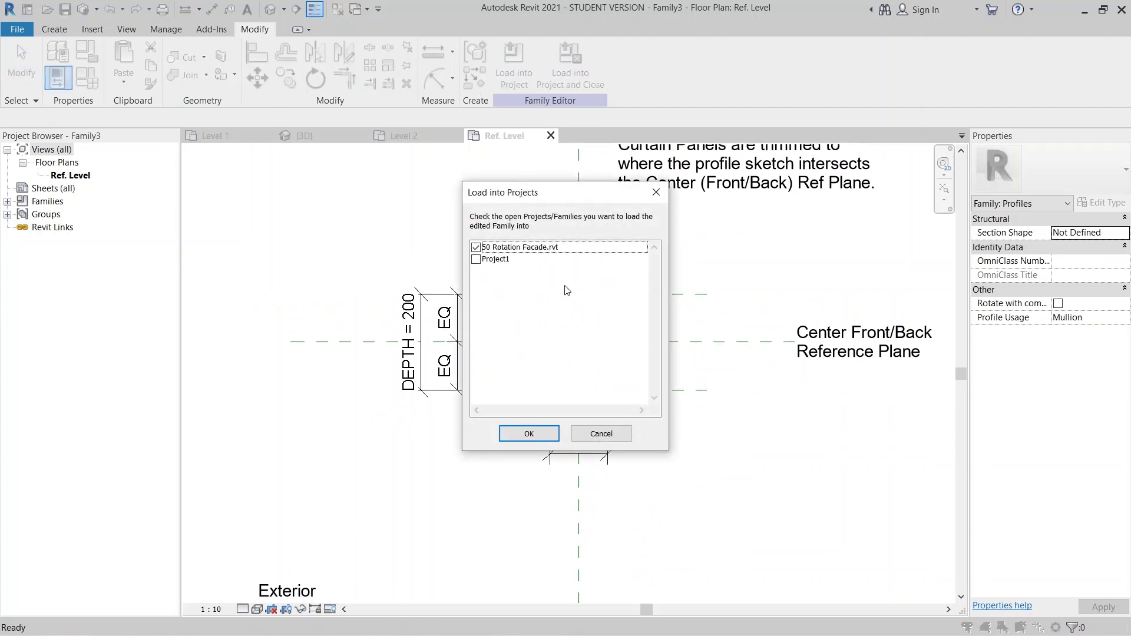
left_click(530, 433)
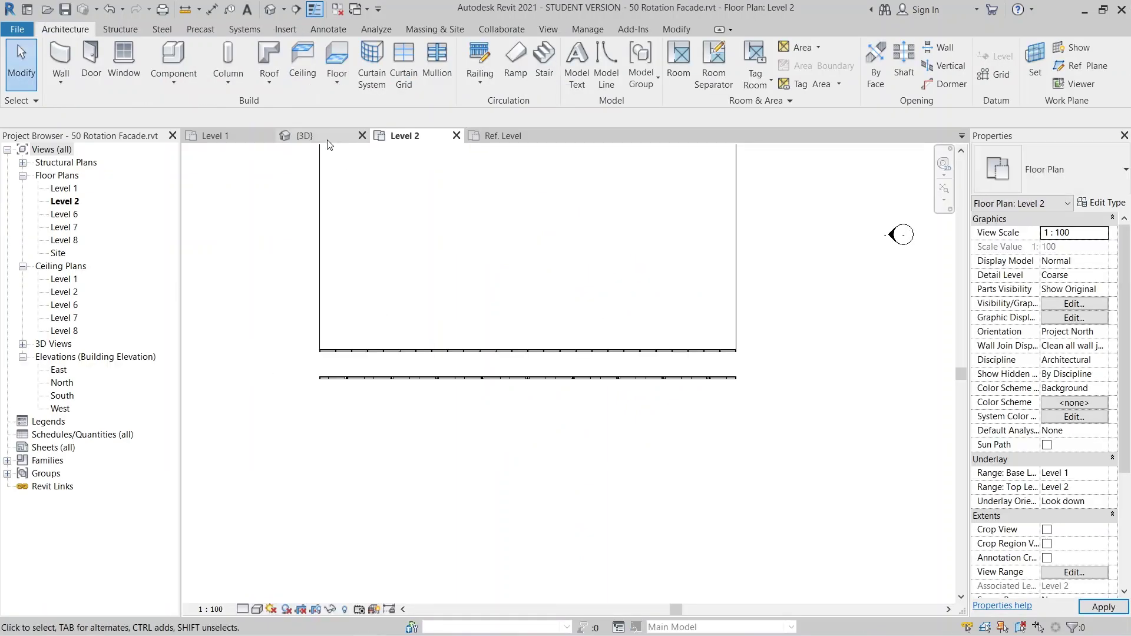
Open the project's 3D view and frame the isolated diagonal curtain wall, leaving nothing selected.
left_click(327, 138)
middle_click_drag(535, 338, 517, 401, "shift")
middle_click_drag(725, 412, 753, 473)
middle_click_drag(753, 474, 563, 521, "shift")
scroll(770, 356, "up", 3)
middle_click_drag(716, 386, 894, 406)
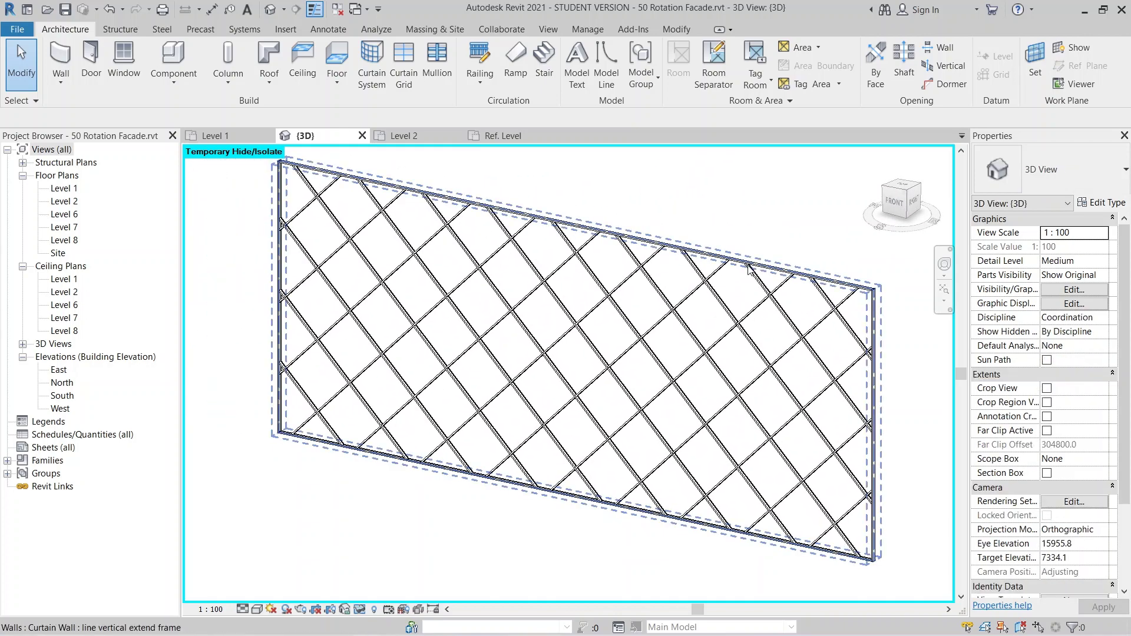
left_click(749, 268)
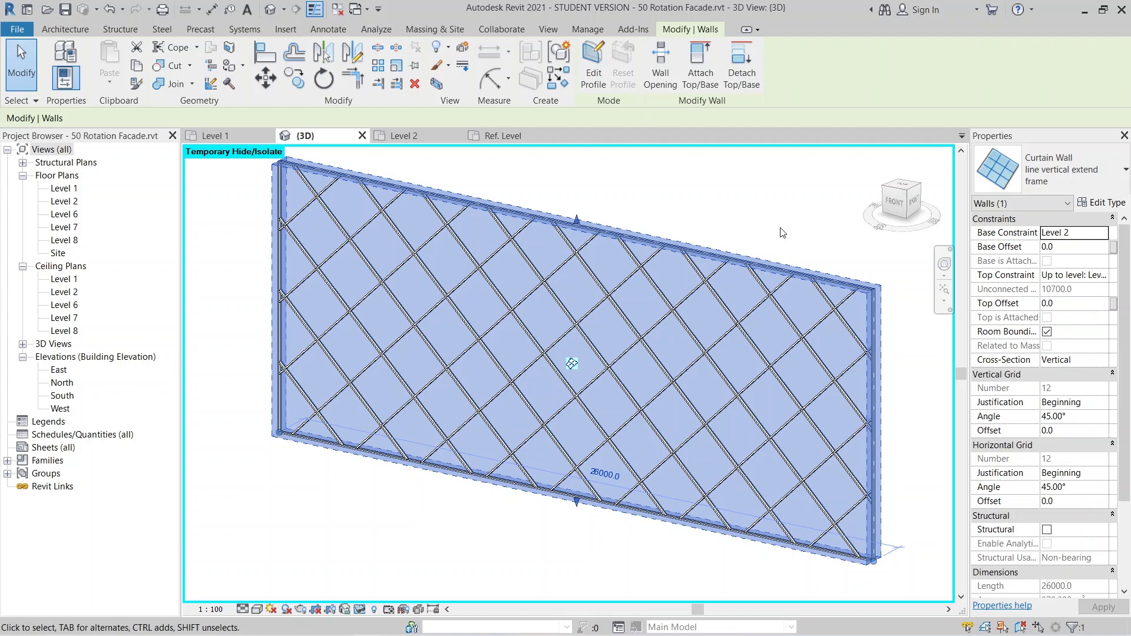
left_click(782, 233)
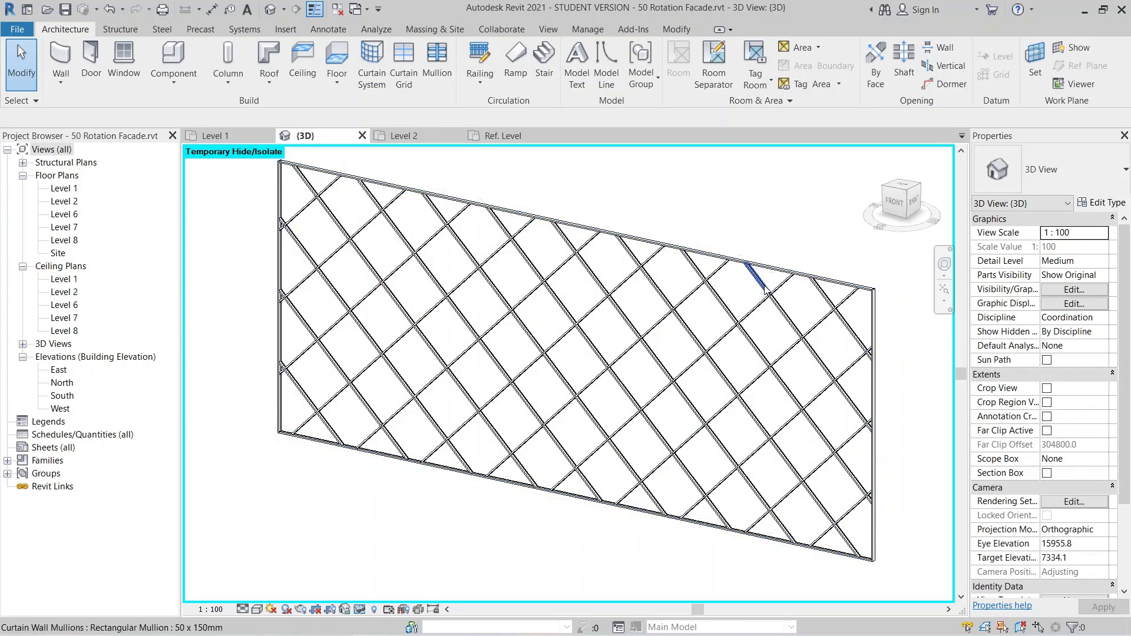
Select all 50 x 150mm rectangular mullions visible in the 3D view and unpin them.
left_click(765, 287)
scroll(770, 293, "up", 2)
middle_click_drag(770, 294, 713, 378)
scroll(768, 353, "down", 3)
middle_click_drag(767, 353, 770, 304)
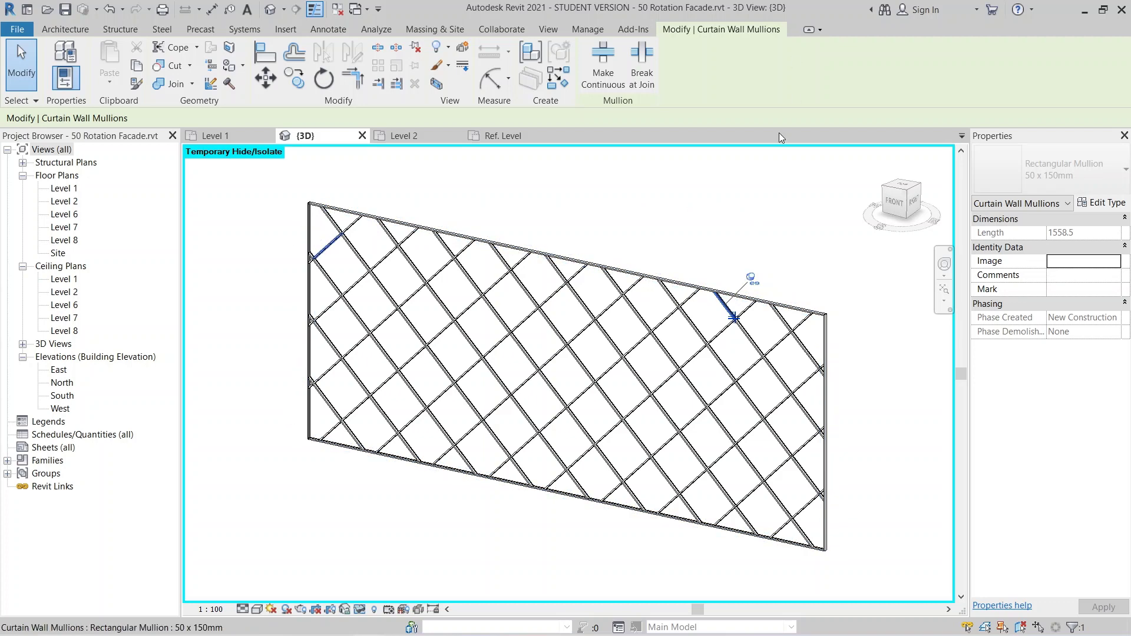
right_click(696, 185)
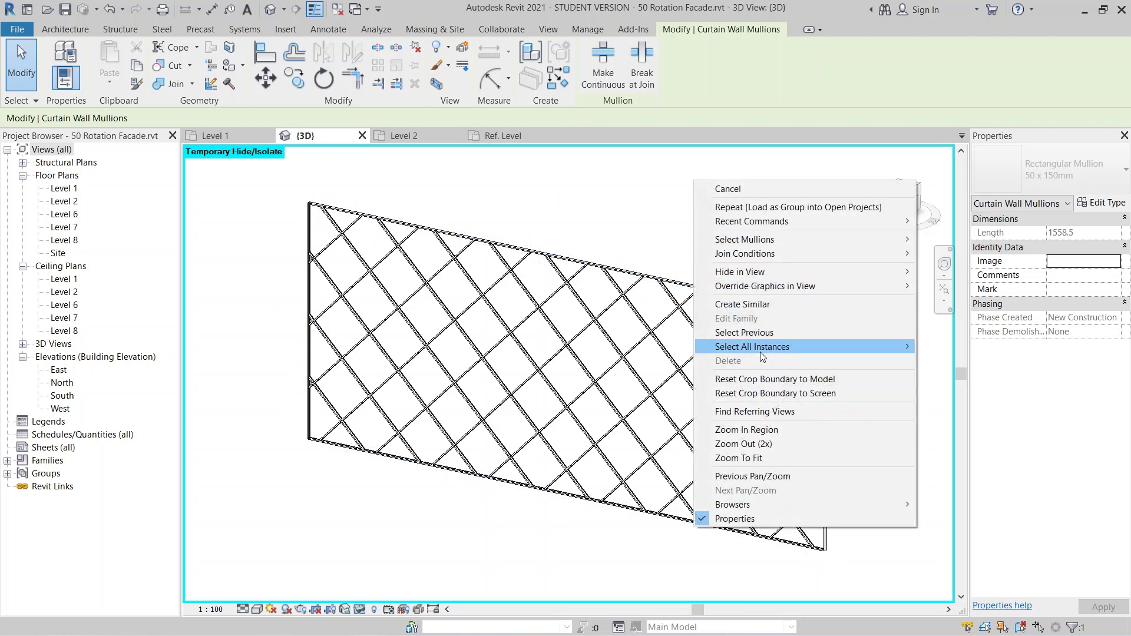
mouse_move(769, 348)
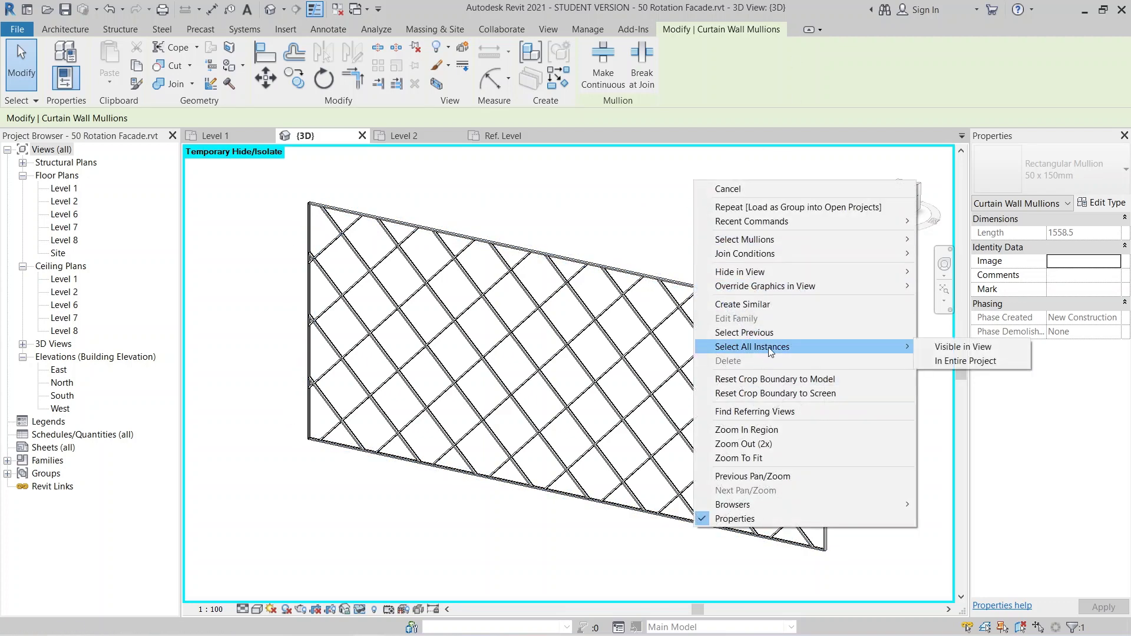
left_click(948, 347)
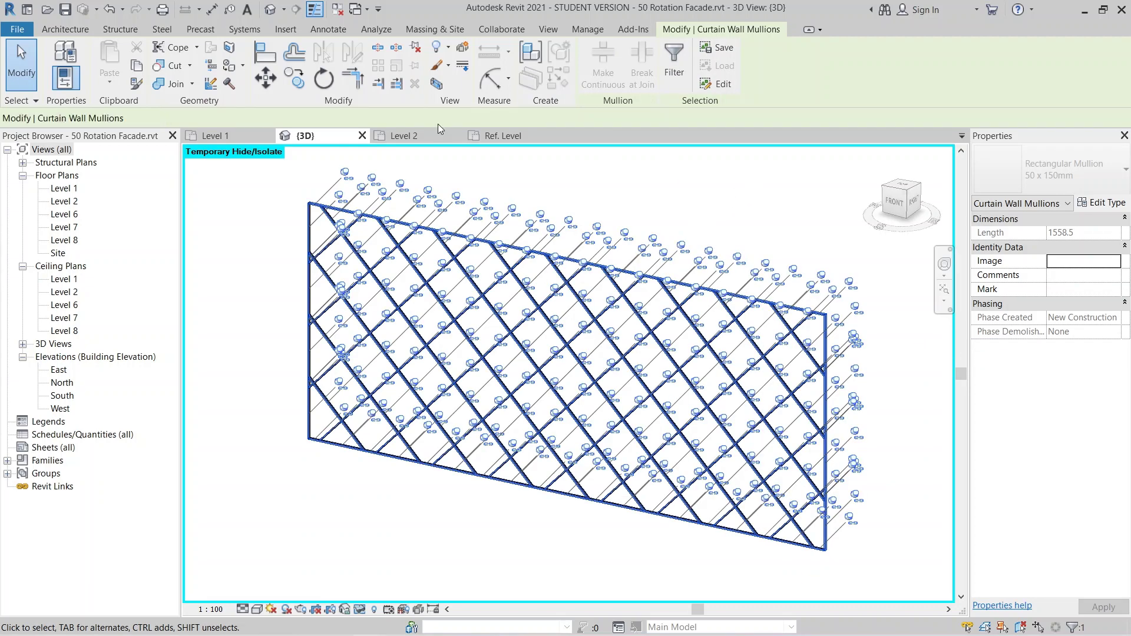
left_click(414, 50)
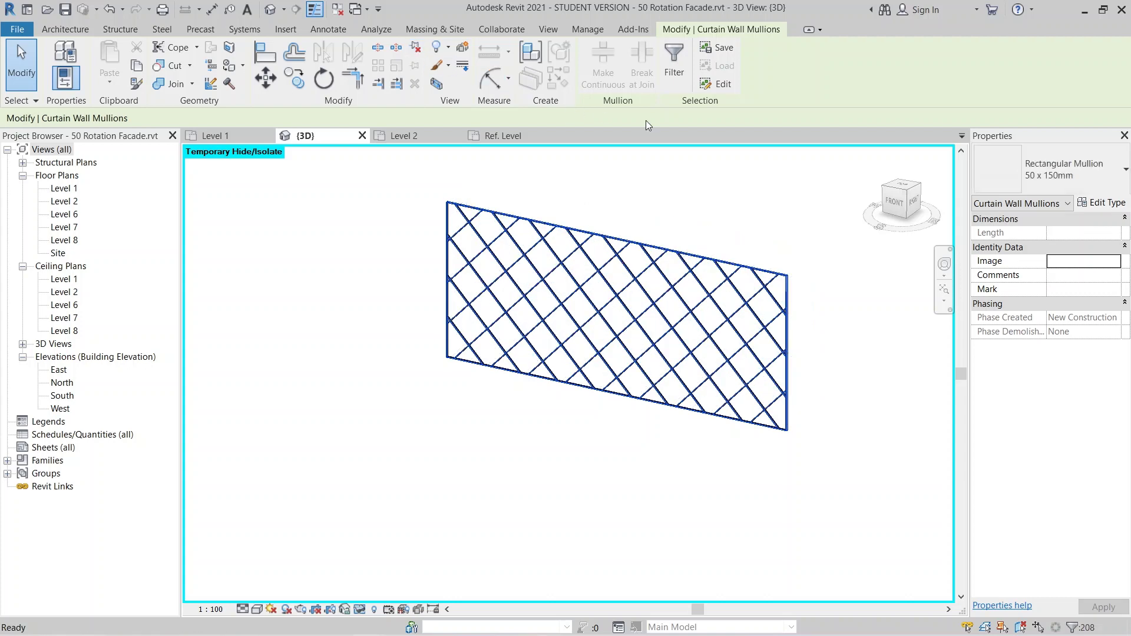
Duplicate the selected mullions' type under the name EXTEND FRAME FACADE.
left_click(1103, 204)
left_click(717, 139)
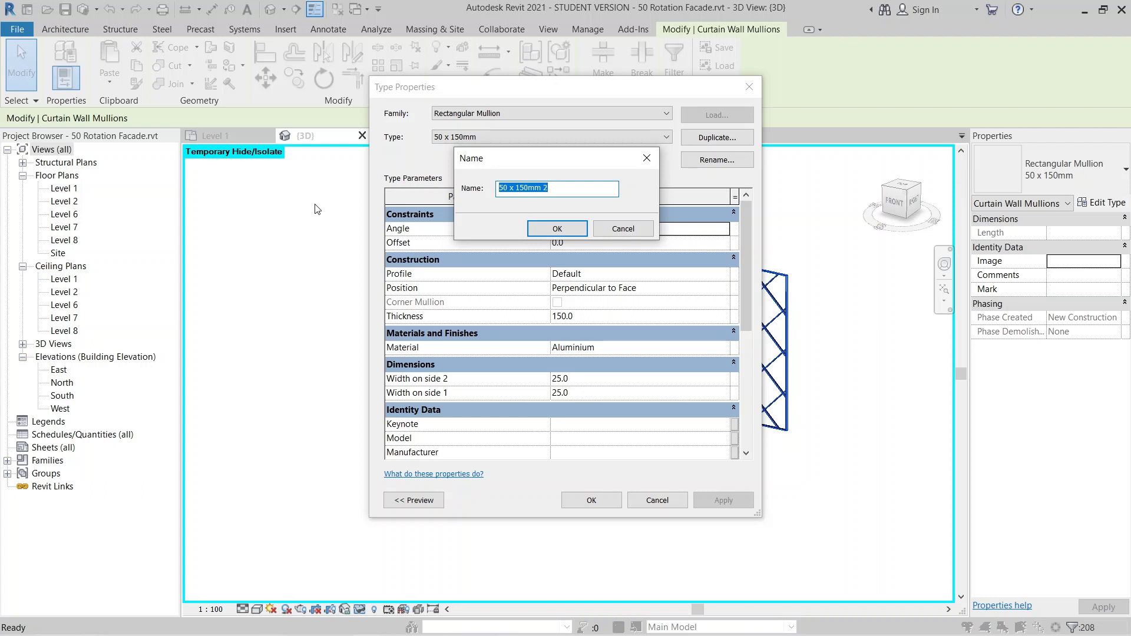
type("EX")
key("Return")
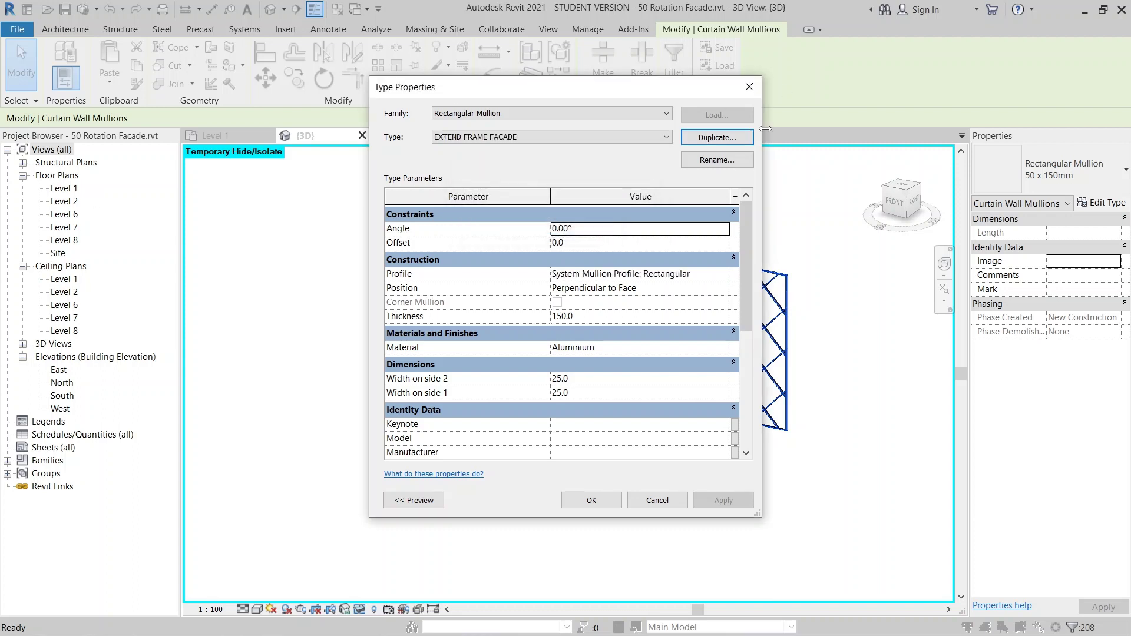
Assign the Family3 : Family3 profile to the new mullion type, confirm the type properties and clear the selection.
left_click(724, 276)
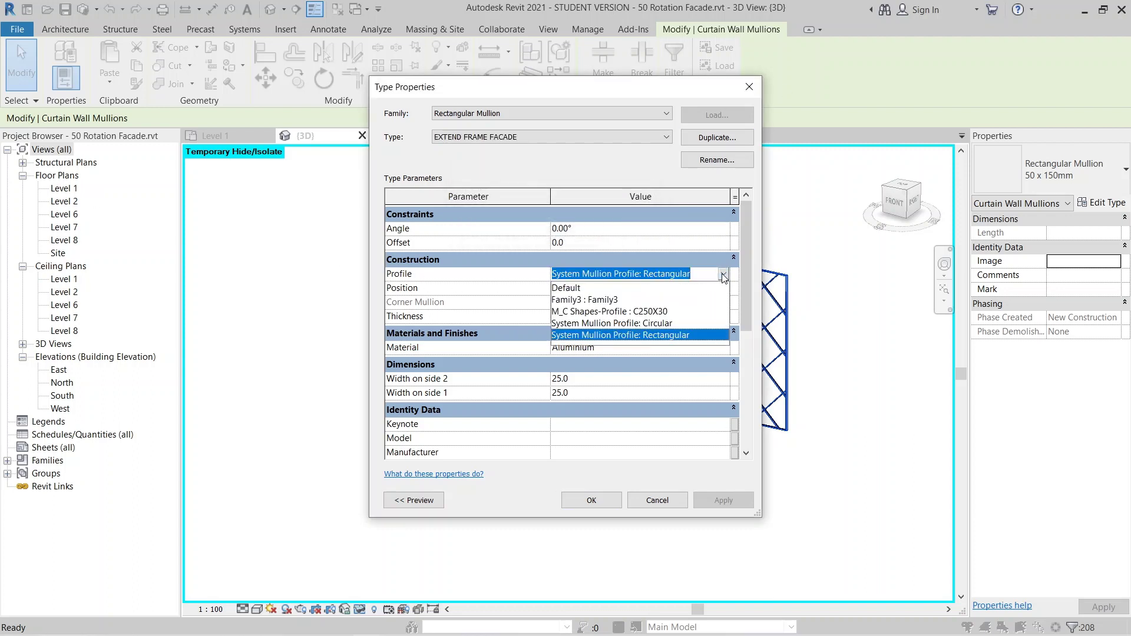
left_click(613, 300)
left_click_drag(529, 94, 619, 130)
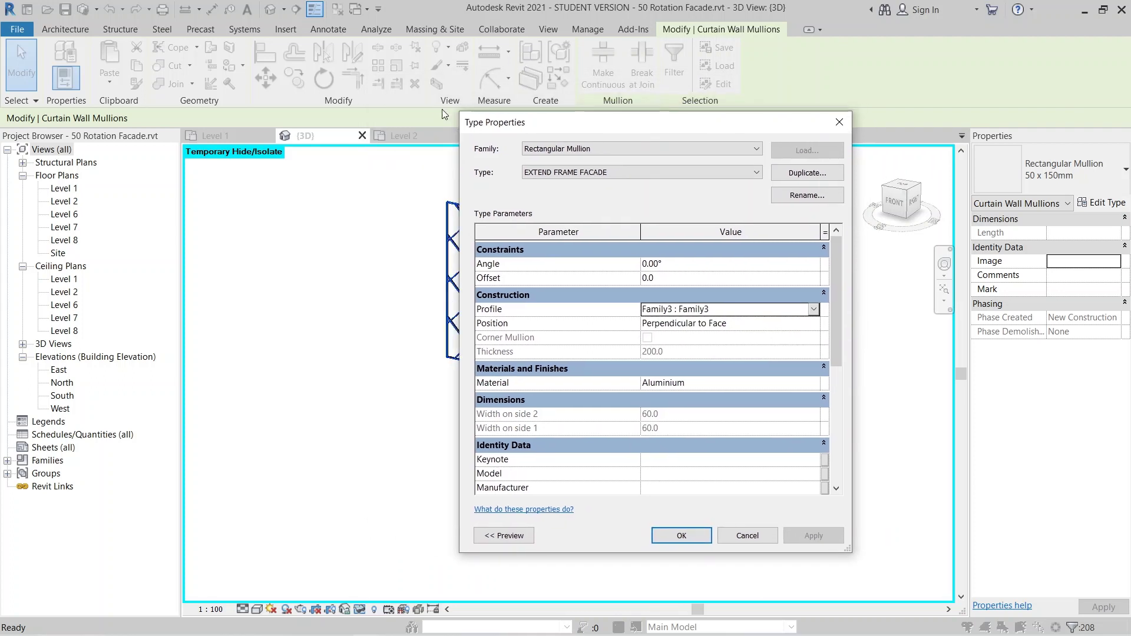
left_click(691, 534)
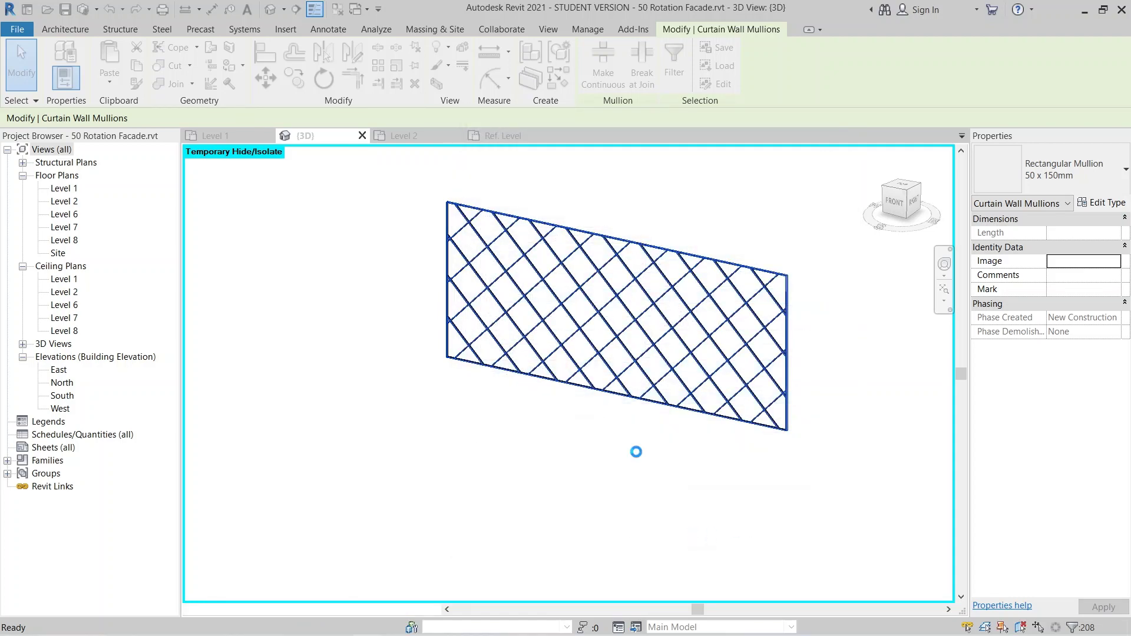
left_click(639, 456)
Select all glazed system panels of the diagonal curtain wall that are visible in the 3D view.
scroll(584, 462, "down", 1)
middle_click_drag(559, 460, 728, 361, "shift")
scroll(502, 306, "up", 5)
scroll(720, 377, "down", 1)
middle_click_drag(695, 407, 654, 266)
scroll(652, 252, "up", 3)
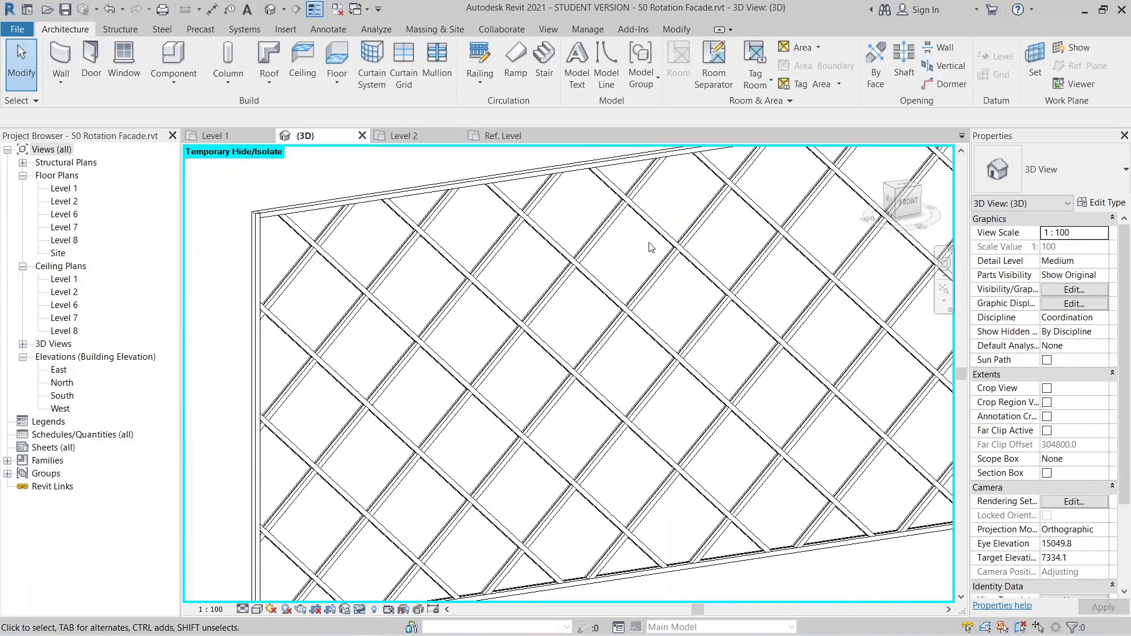
key("Tab")
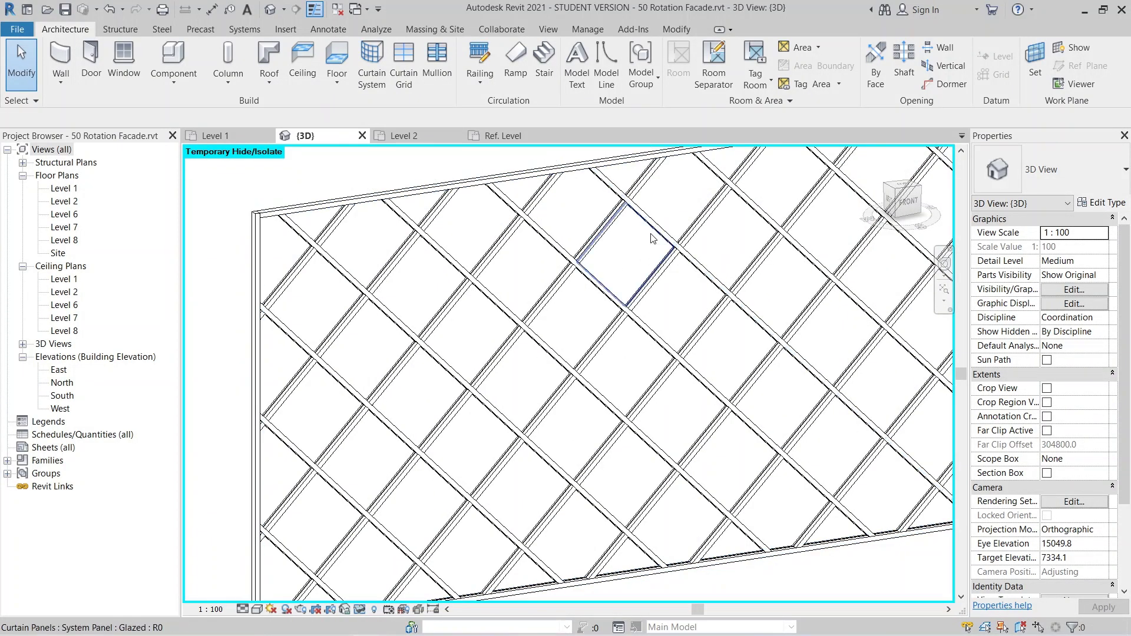
left_click(653, 238)
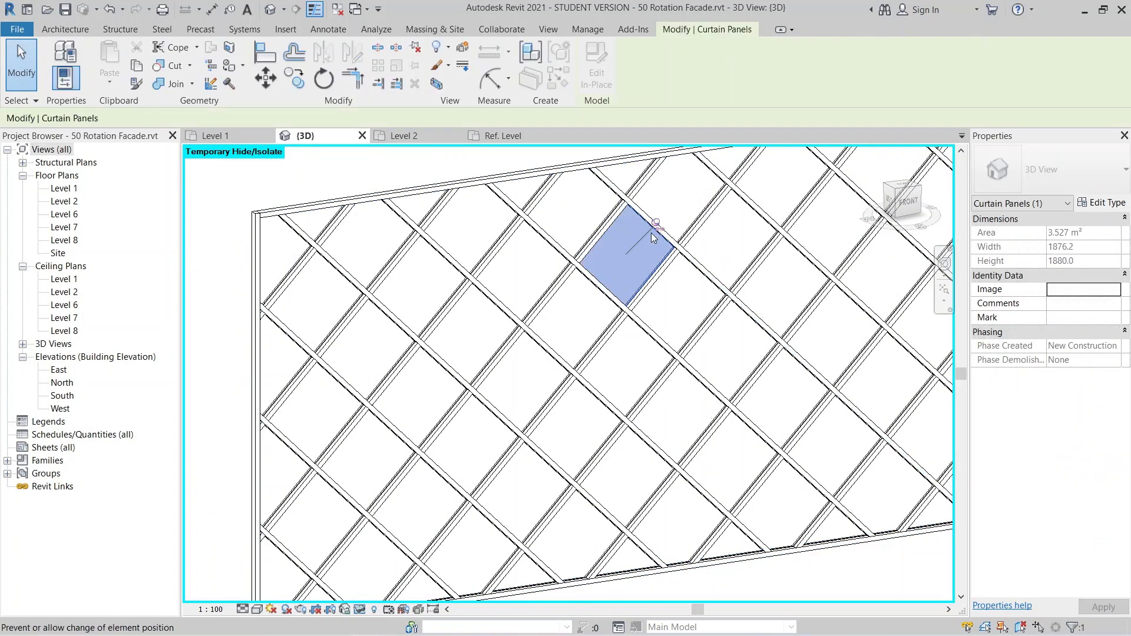
right_click(613, 261)
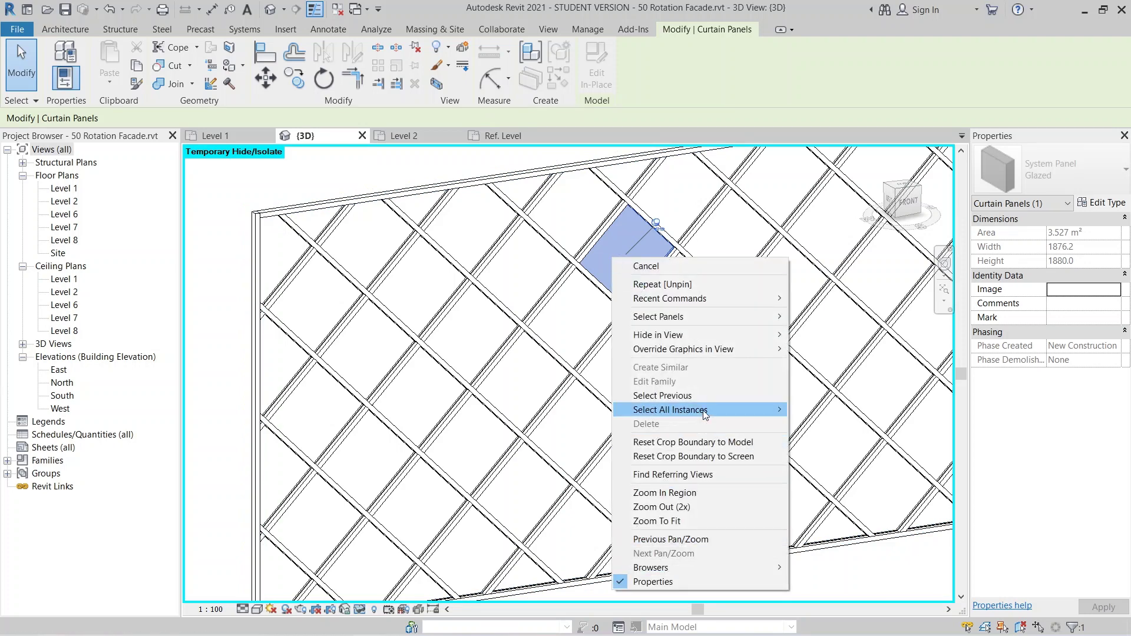
mouse_move(703, 411)
left_click(829, 411)
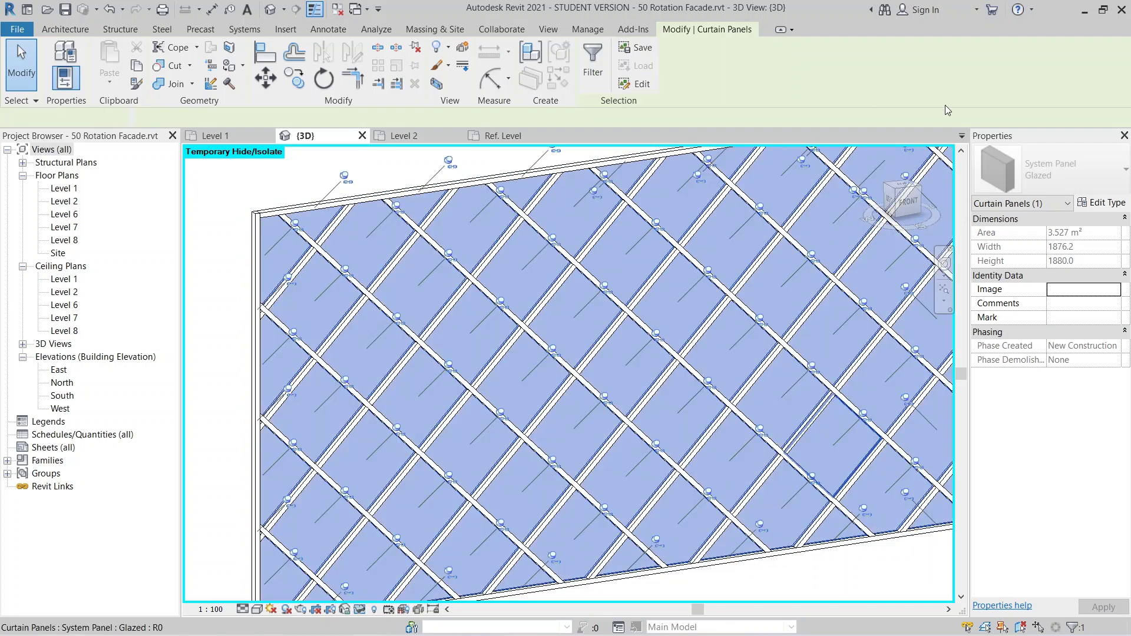
Change the selected panels to the Empty System Panel : Empty type and clear the selection.
left_click(1097, 169)
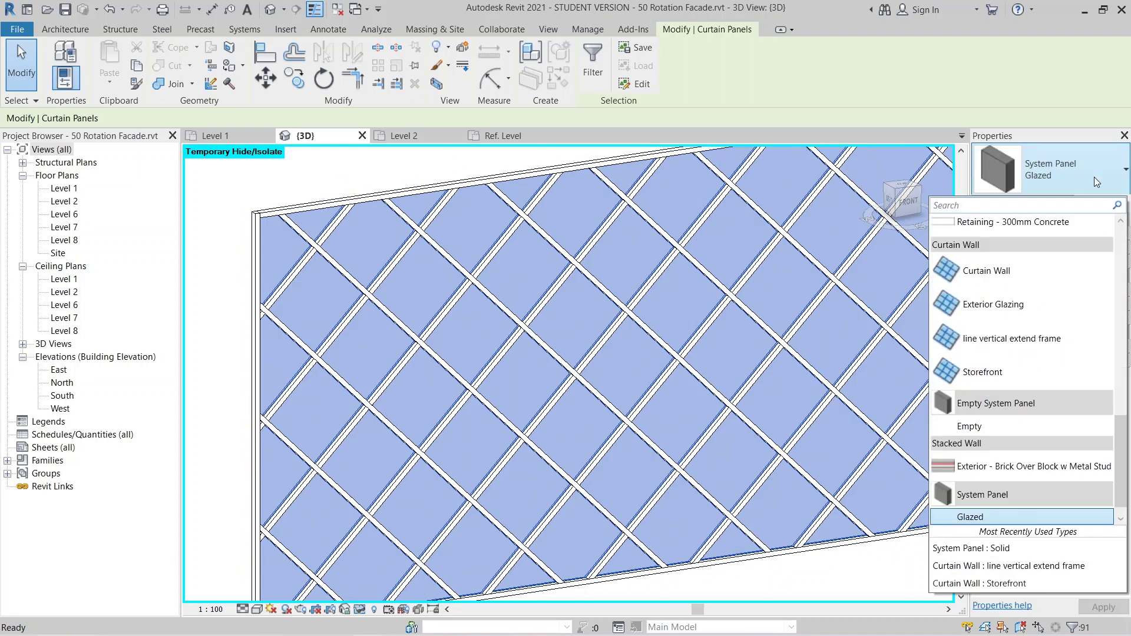
left_click(1005, 429)
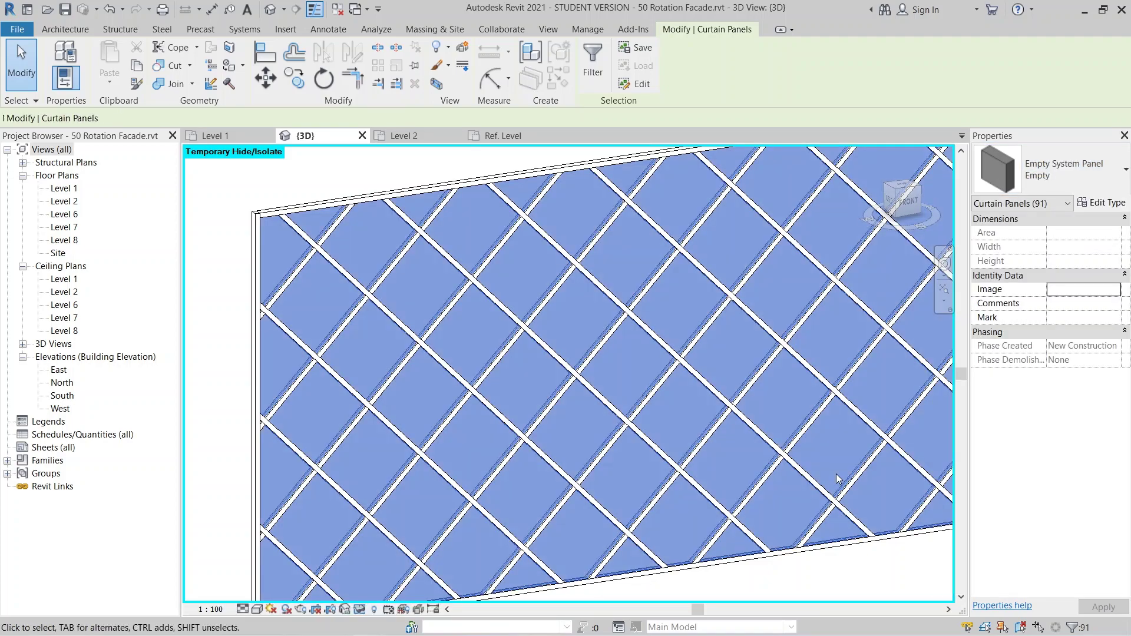
scroll(836, 474, "down", 5)
left_click(832, 469)
Reset the temporary hide/isolate in the 3D view to bring back the rest of the building.
middle_click_drag(833, 469, 739, 500, "shift")
key("h")
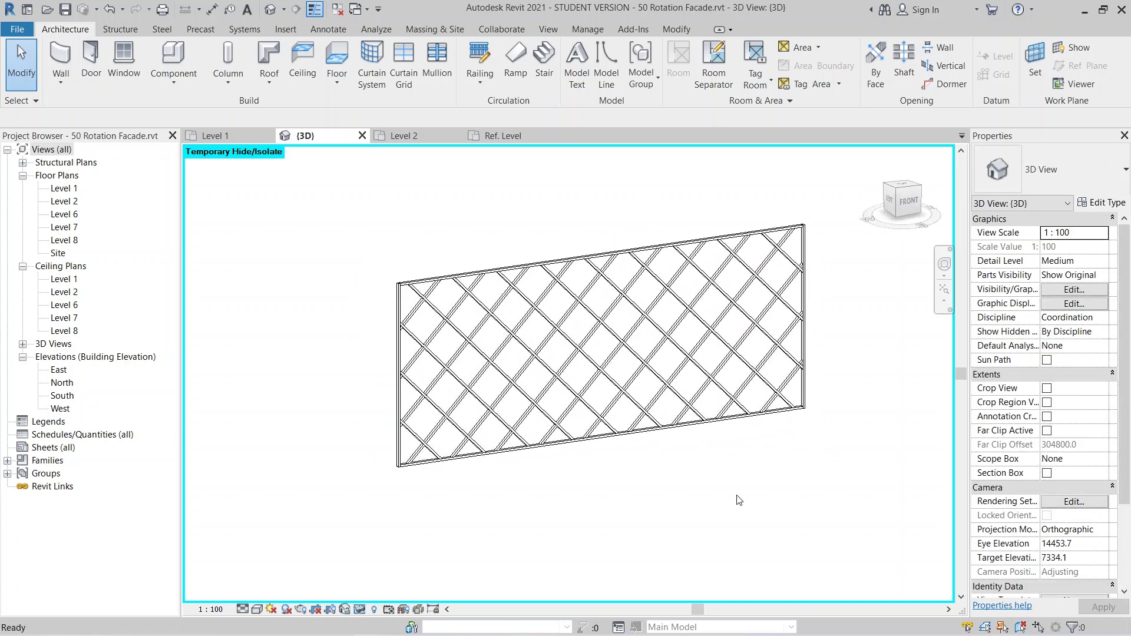
key("r")
Examine the diagonal frame in front of the storefront wall from several angles and distances.
scroll(737, 496, "down", 2)
middle_click_drag(803, 471, 648, 501, "shift")
scroll(613, 309, "up", 3)
scroll(613, 315, "up", 2)
middle_click_drag(613, 315, 787, 404)
scroll(787, 404, "down", 2)
middle_click_drag(262, 306, 487, 228)
scroll(497, 245, "up", 3)
scroll(493, 254, "down", 2)
scroll(504, 238, "down", 1)
middle_click_drag(669, 289, 576, 293)
scroll(714, 322, "down", 3)
middle_click_drag(715, 322, 660, 358)
scroll(740, 267, "up", 2)
scroll(740, 265, "up", 1)
middle_click_drag(495, 379, 645, 301)
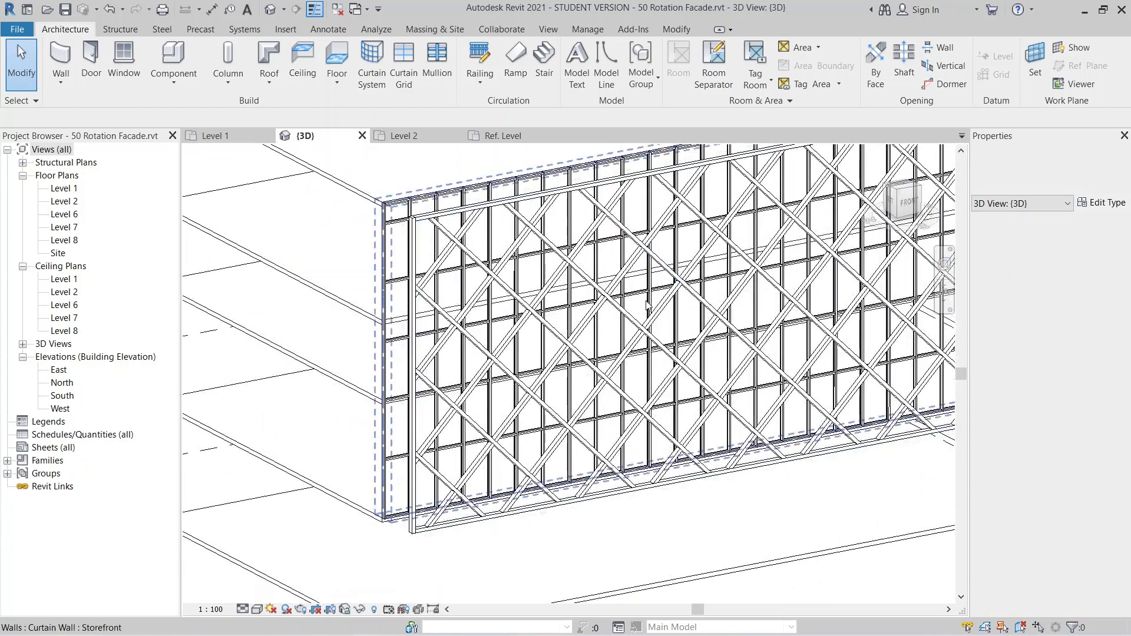
scroll(612, 336, "down", 3)
middle_click_drag(612, 336, 627, 286)
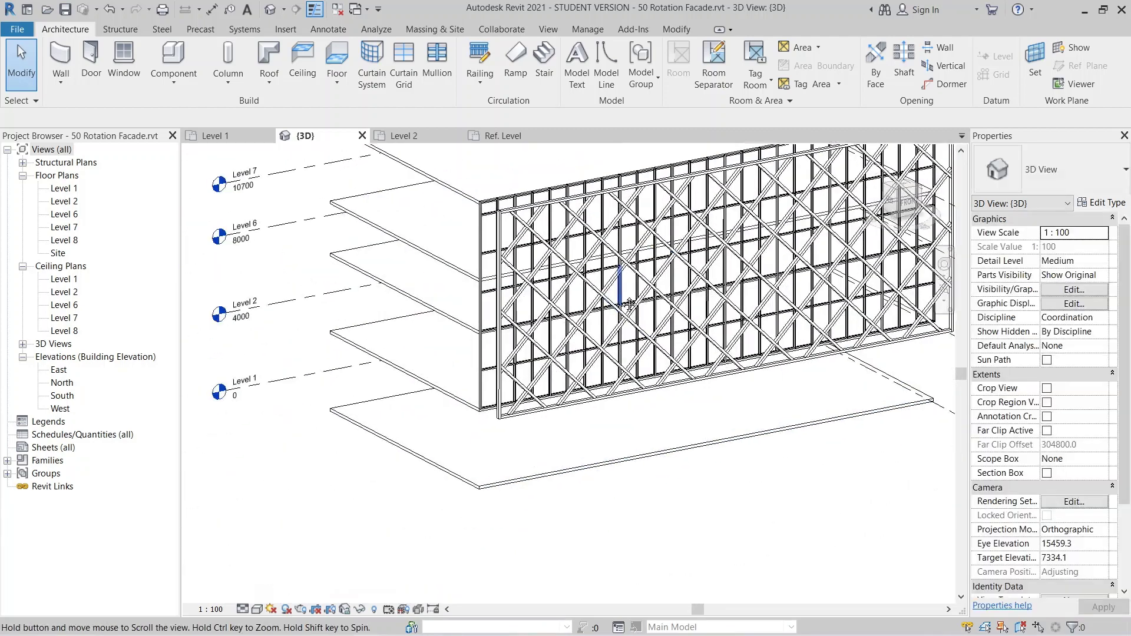
Open the type properties of the Family3 profile and set DEPTH to 500 and Width to 140.
left_click(7, 460)
scroll(101, 400, "down", 2)
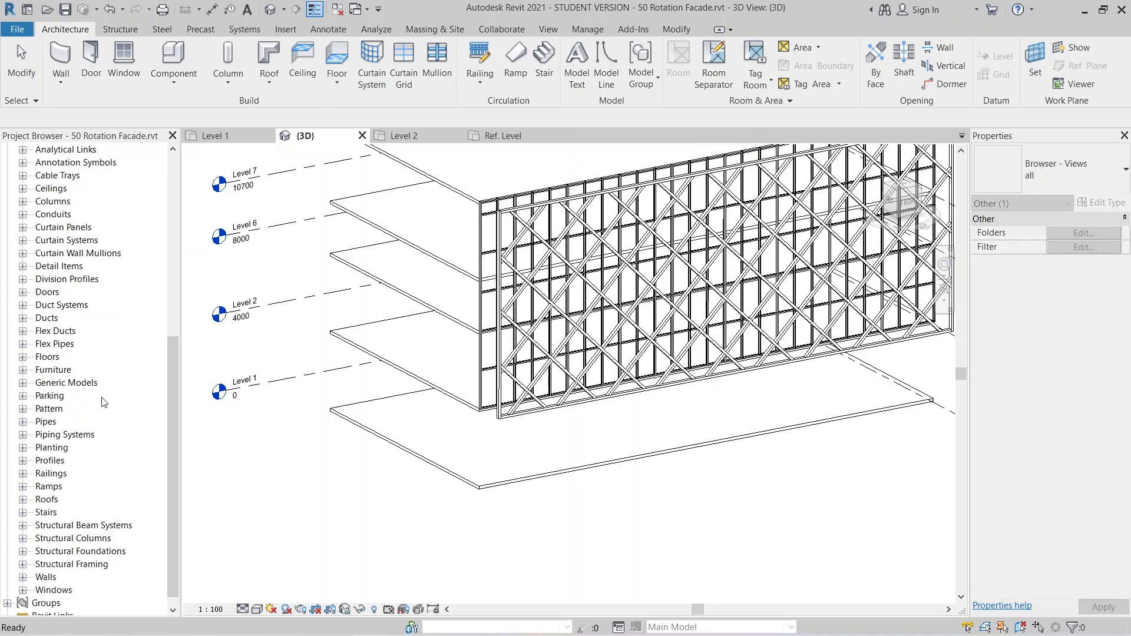
left_click(22, 447)
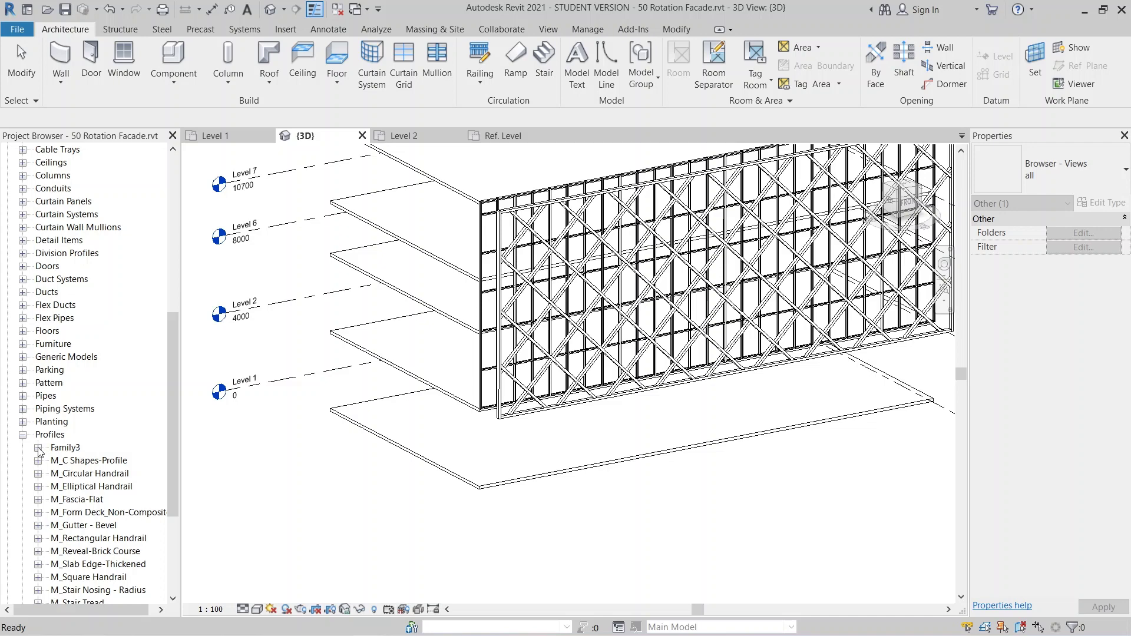
left_click(37, 449)
double_click(78, 461)
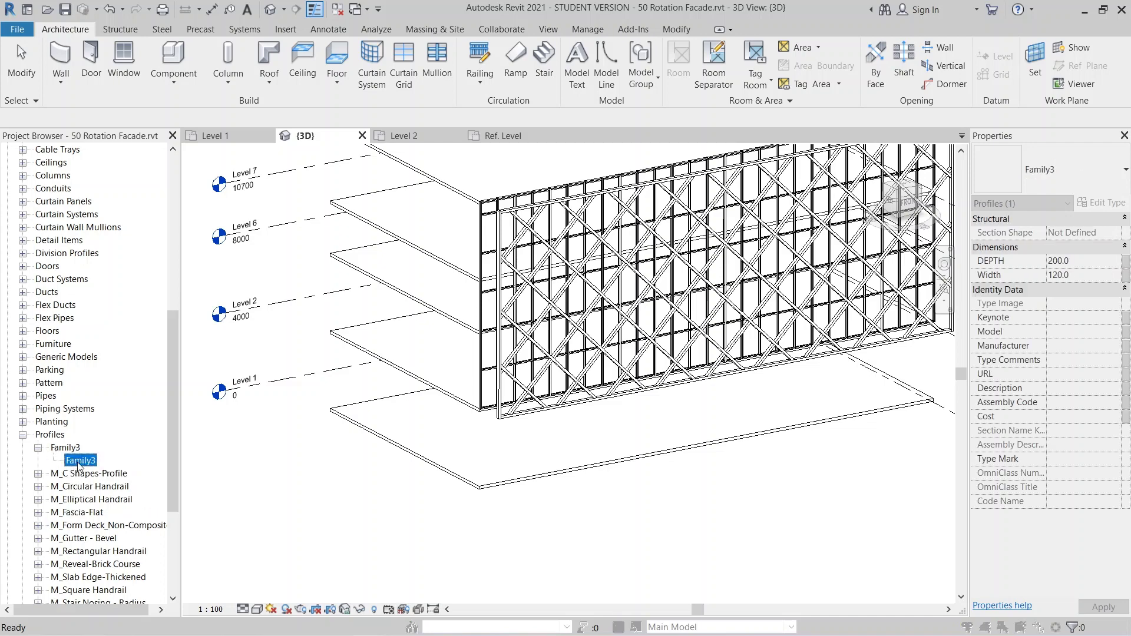
left_click_drag(600, 131, 171, 99)
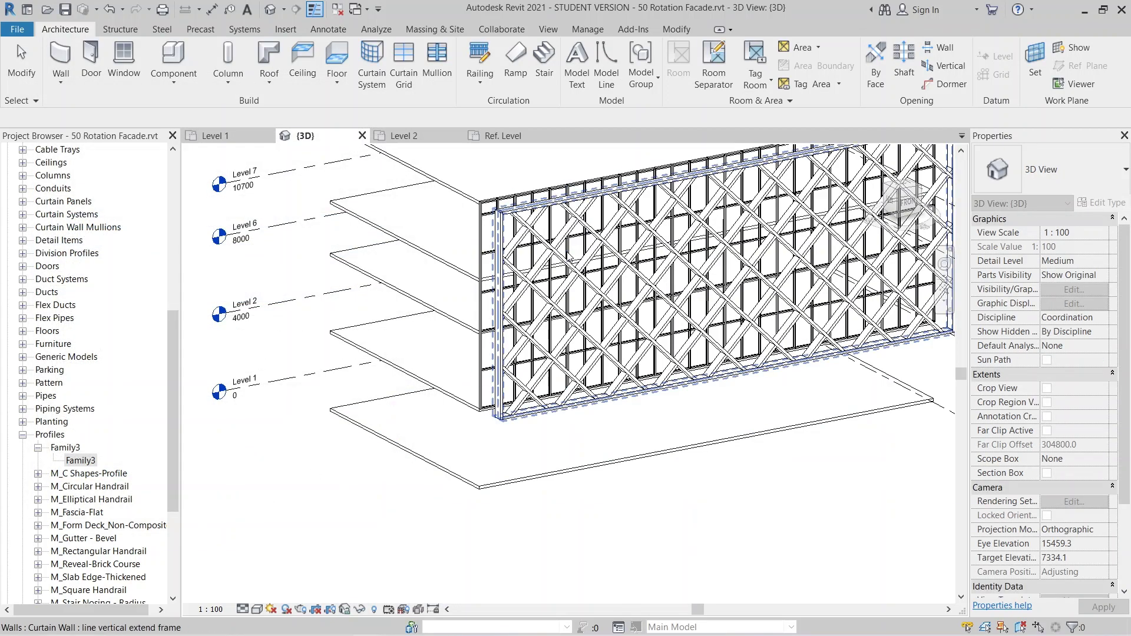
Set the DEPTH of the Family3 profile type to 1000 and confirm the type properties.
scroll(570, 257, "up", 4)
scroll(570, 258, "down", 3)
middle_click_drag(569, 257, 543, 314)
scroll(544, 315, "down", 2)
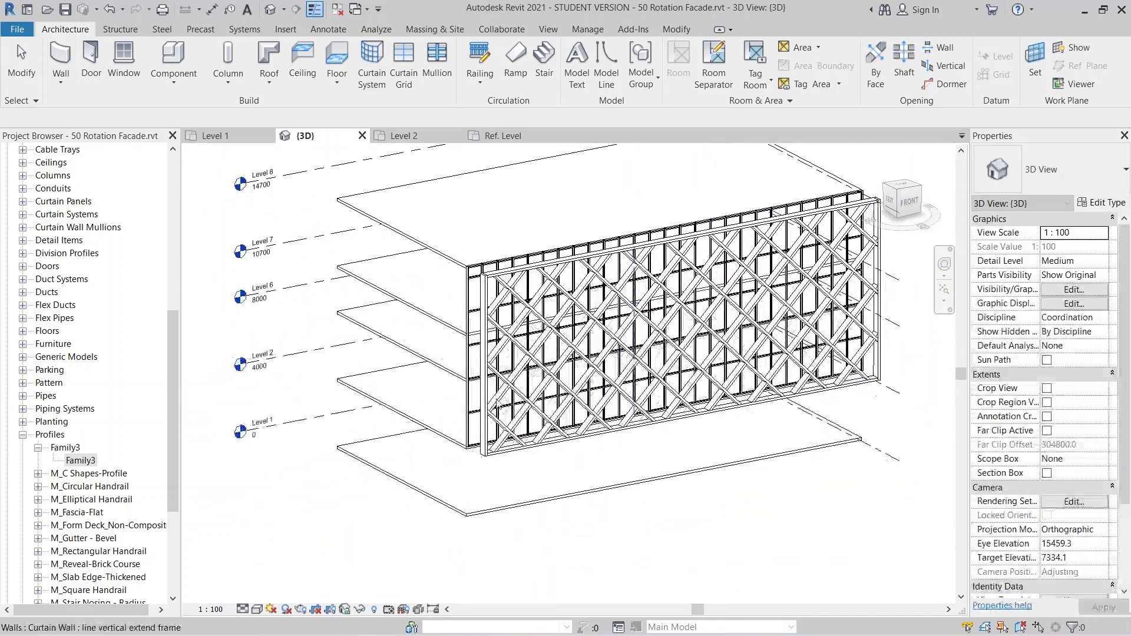
double_click(81, 461)
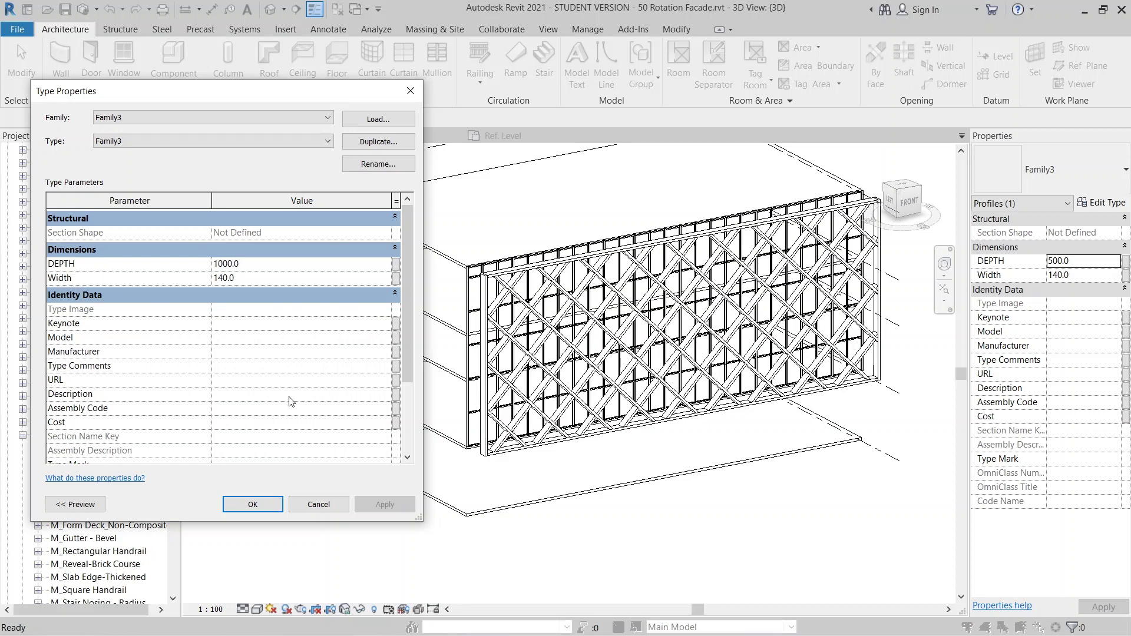
left_click(254, 505)
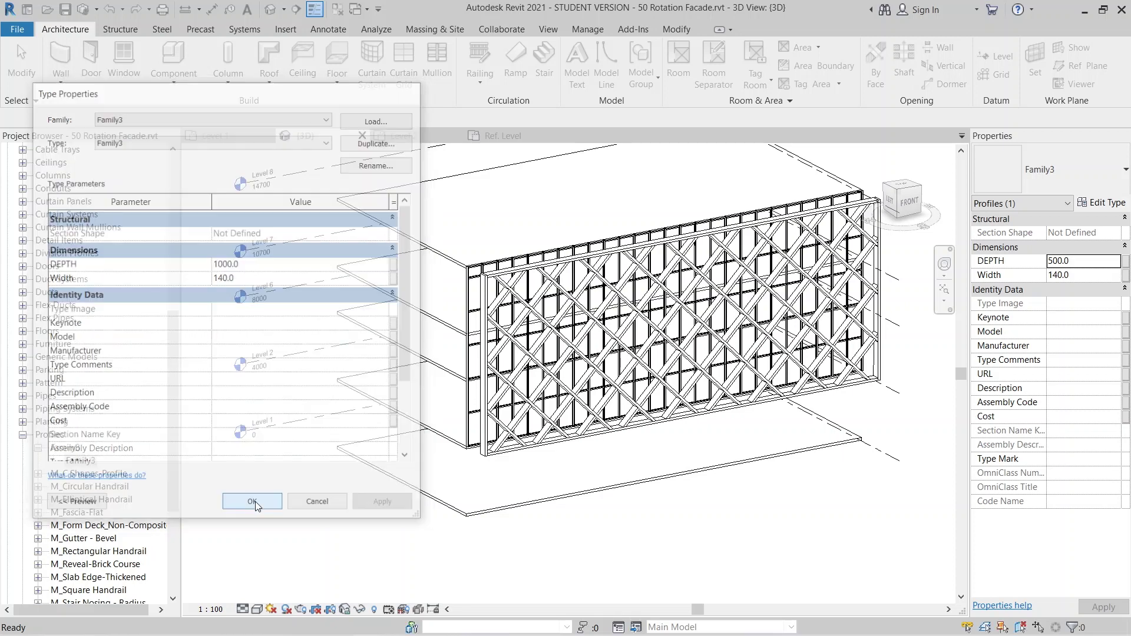
Turn on Cast Shadows and Show Ambient Shadows in the 3D view's graphic display options and apply them.
scroll(535, 492, "down", 1)
middle_click_drag(593, 516, 576, 472, "shift")
scroll(456, 457, "up", 1)
middle_click_drag(457, 457, 468, 387)
middle_click_drag(468, 388, 439, 518, "shift")
left_click(257, 609)
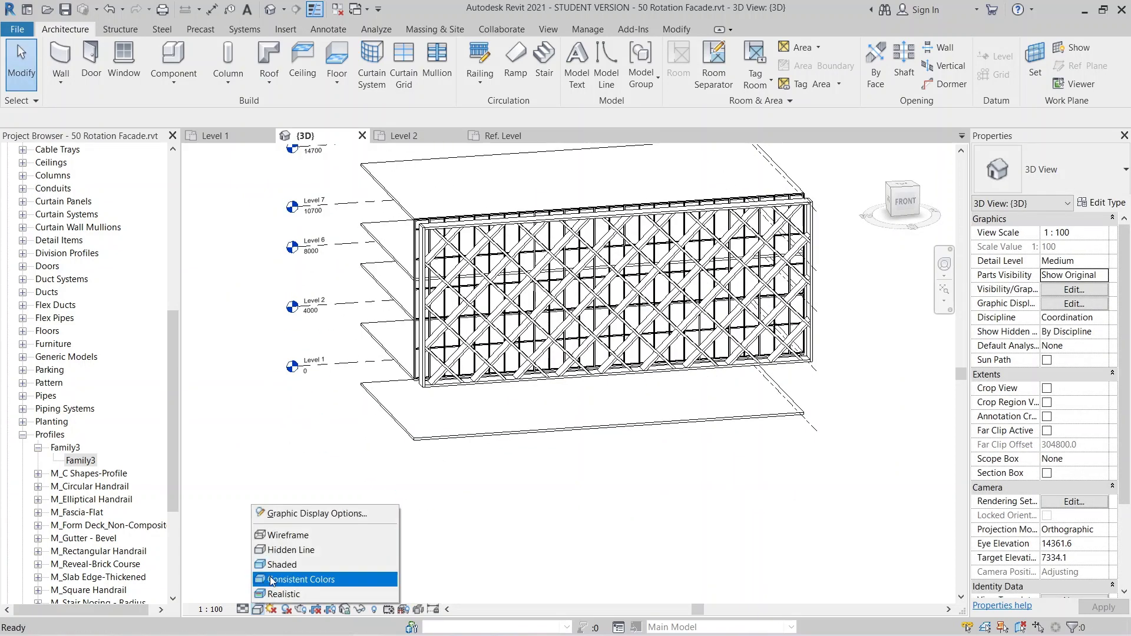
left_click(301, 516)
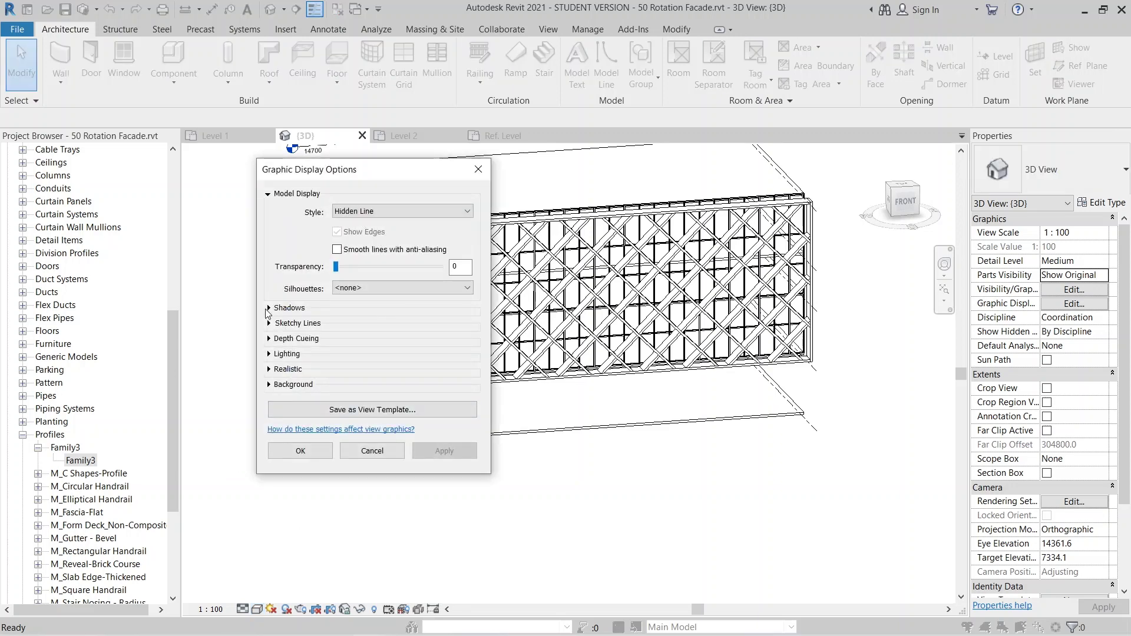
left_click(268, 309)
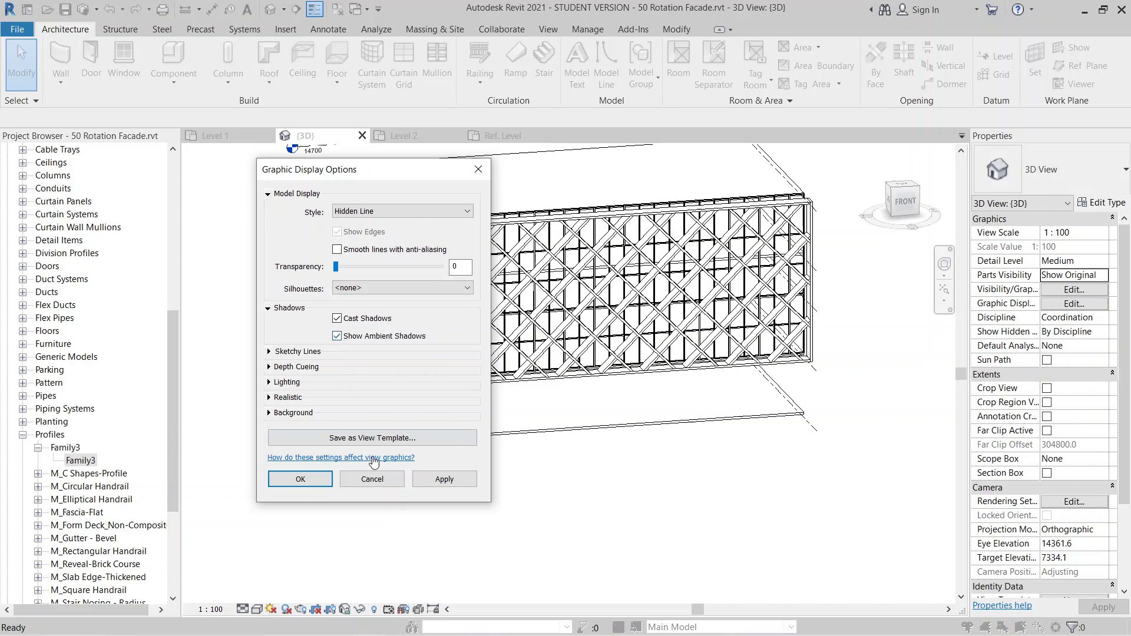
left_click(436, 482)
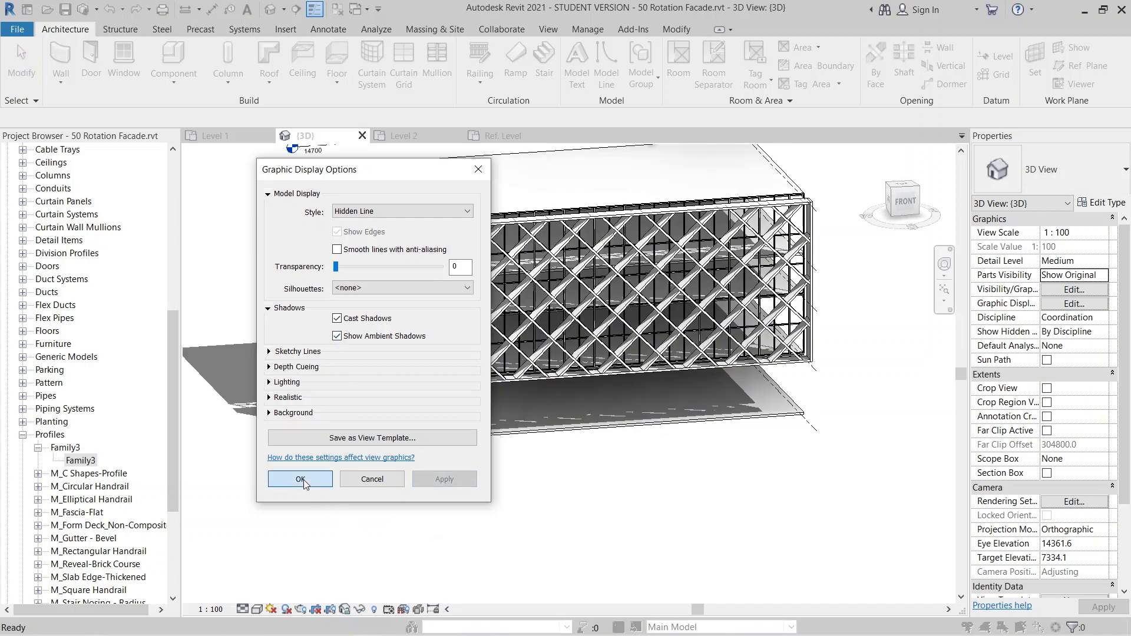
left_click(306, 482)
middle_click_drag(797, 488, 390, 250, "shift")
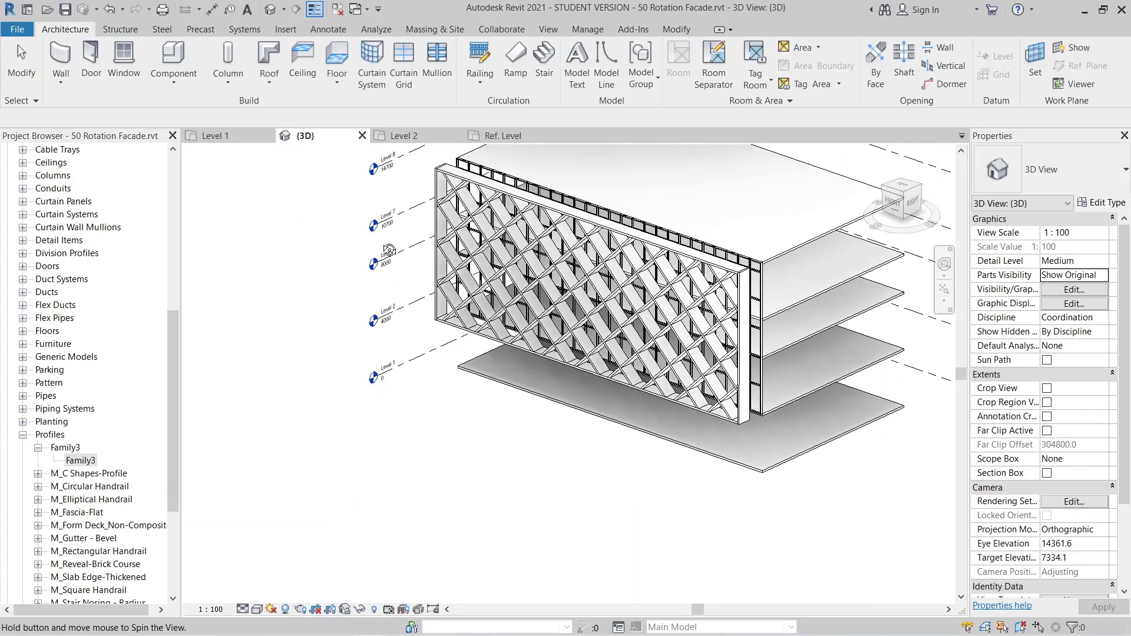
In the Level 2 plan, move the diagonal curtain wall about 400 mm towards the storefront wall.
left_click(404, 136)
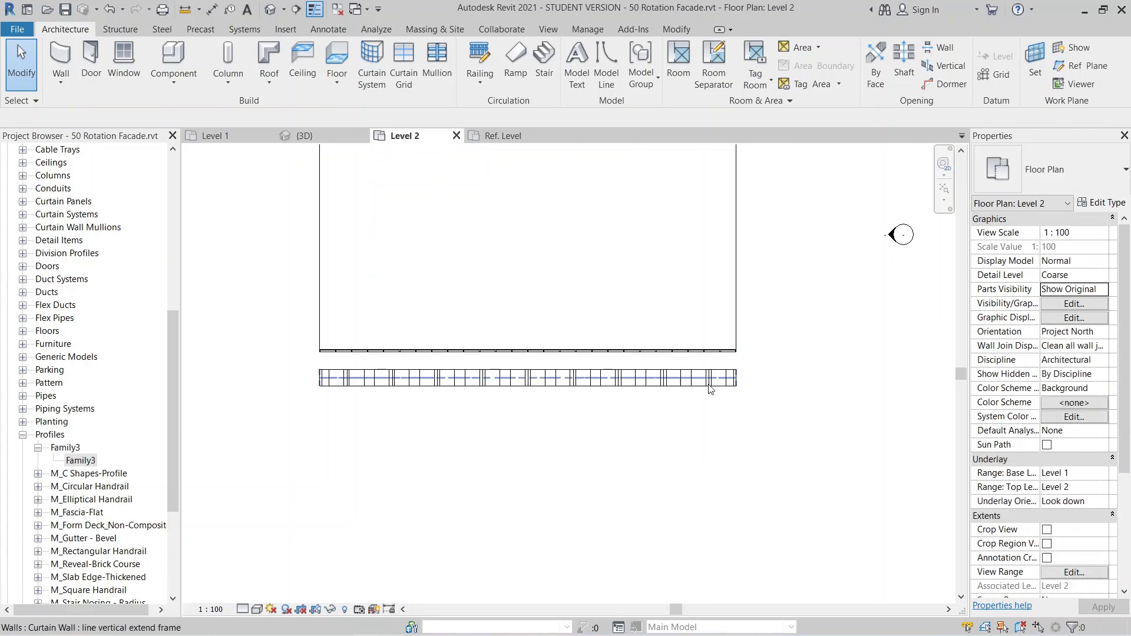
scroll(711, 389, "up", 4)
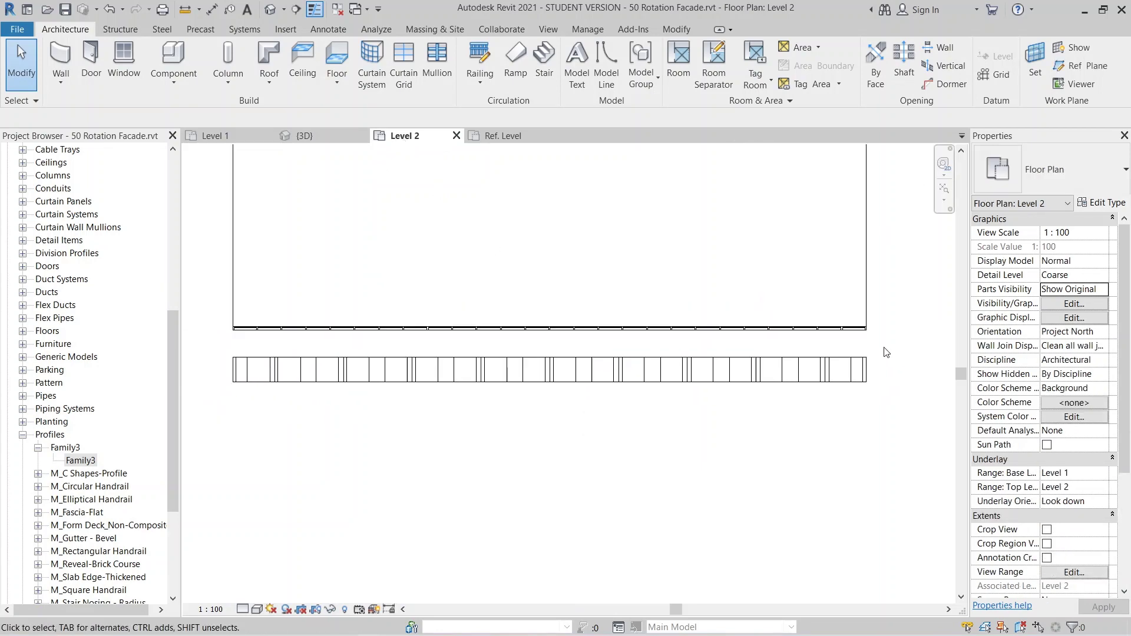
left_click(867, 365)
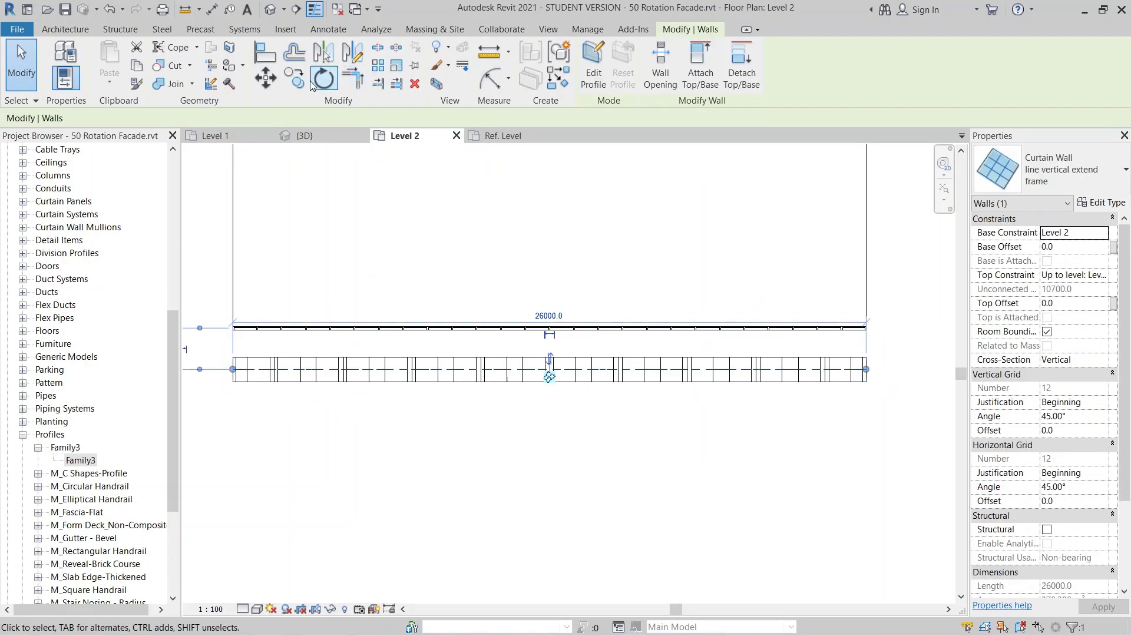
left_click(278, 82)
scroll(872, 351, "up", 4)
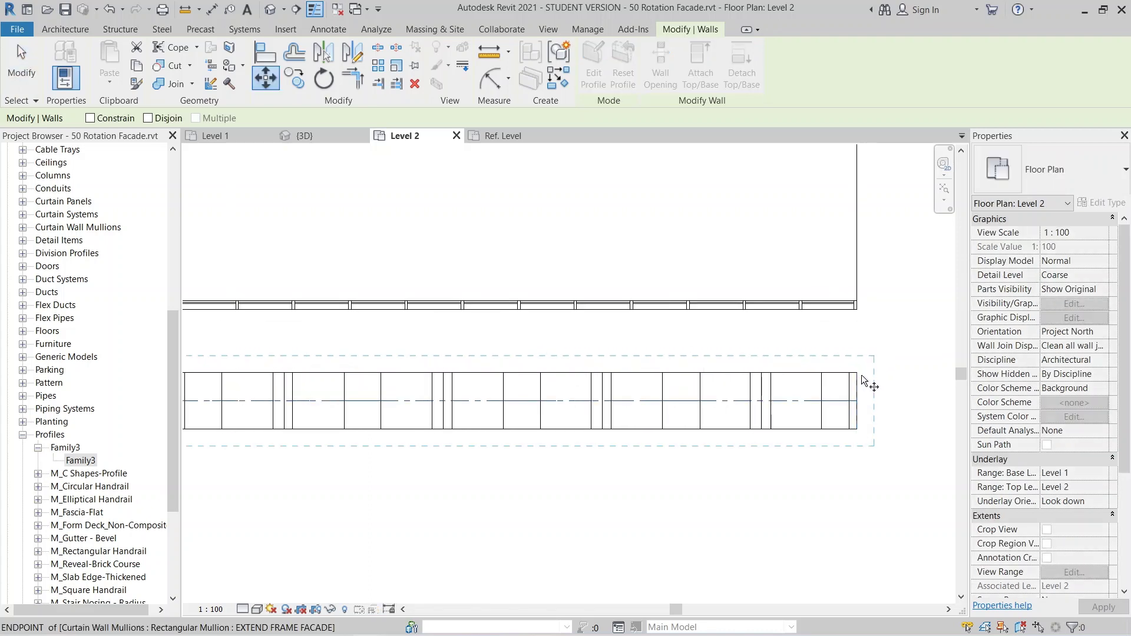
left_click(861, 348)
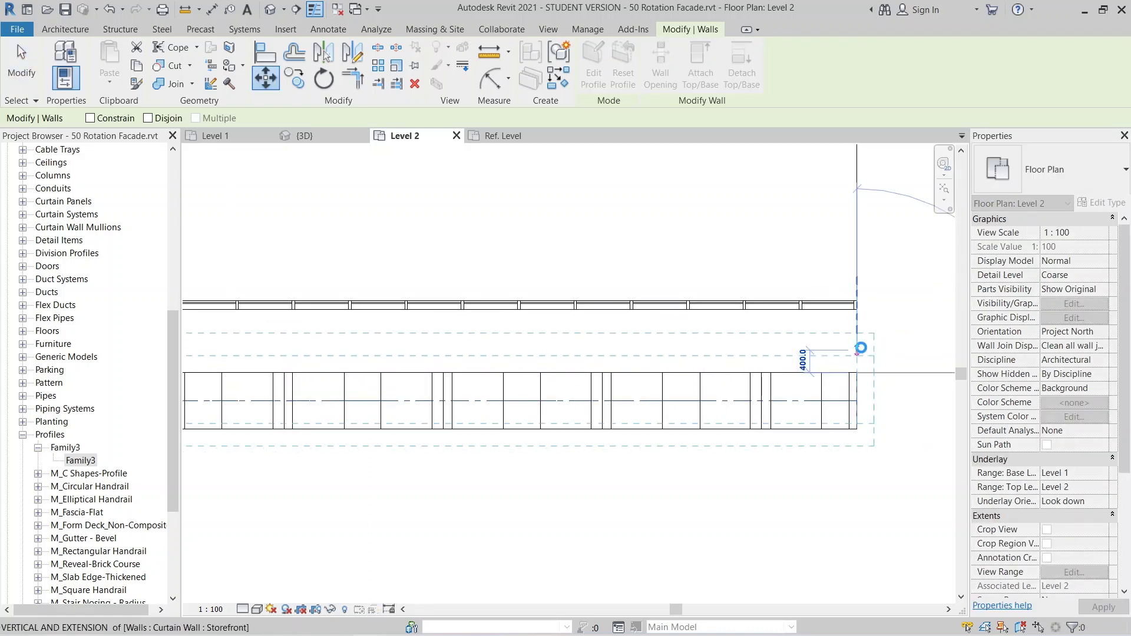
left_click(861, 348)
scroll(861, 348, "down", 1)
key("Escape")
Examine the gap between the diagonal frame and the storefront along the facade in the Level 2 plan.
scroll(785, 443, "down", 1)
middle_click_drag(838, 432, 934, 398)
scroll(543, 458, "down", 1)
middle_click_drag(543, 458, 638, 459)
scroll(265, 335, "up", 1)
middle_click_drag(731, 394, 440, 439)
middle_click_drag(735, 419, 818, 422)
scroll(773, 442, "down", 1)
middle_click_drag(247, 444, 336, 427)
scroll(363, 421, "up", 1)
mouse_move(426, 444)
middle_mouse_down()
mouse_move(422, 477)
mouse_move(408, 450)
middle_mouse_up()
scroll(412, 445, "down", 2)
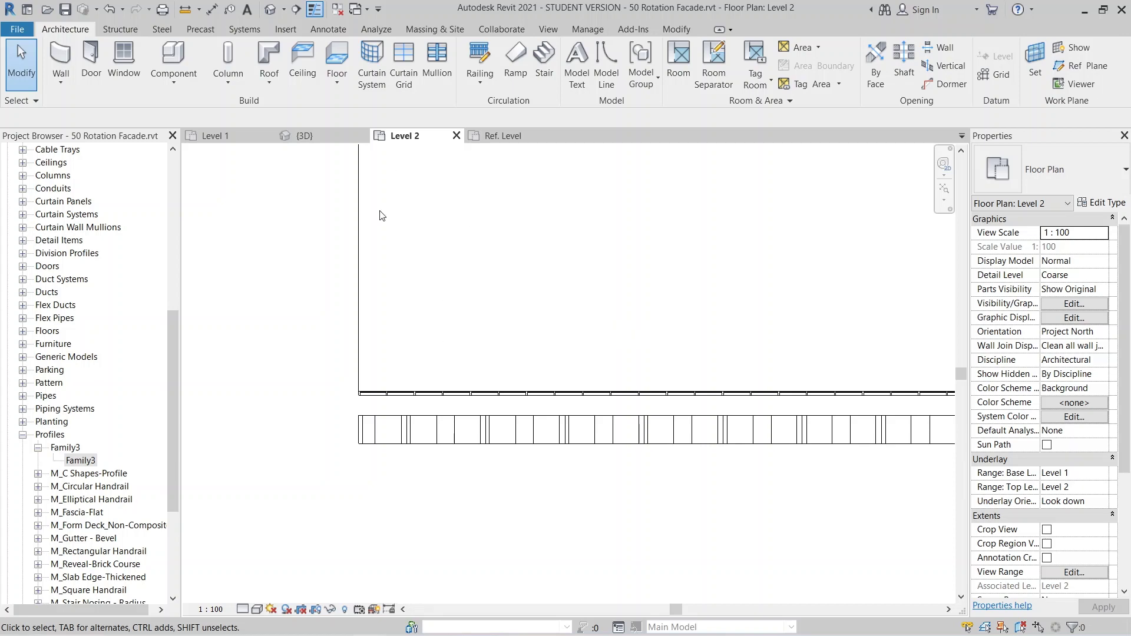
Return to the 3D view and select all EXTEND FRAME FACADE mullions visible in it.
left_click(305, 136)
middle_click_drag(590, 413, 678, 386, "shift")
scroll(501, 301, "up", 3)
middle_click_drag(565, 281, 563, 324)
scroll(472, 236, "up", 2)
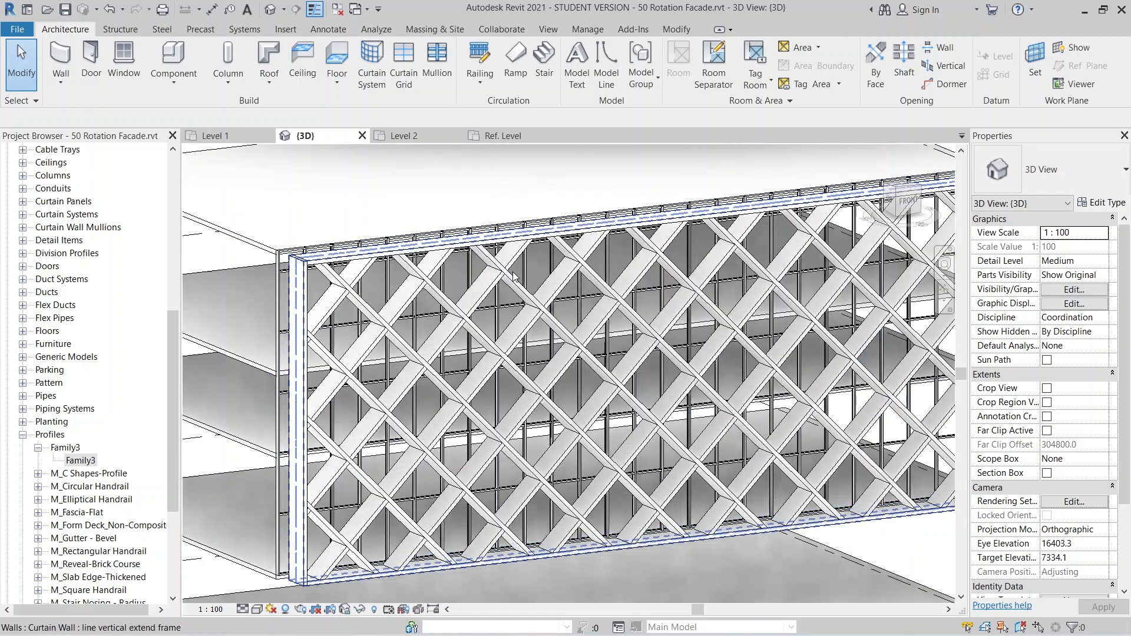
left_click(514, 281)
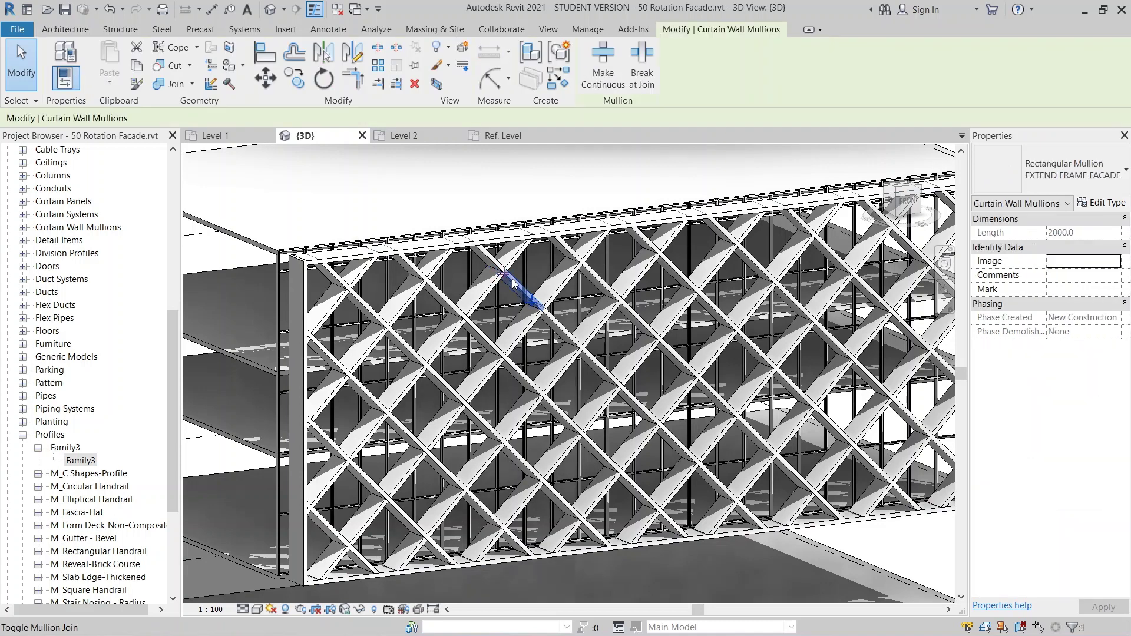
right_click(514, 283)
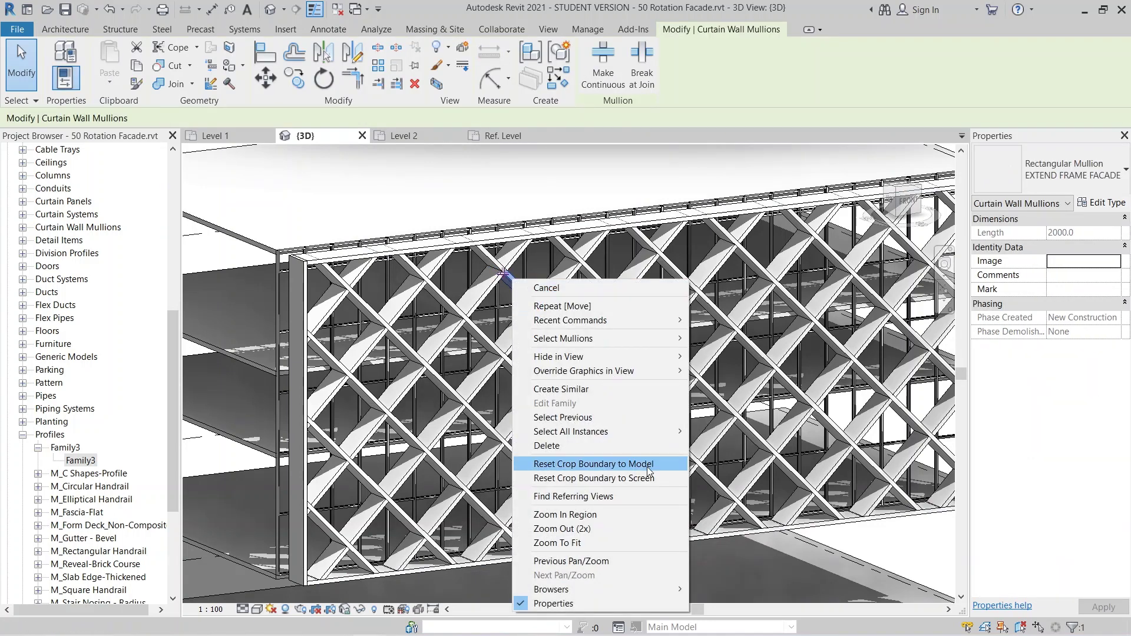
mouse_move(567, 434)
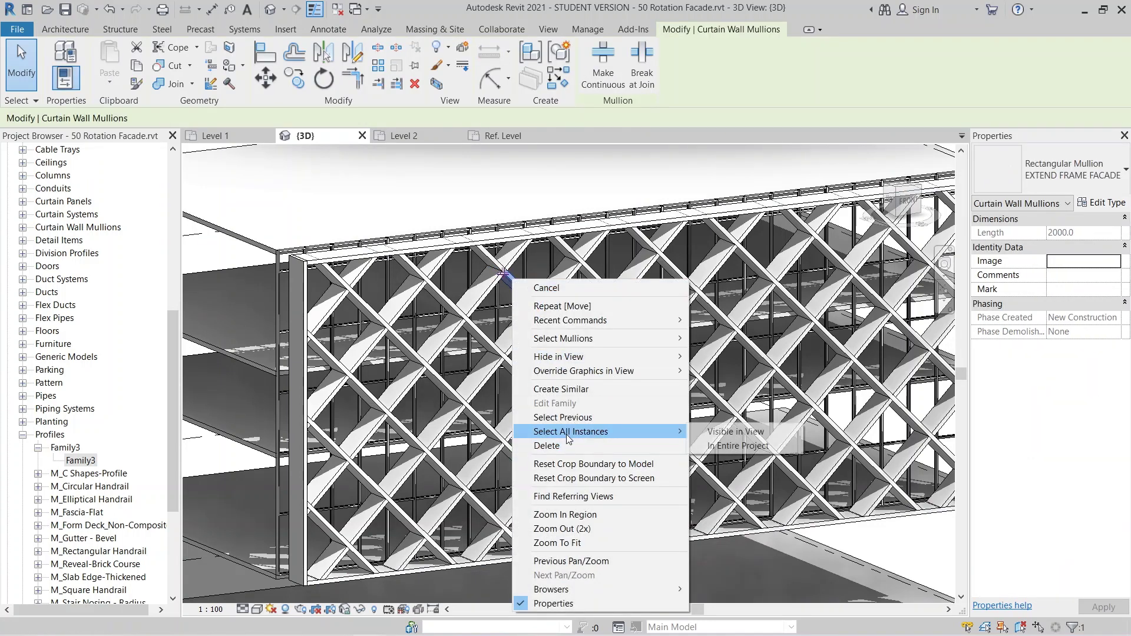
left_click(699, 433)
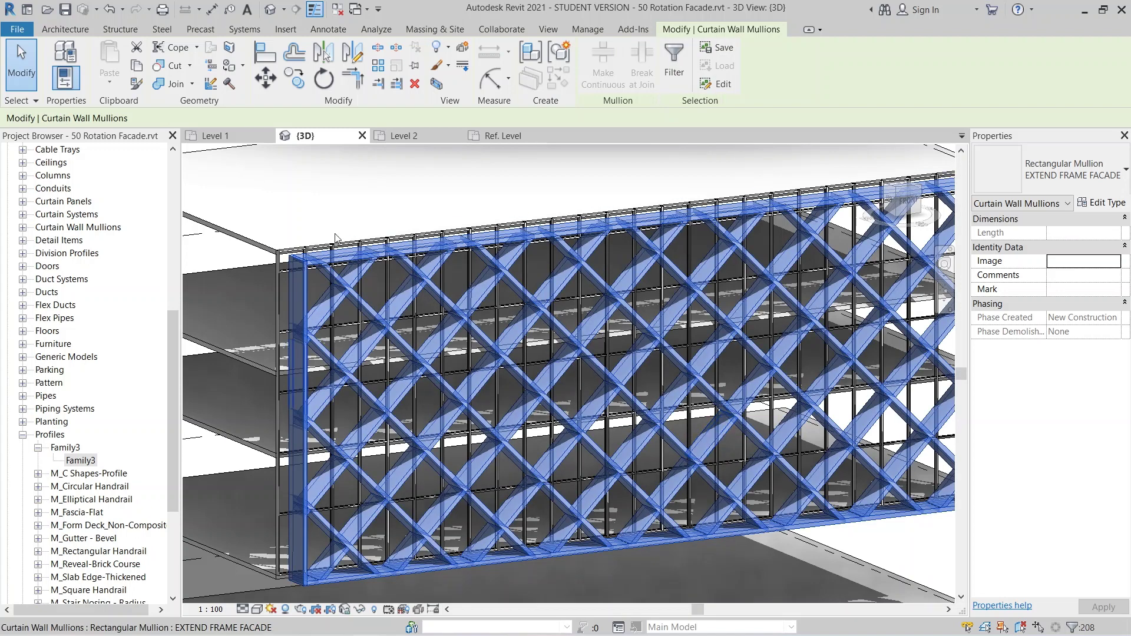
Override the selected mullions' graphics by element in the 3D view with a Solid fill background surface pattern.
right_click(515, 272)
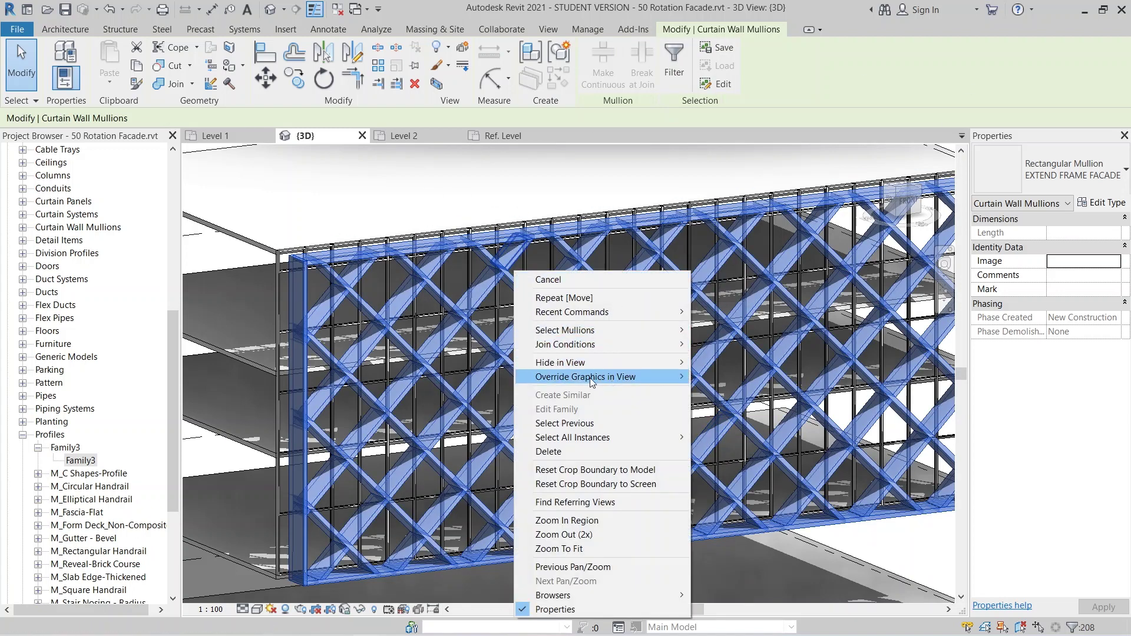
mouse_move(574, 380)
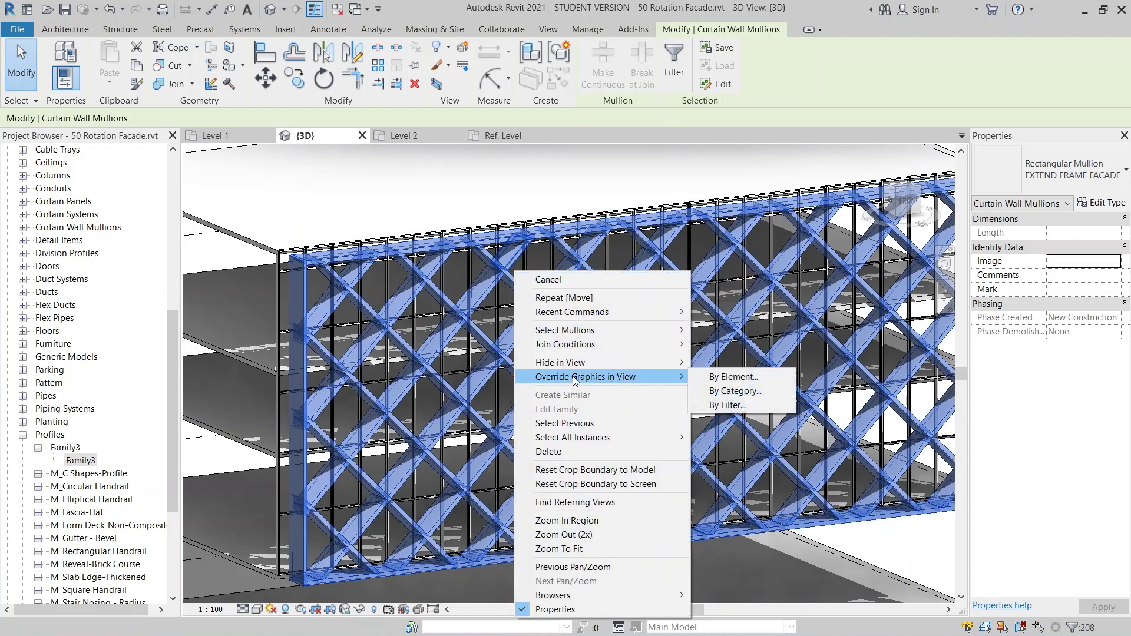
left_click(720, 377)
left_click(559, 234)
Colour the mullions' background surface pattern dark purple, RGB 063-000-125, apply the override and clear the selection.
left_click(549, 246)
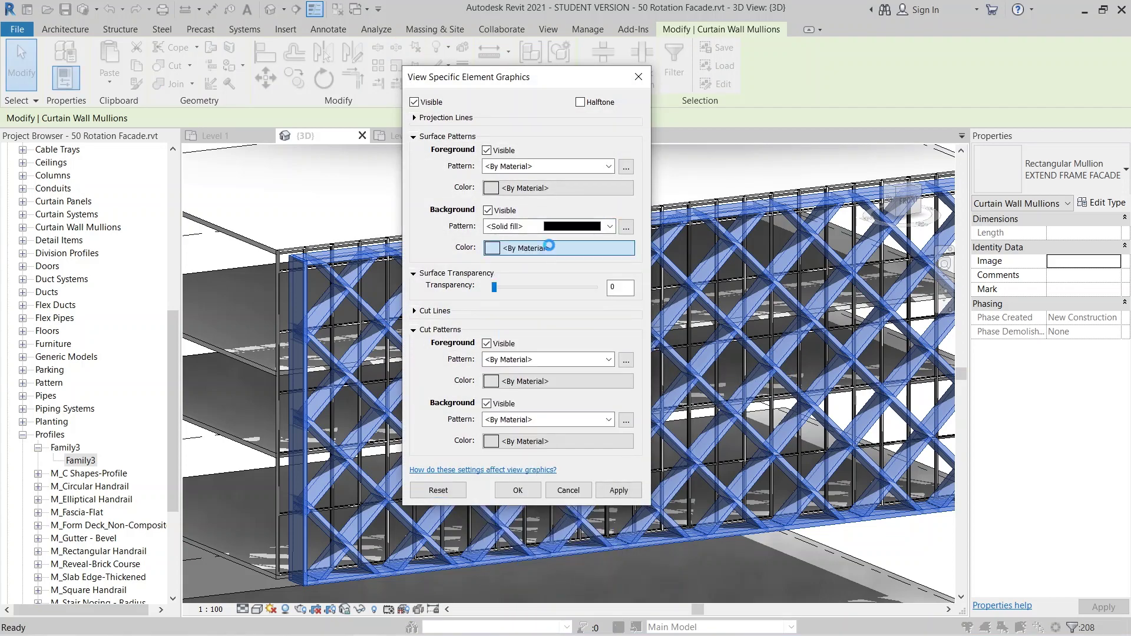
left_click(507, 251)
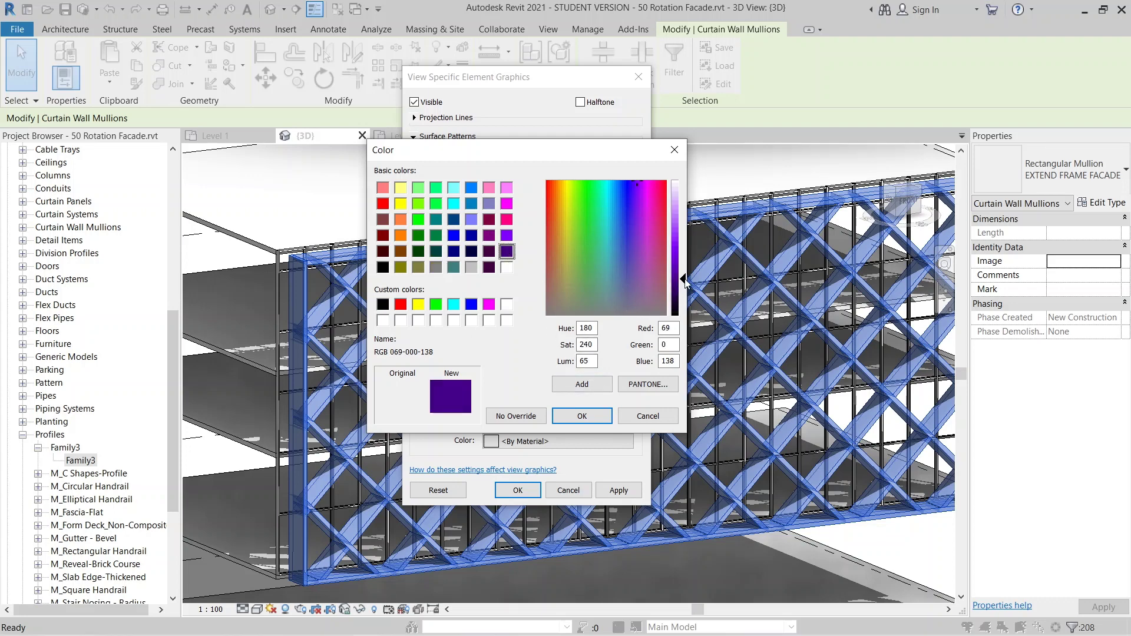
left_click(685, 282)
left_click(582, 416)
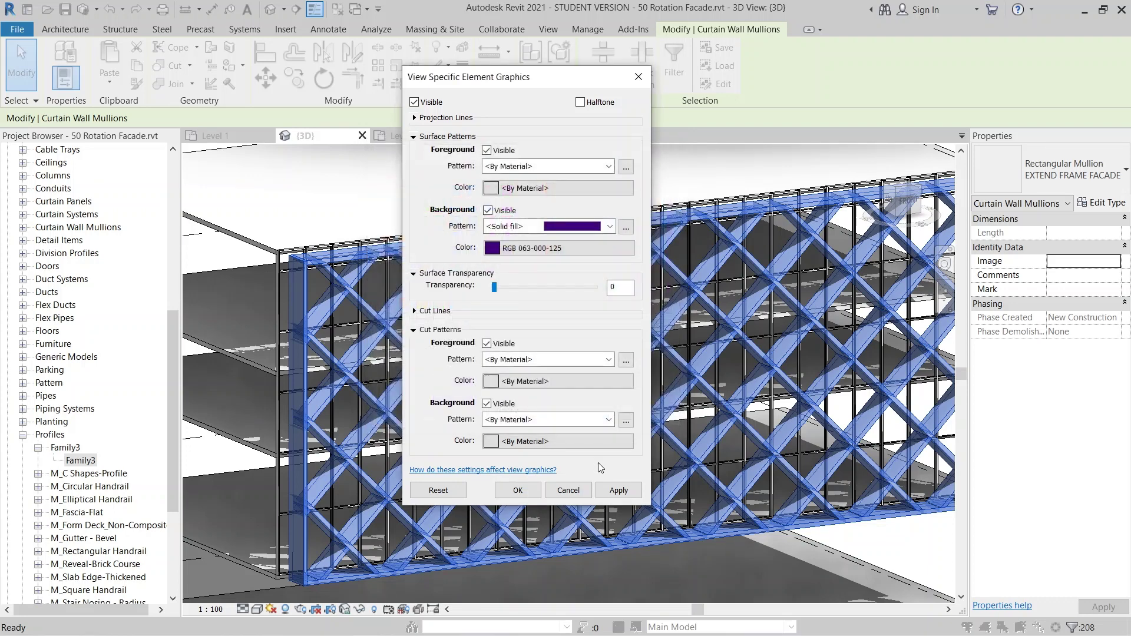
left_click(616, 490)
left_click(517, 491)
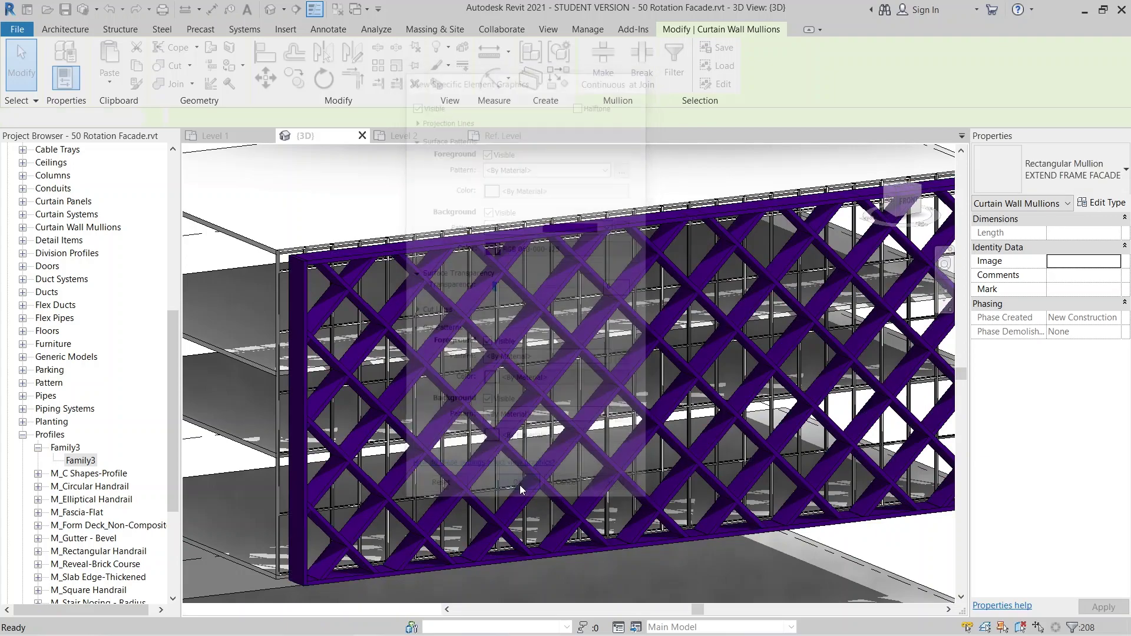
scroll(613, 411, "up", 5)
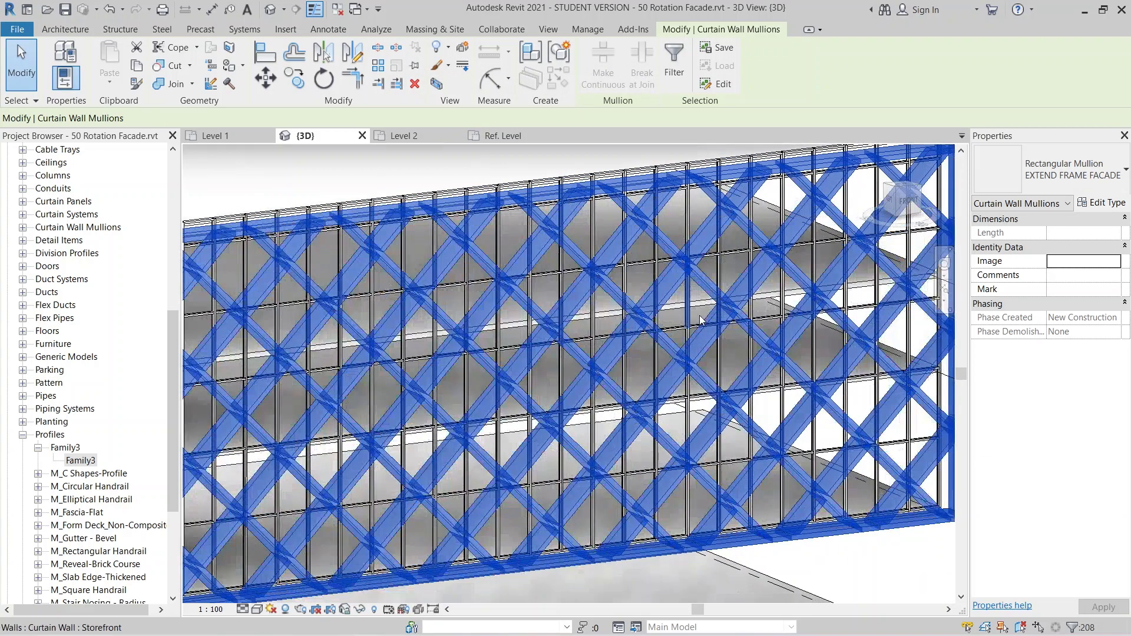
scroll(699, 316, "down", 4)
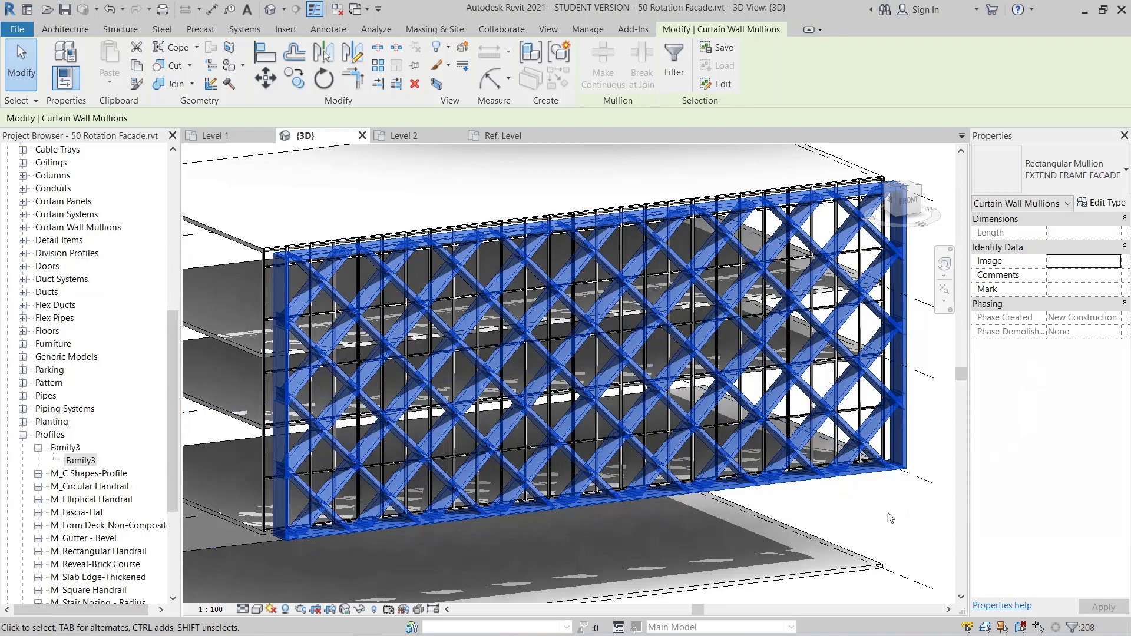
key("Escape")
Examine the purple diagonal frame in front of the storefront and floor slabs from different distances in the 3D view.
left_click(945, 265)
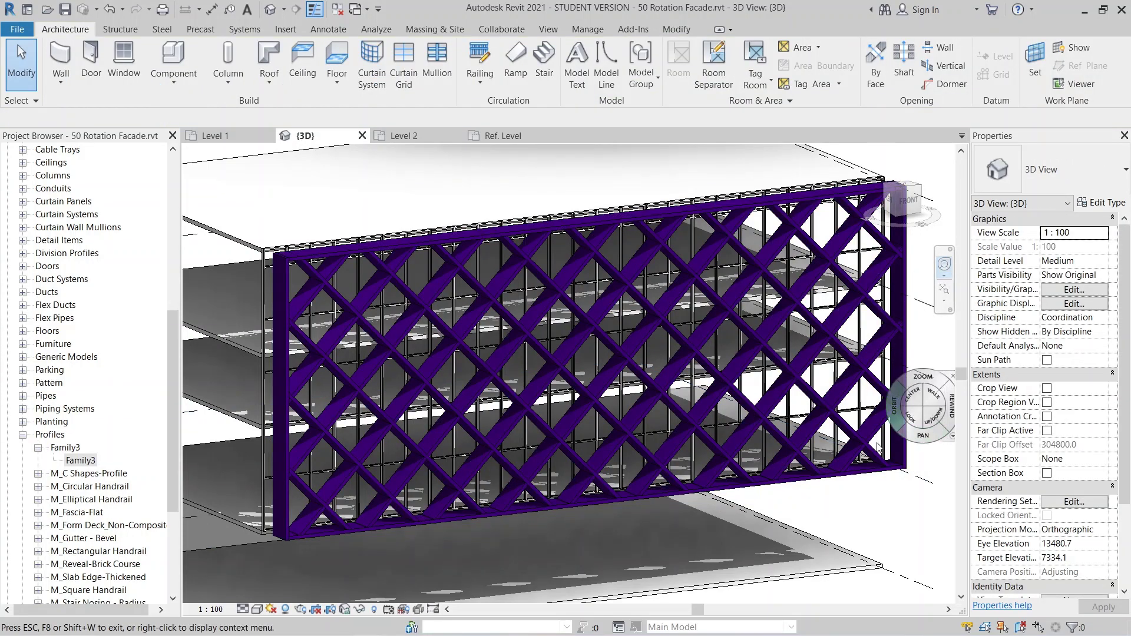
mouse_move(691, 413)
left_mouse_down()
mouse_move(671, 393)
mouse_move(707, 398)
left_mouse_up()
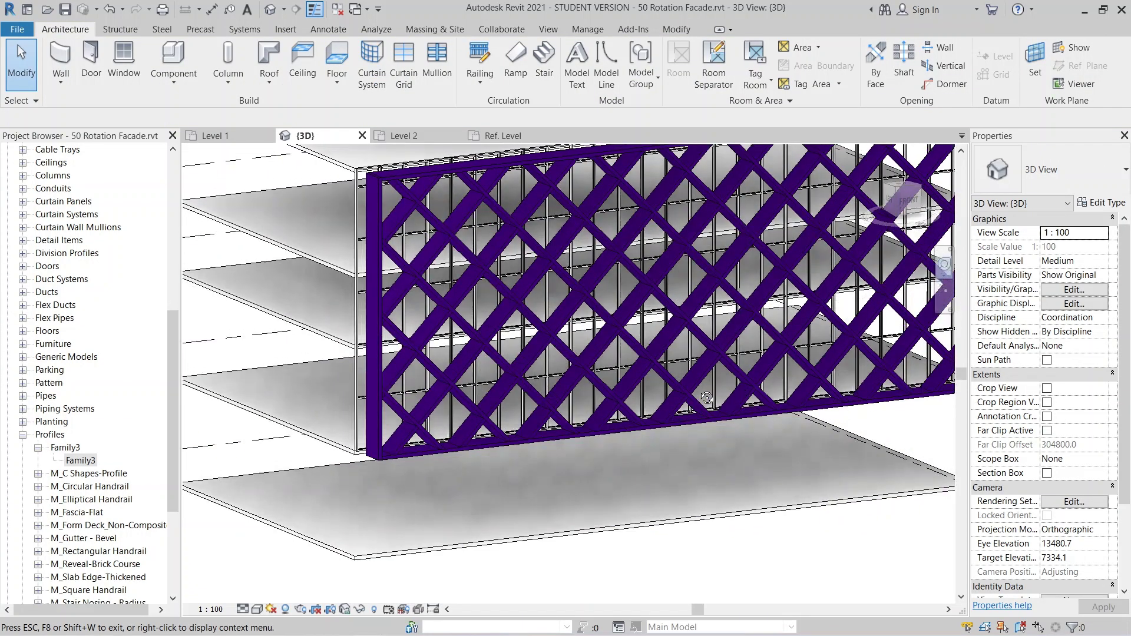
scroll(681, 399, "down", 4)
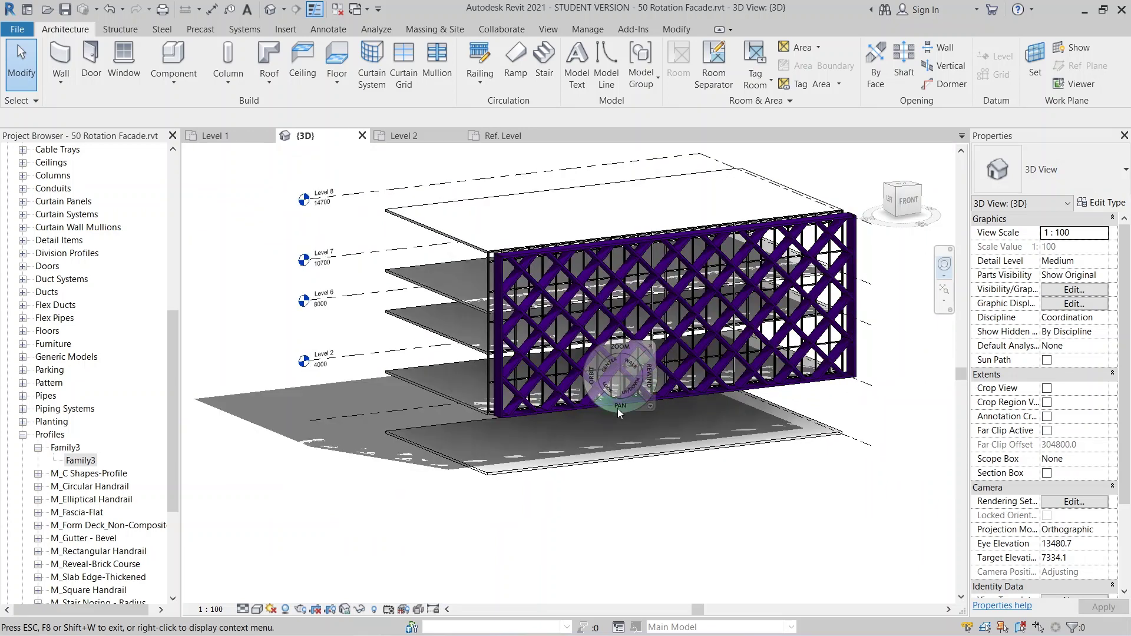
left_click_drag(670, 389, 666, 362)
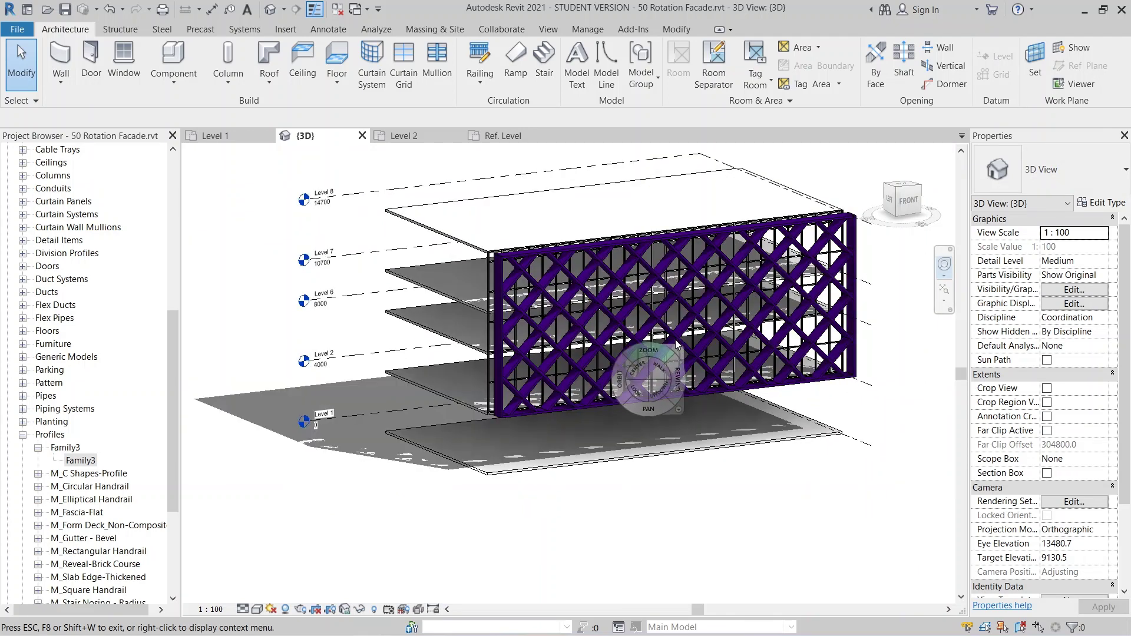
scroll(667, 361, "up", 6)
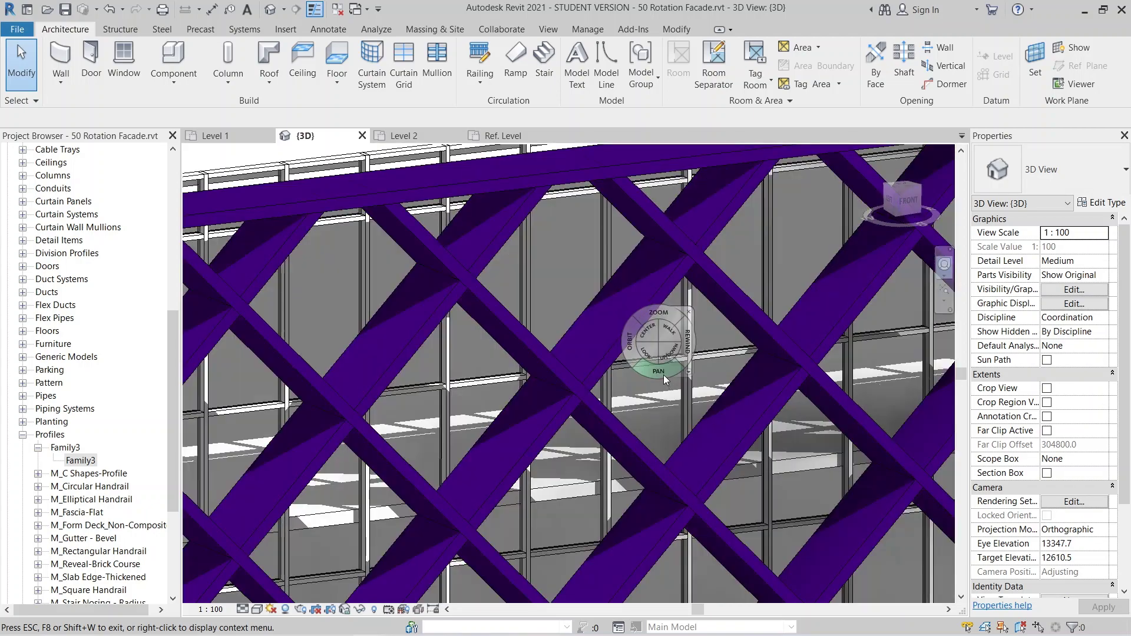
key("Escape")
scroll(663, 375, "down", 4)
middle_click_drag(664, 374, 728, 346)
scroll(728, 346, "down", 2)
middle_click_drag(778, 377, 699, 375)
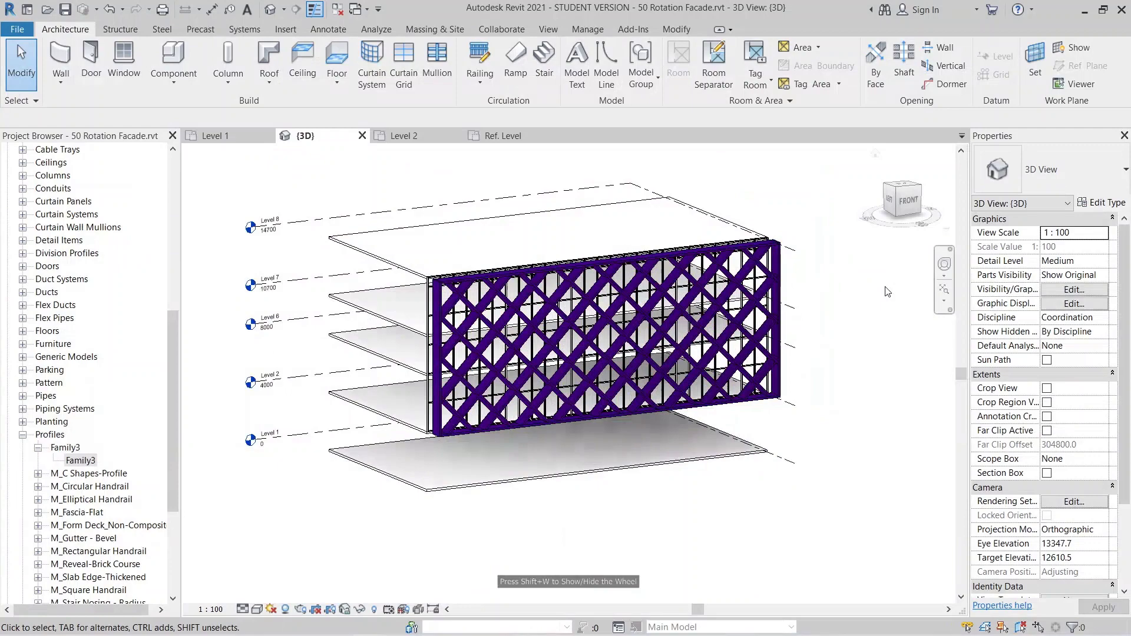
scroll(578, 425, "up", 2)
middle_click_drag(586, 423, 567, 524, "shift")
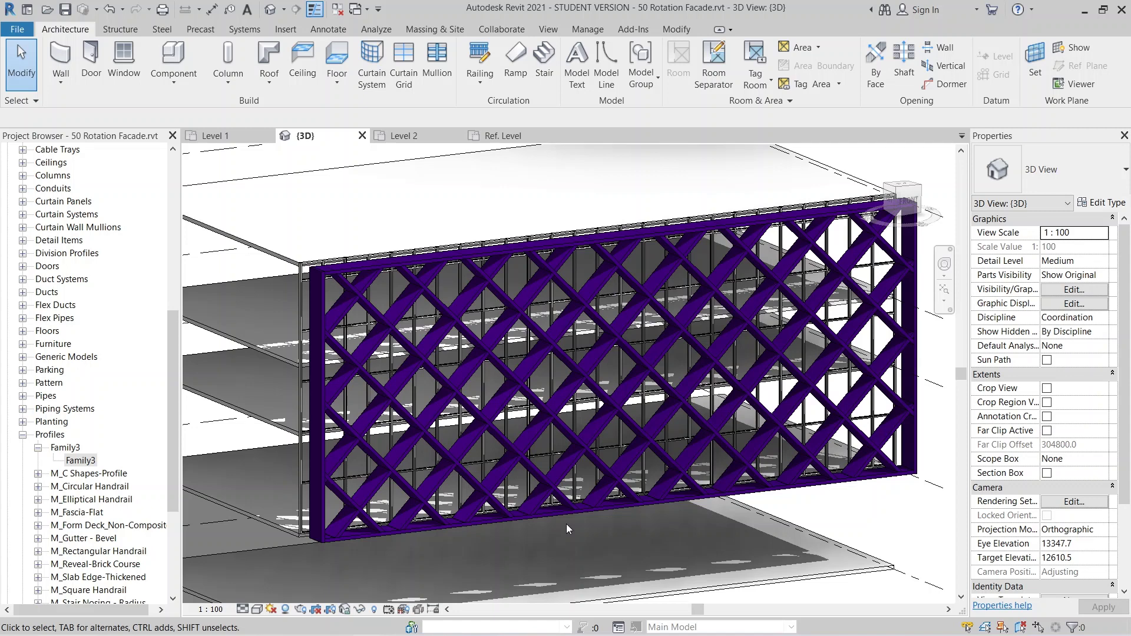
Select the diagonal curtain wall of type line vertical extend frame in the 3D view.
left_click(523, 252)
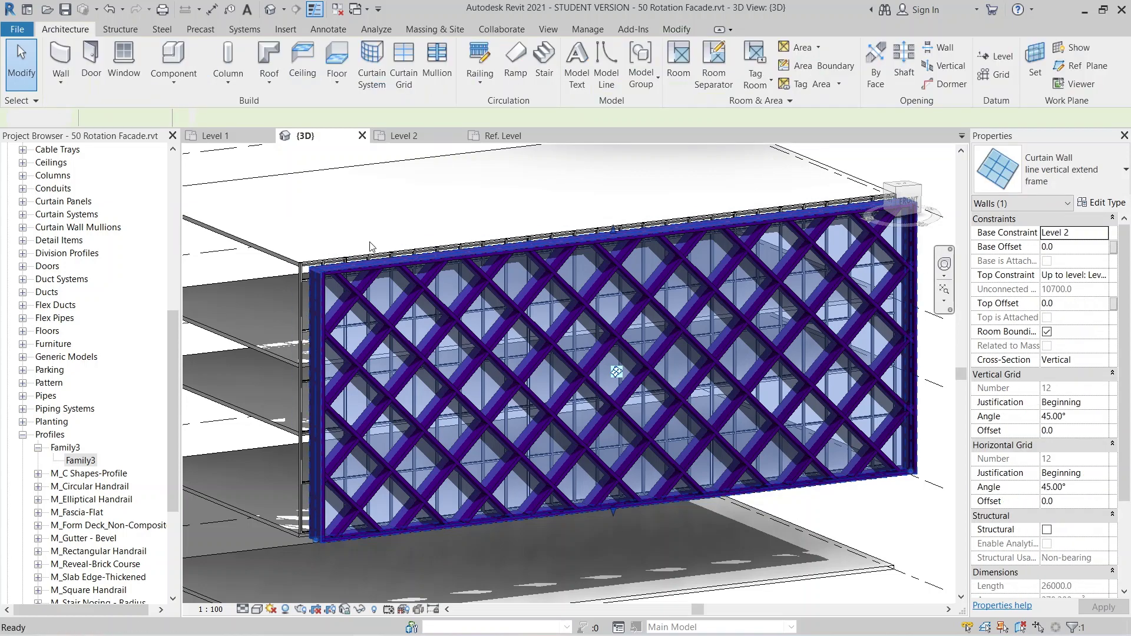
left_click(328, 270)
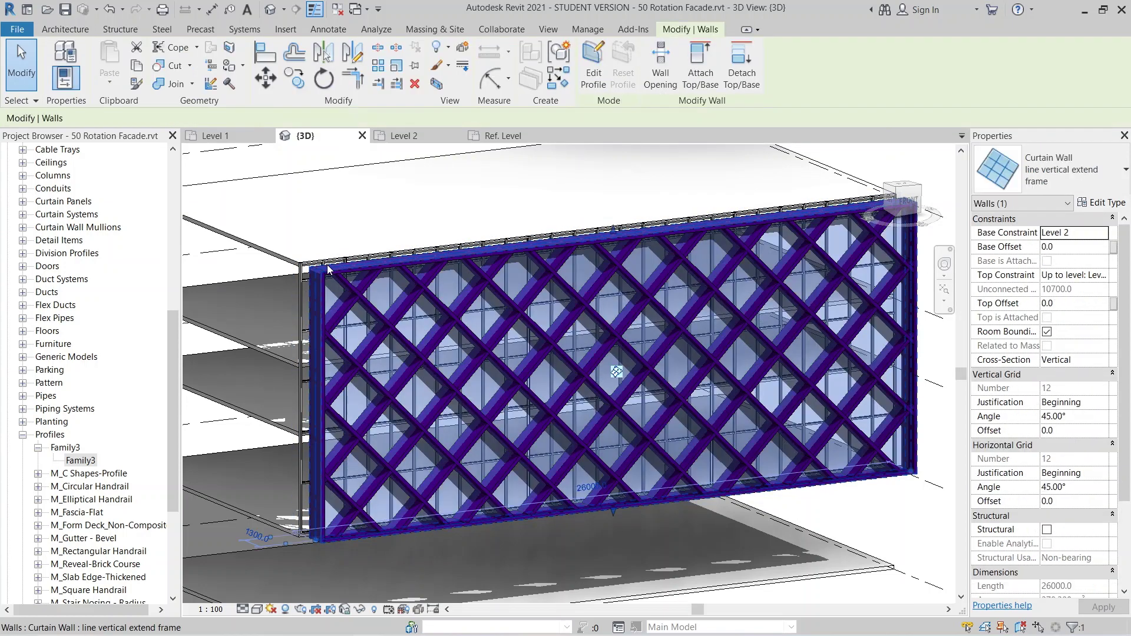